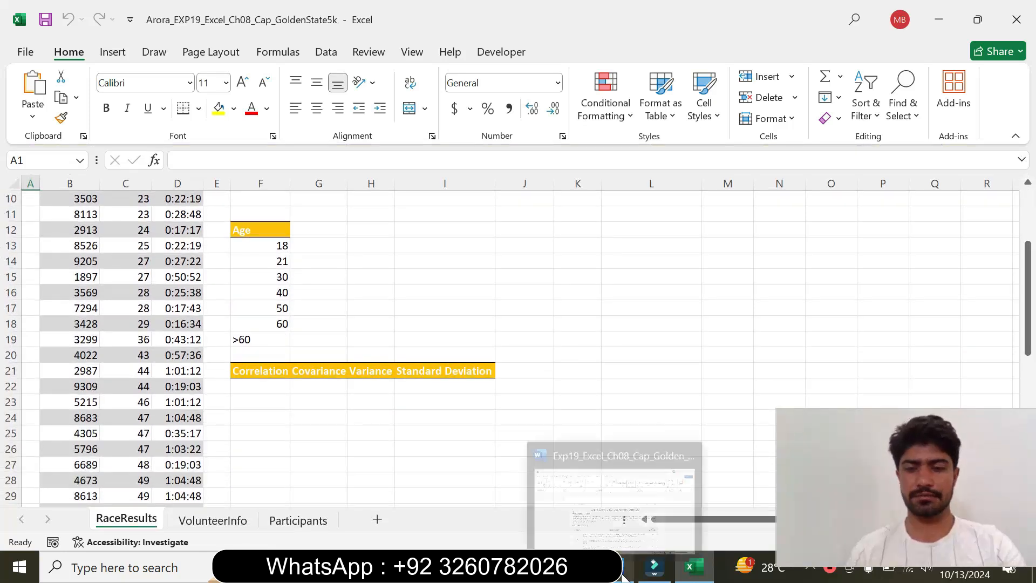
Switch to the Word instructions and format the step 1 instruction at 12 pt with yellow highlighting
click(654, 566)
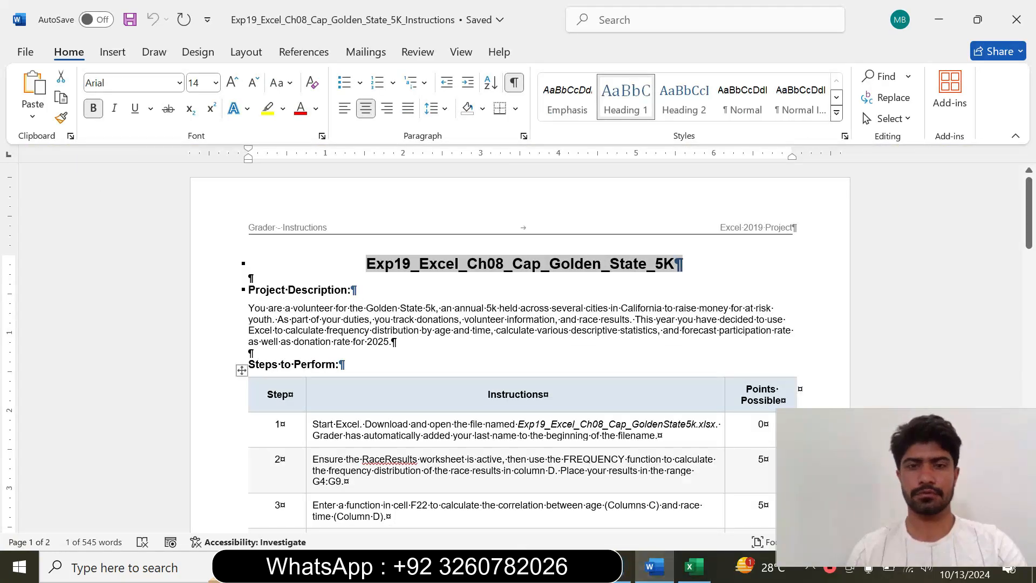
click(534, 319)
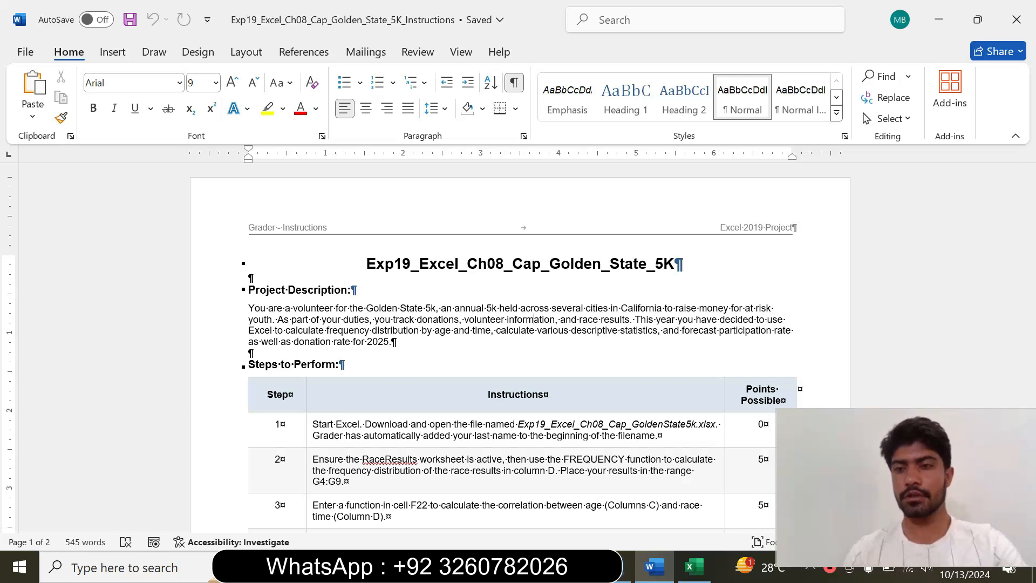
drag(1029, 214, 1031, 248)
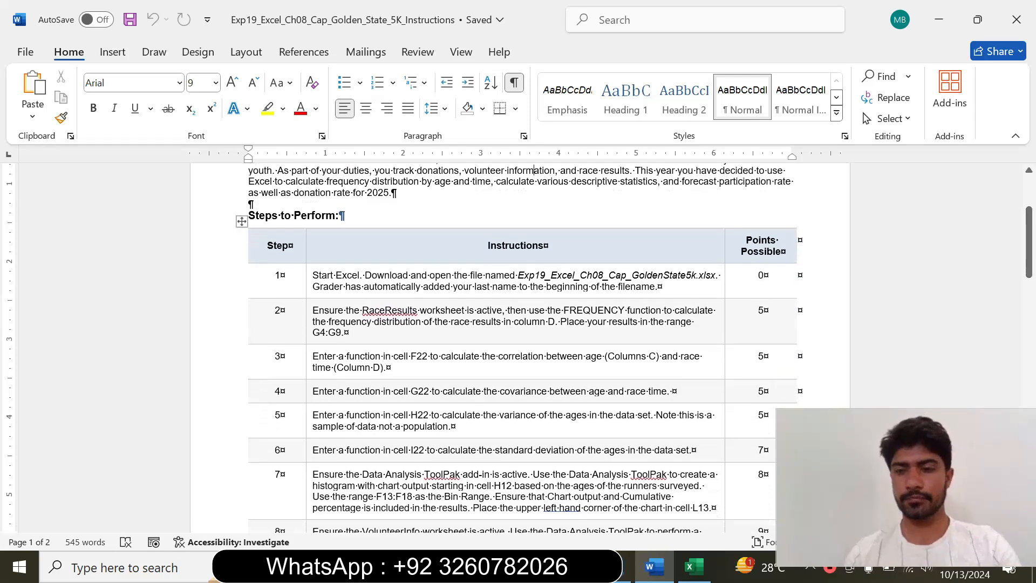
click(307, 292)
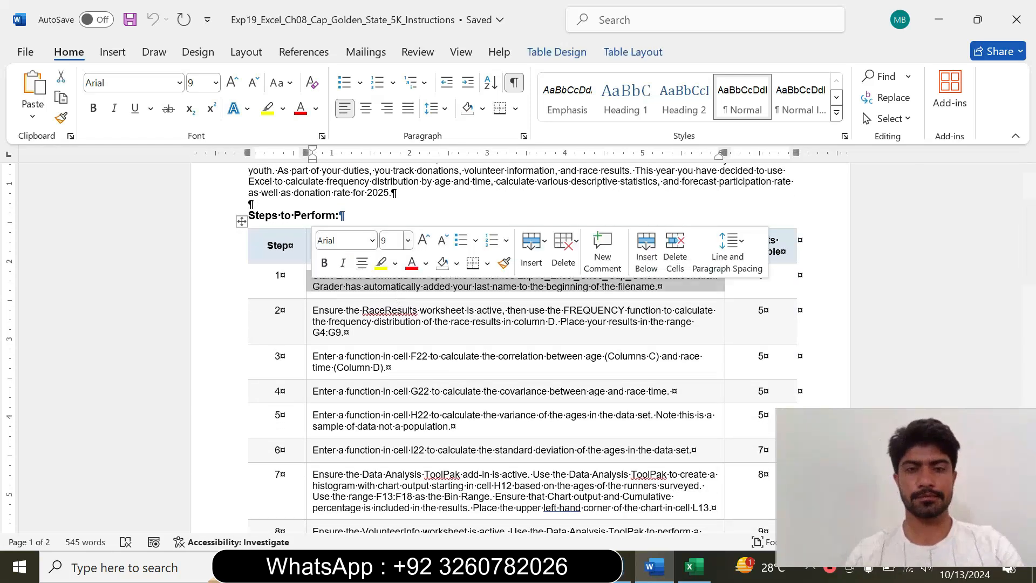
click(409, 240)
click(401, 339)
click(377, 264)
drag(313, 277, 705, 307)
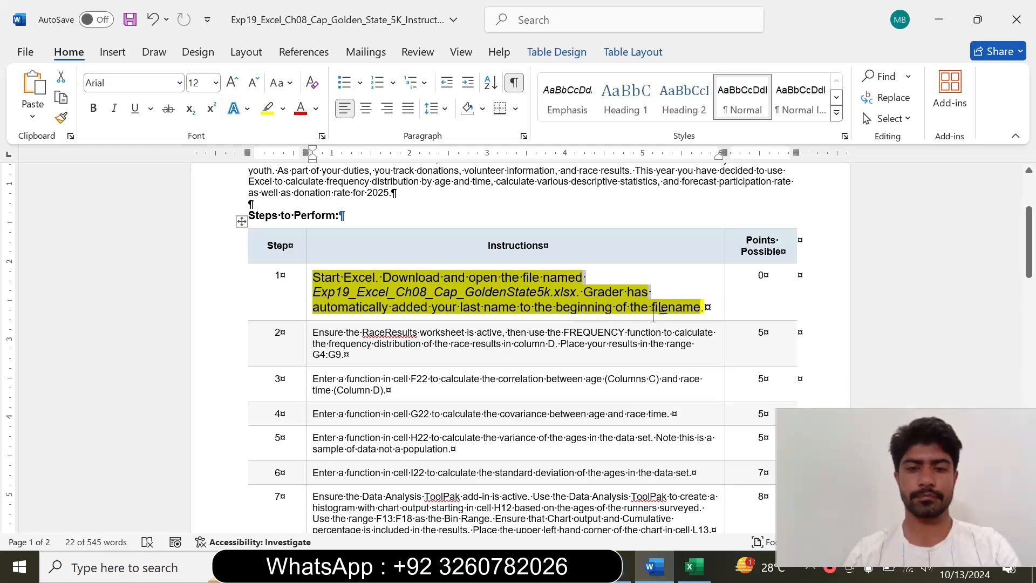
Switch to Excel and examine the beginning of the RaceResults worksheet
click(694, 566)
click(504, 304)
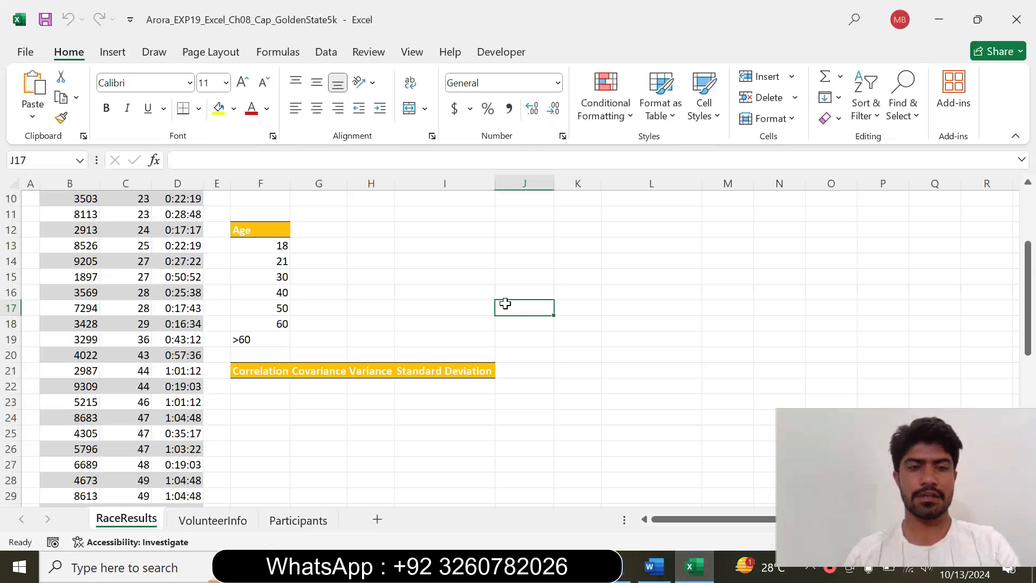
drag(1028, 291, 1003, 206)
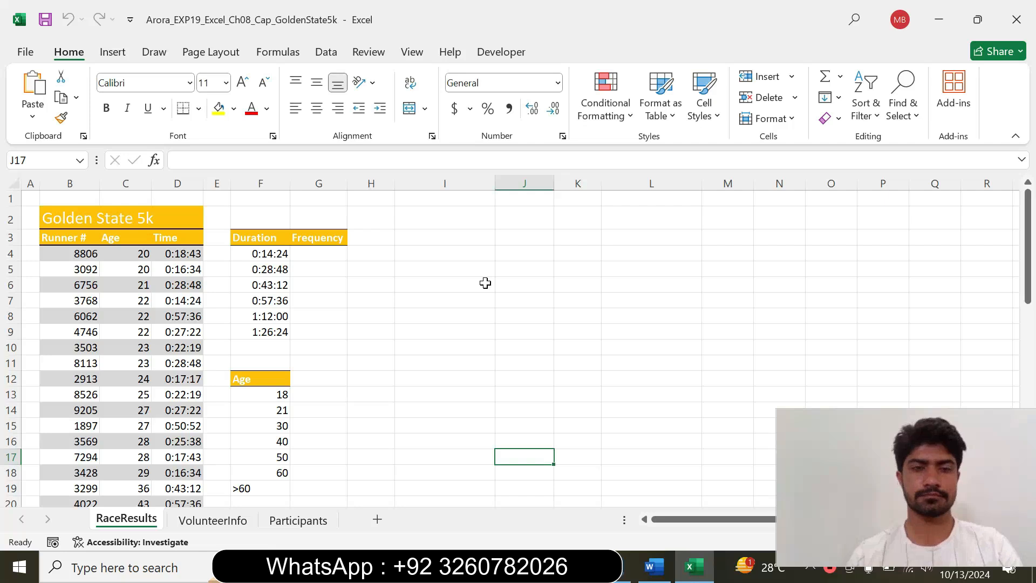
Return to the Word instructions and reset the step 1 instruction to 9 pt with no highlighting
click(653, 569)
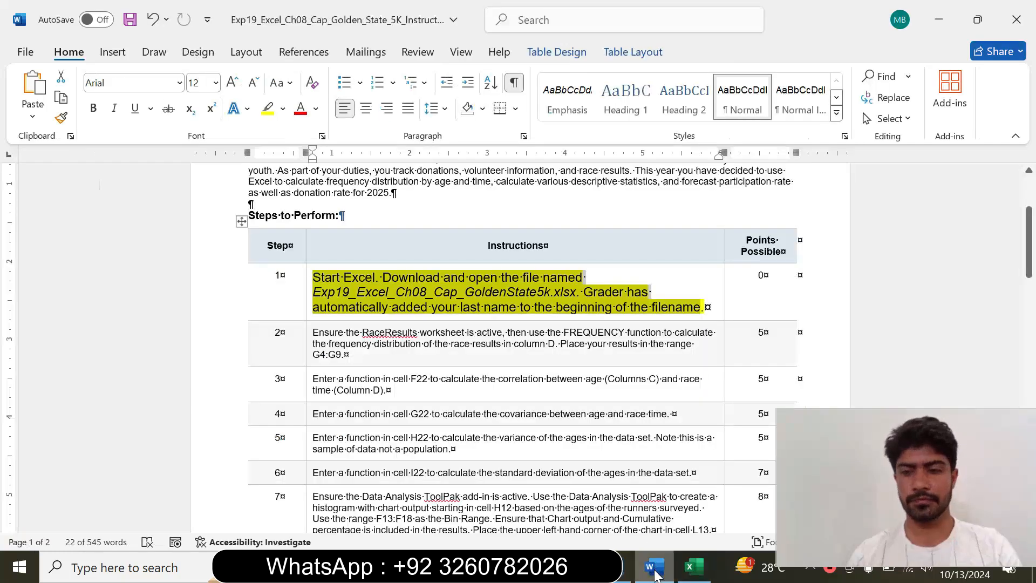
click(304, 313)
click(404, 261)
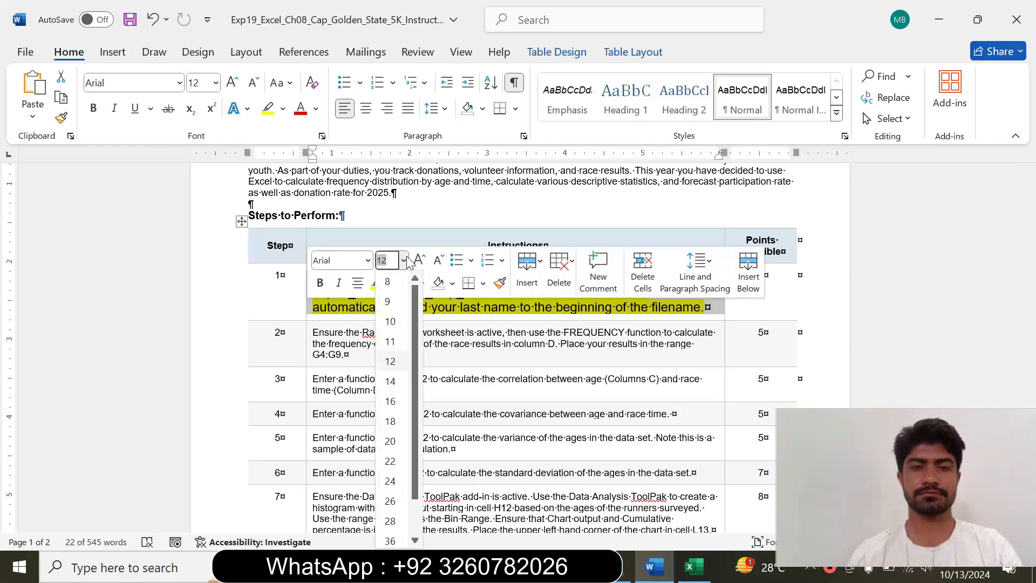
click(388, 301)
click(390, 283)
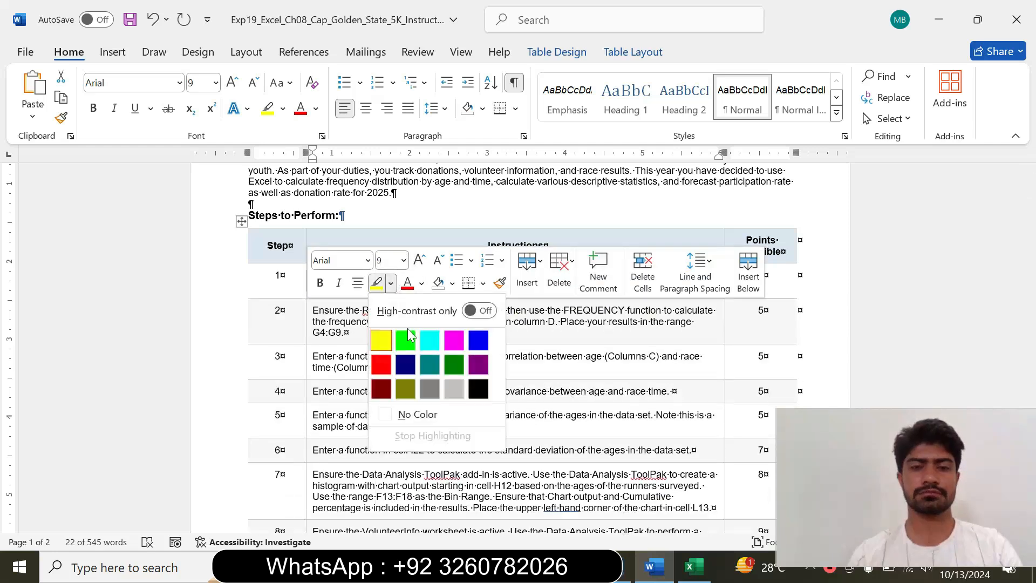
click(418, 415)
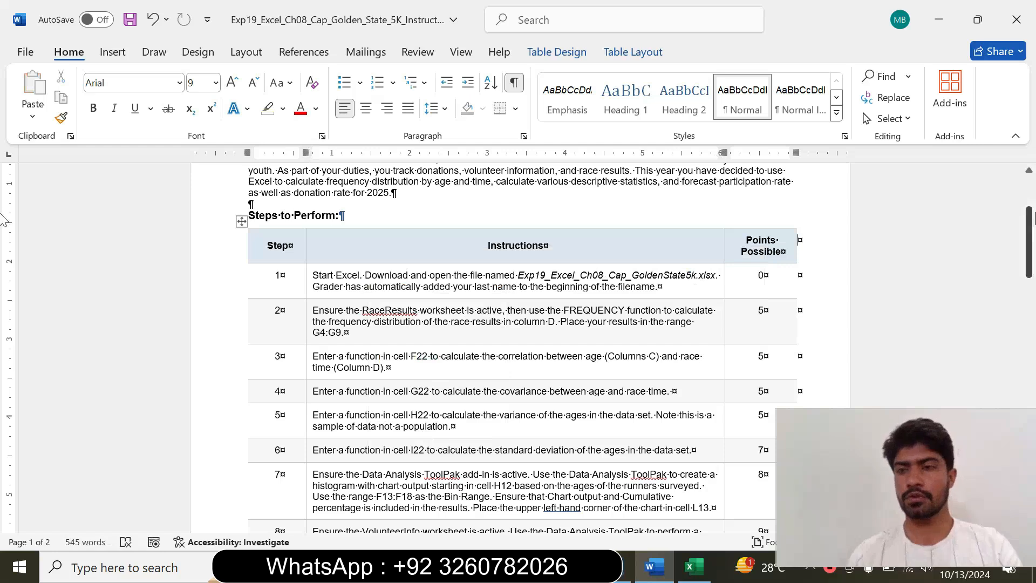
drag(1032, 229, 1032, 248)
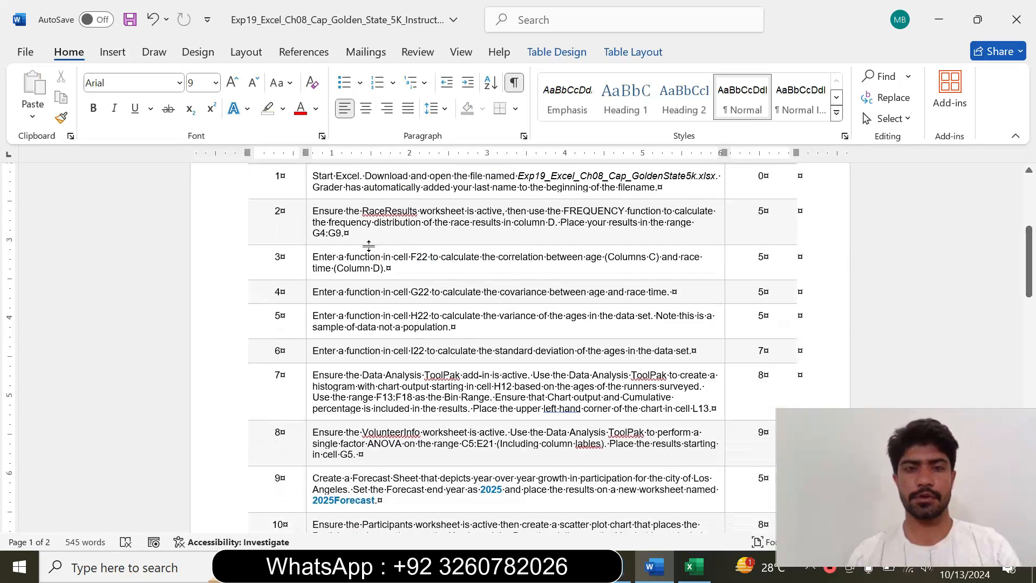
click(309, 195)
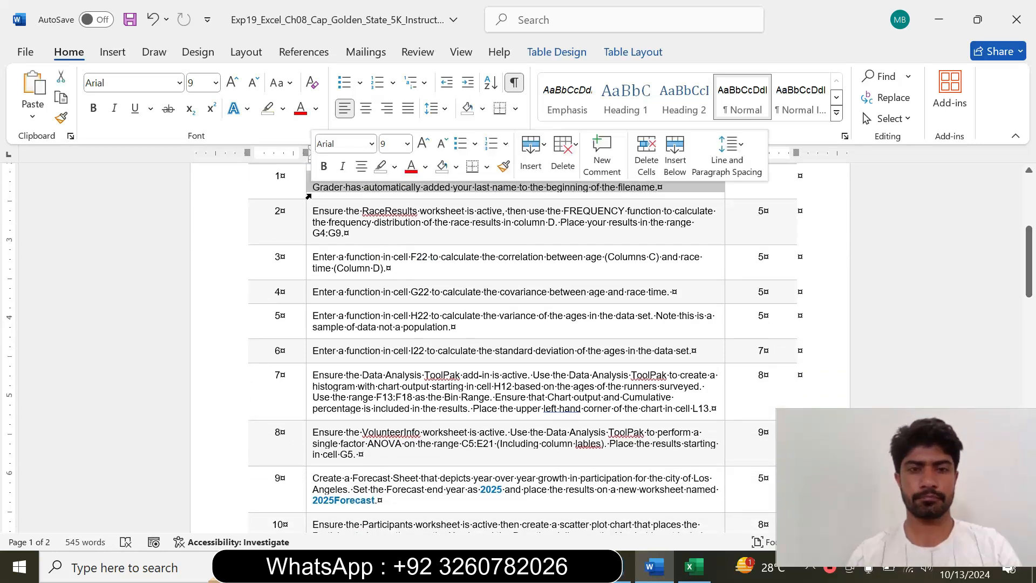
click(408, 144)
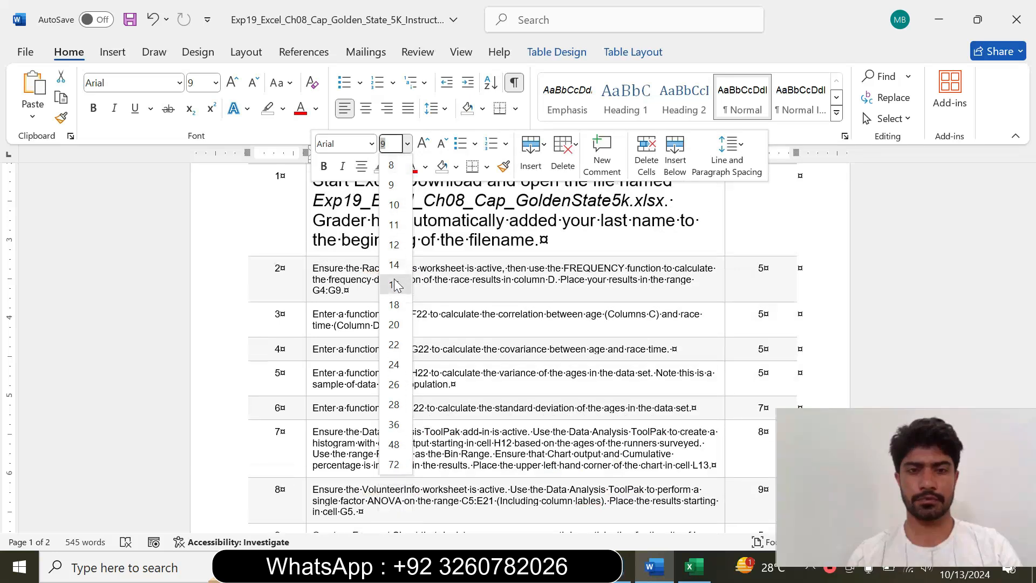
click(396, 193)
click(394, 166)
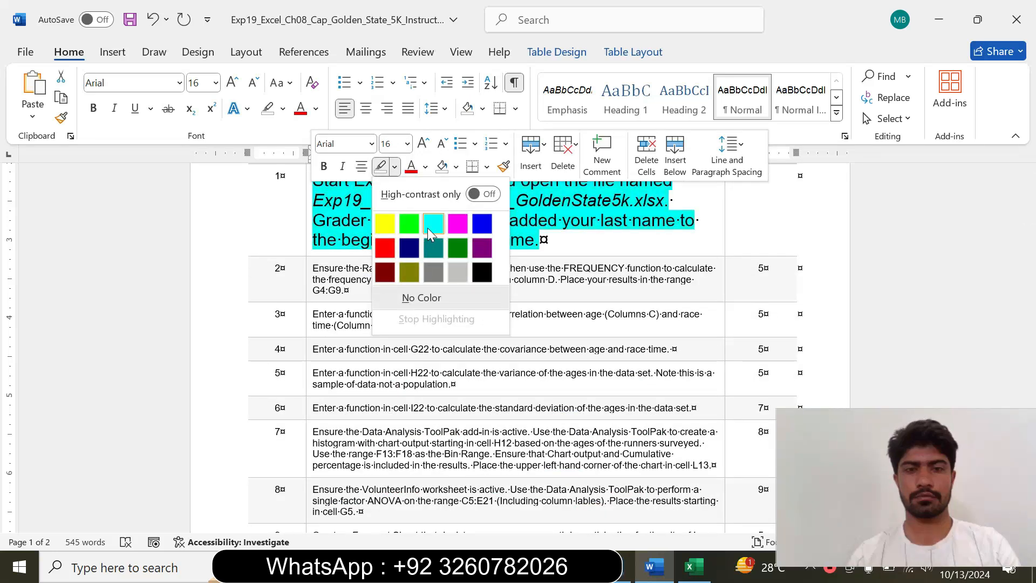
click(428, 227)
click(408, 279)
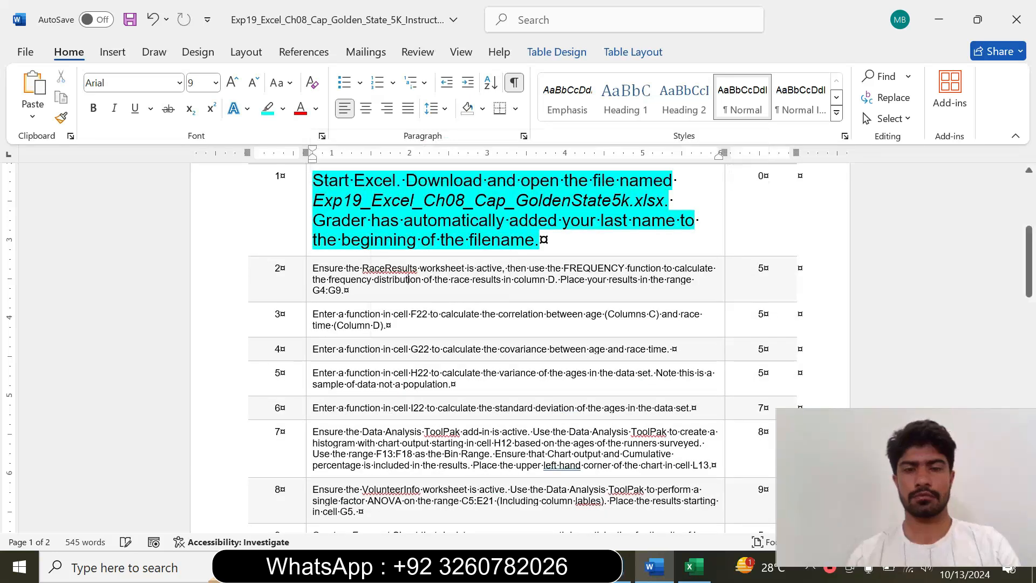
click(305, 230)
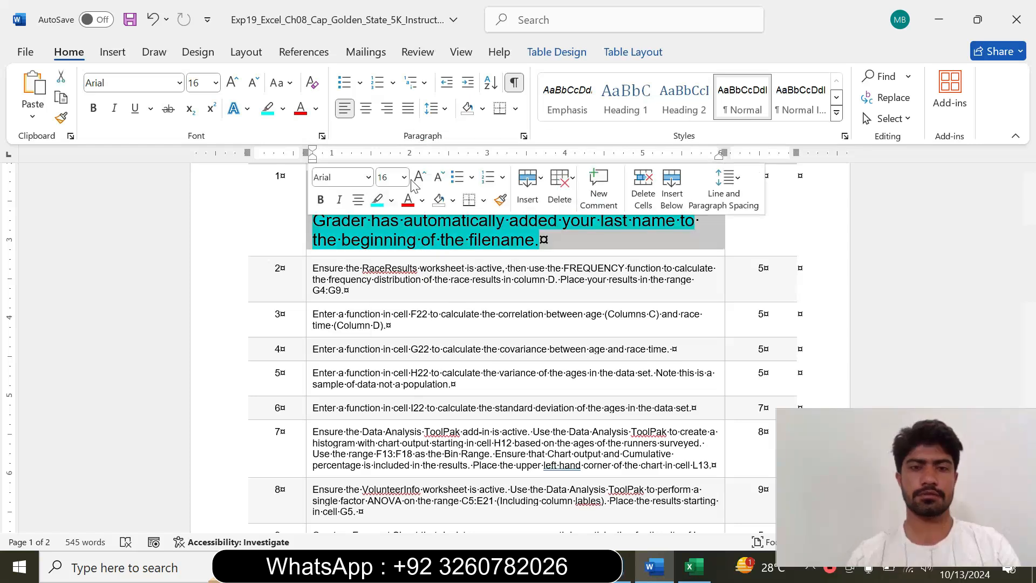
click(403, 177)
click(388, 219)
click(391, 199)
click(402, 331)
Format the step 2 instruction at 12 pt with turquoise highlighting
click(308, 243)
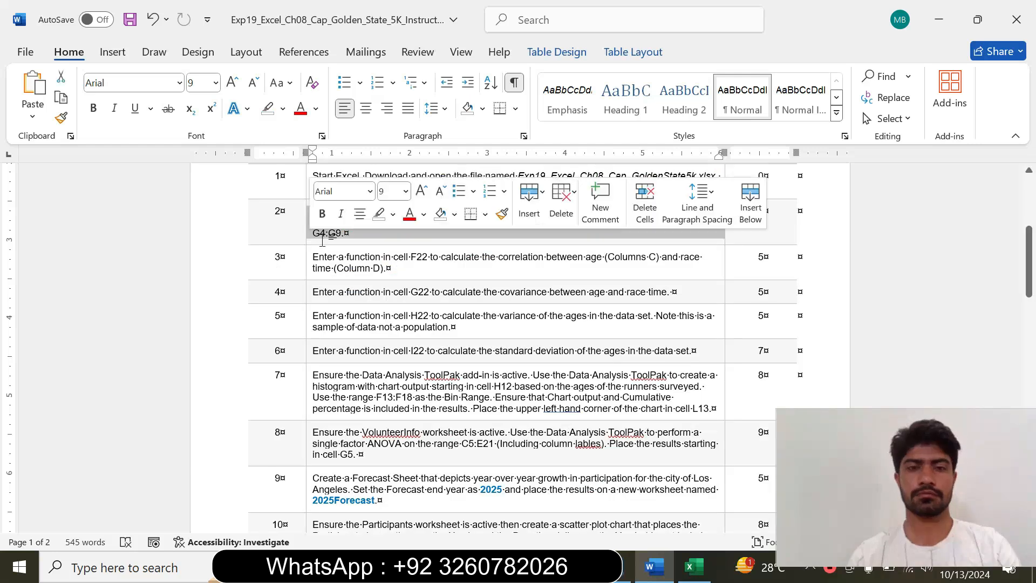
click(406, 192)
click(392, 291)
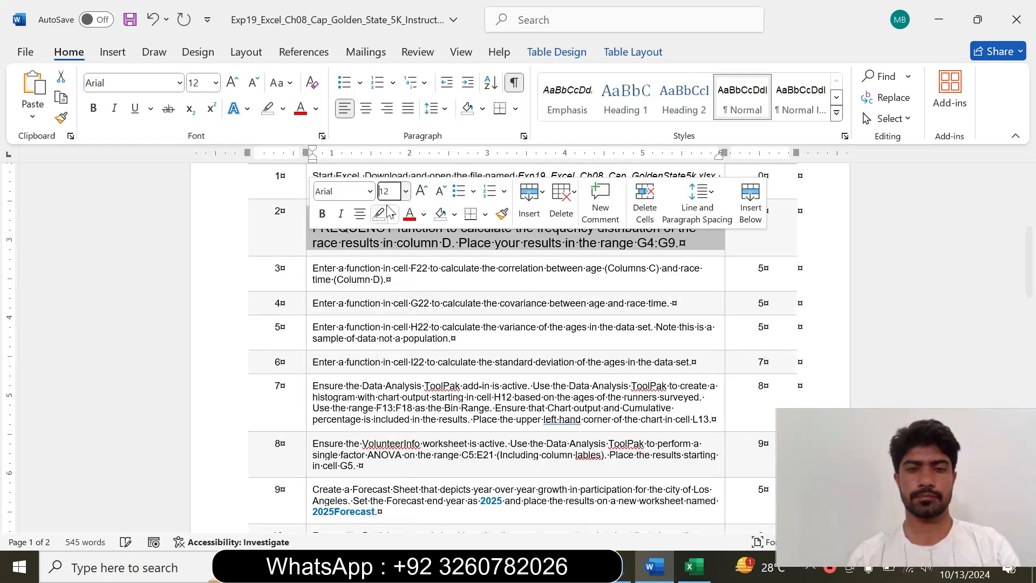
click(393, 214)
click(433, 263)
click(387, 279)
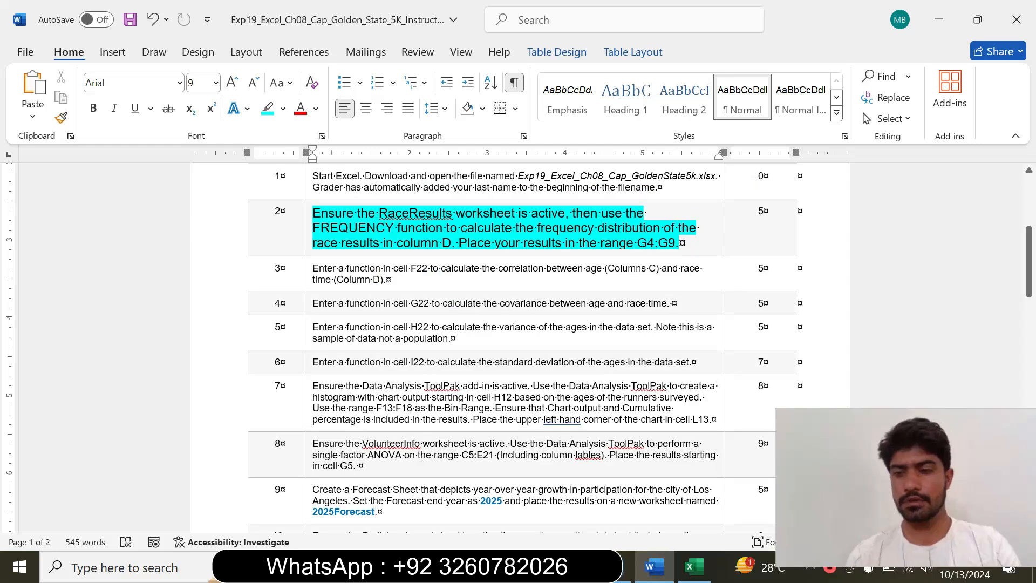
Read the step 2 instruction on the FREQUENCY function in Word and compare it with the RaceResults worksheet in Excel
drag(312, 213, 681, 243)
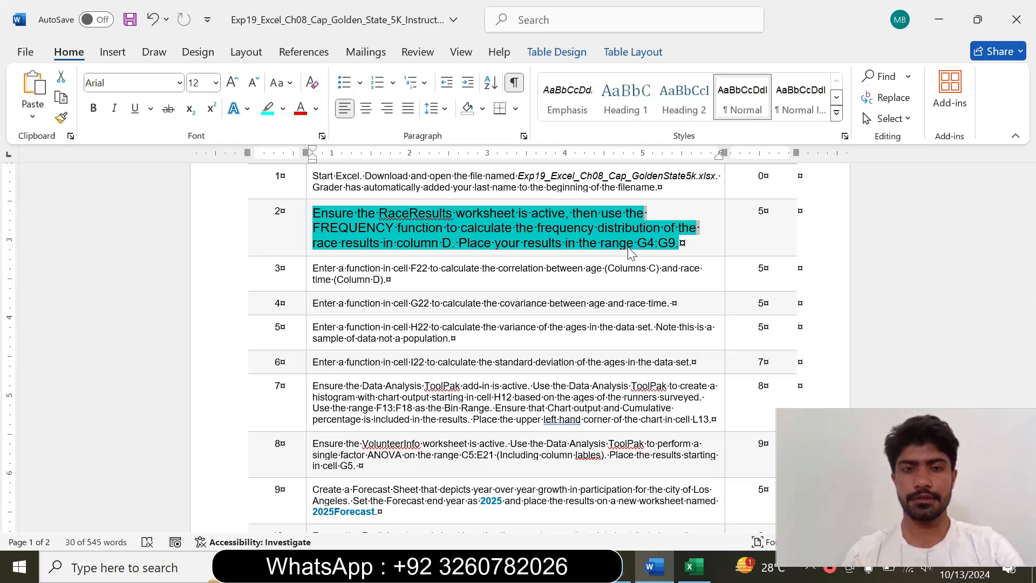
click(431, 216)
drag(379, 213, 518, 214)
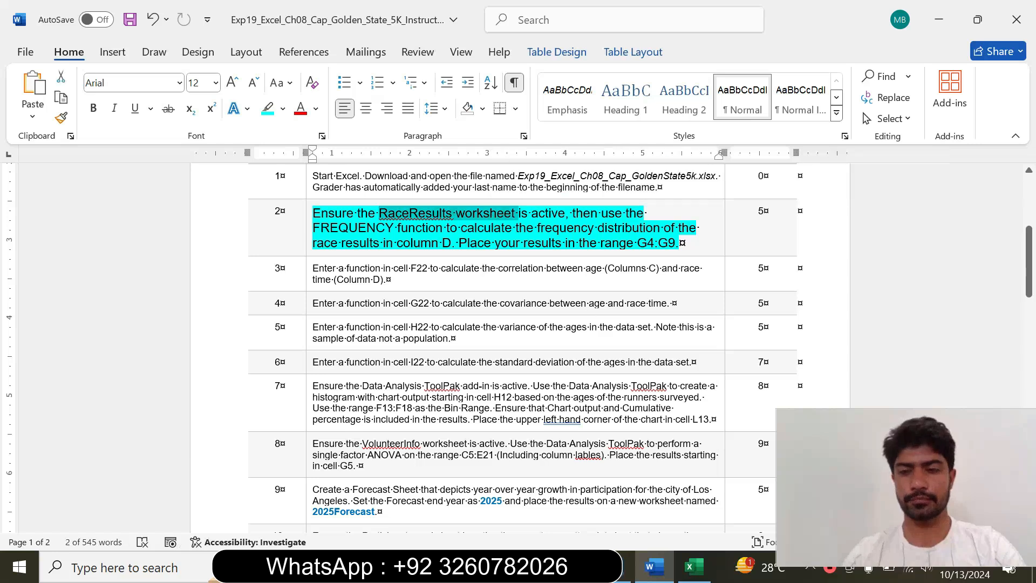
click(693, 566)
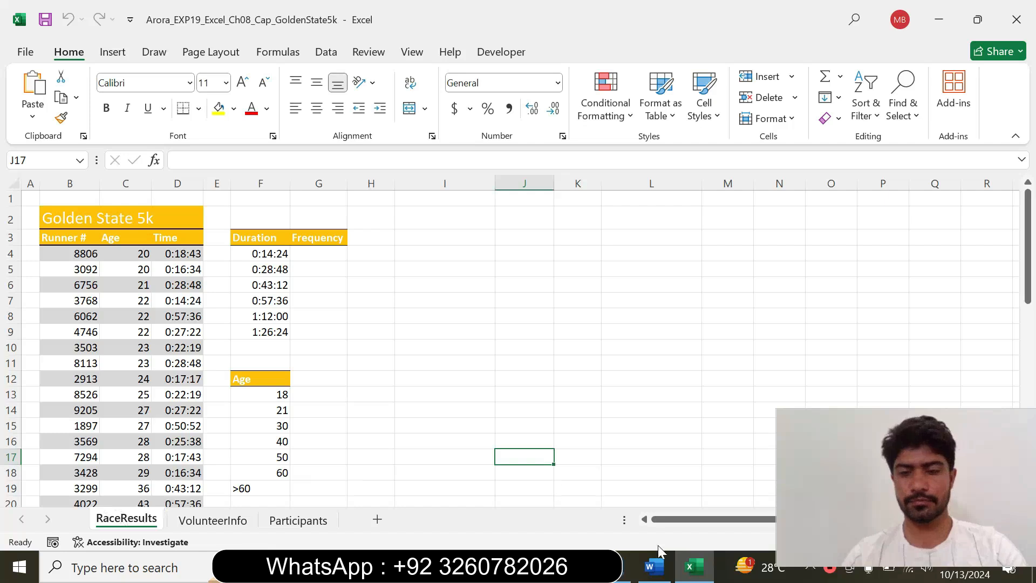
click(654, 567)
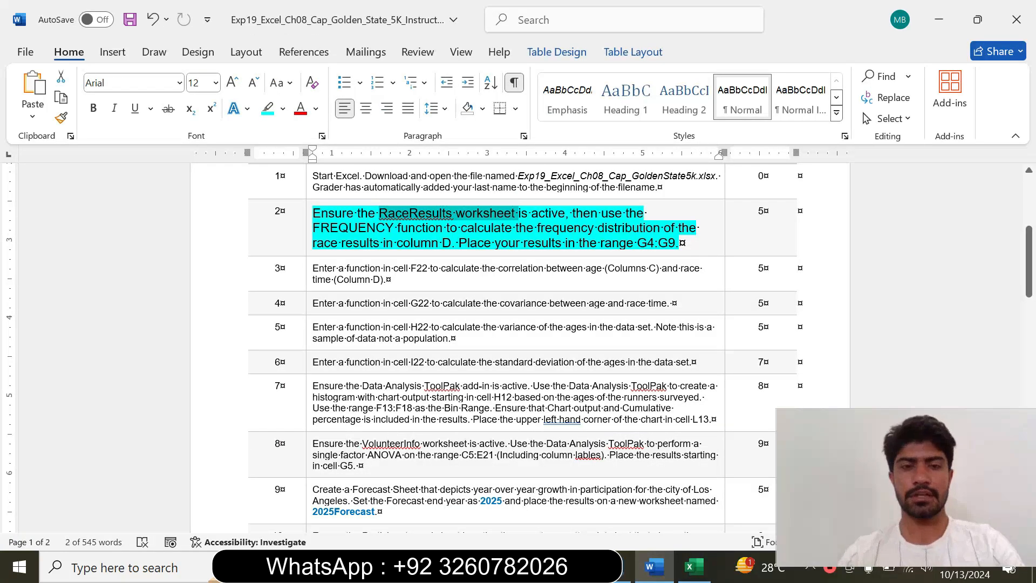
drag(343, 227, 446, 228)
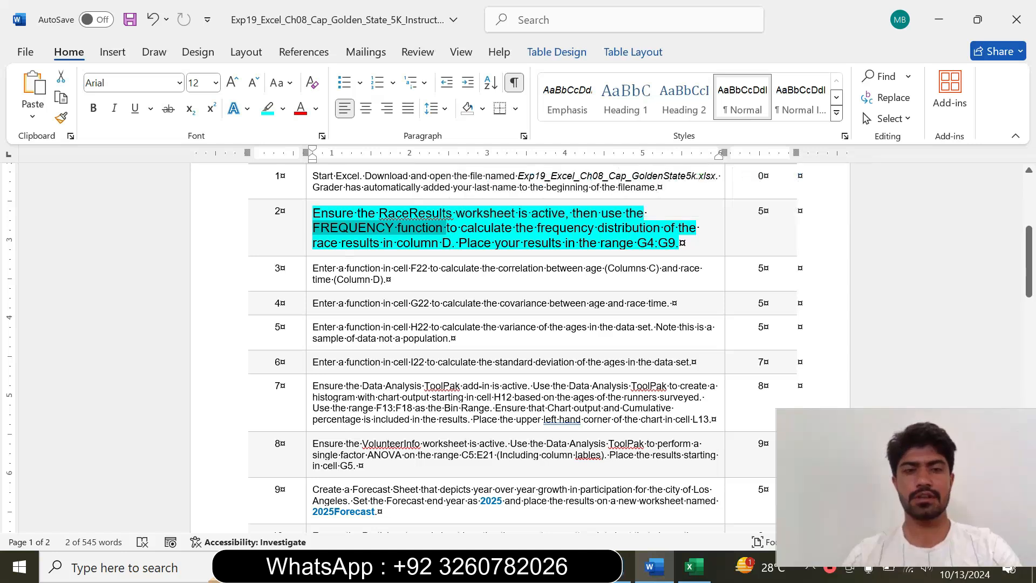
drag(313, 242, 351, 229)
click(438, 242)
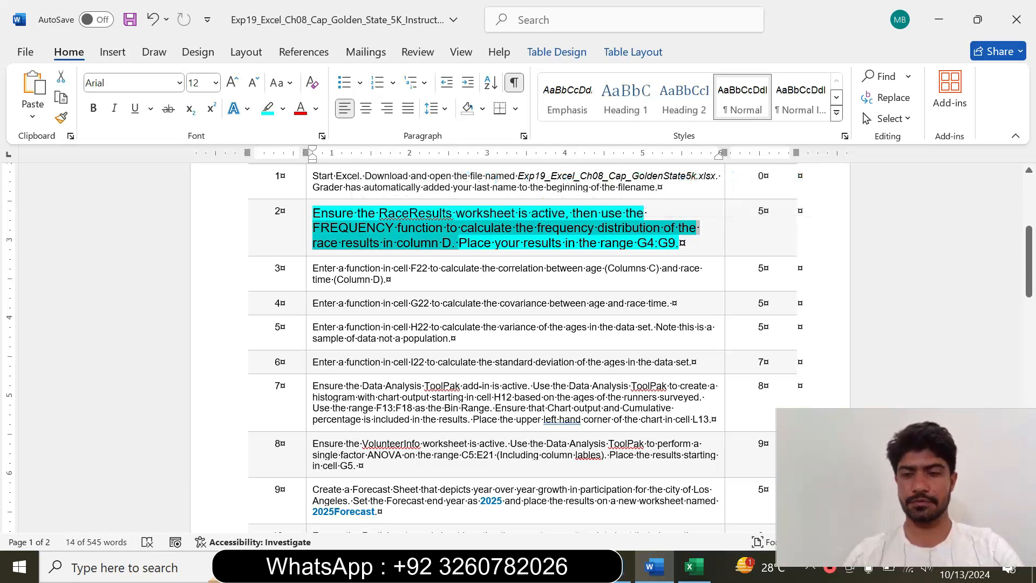
click(695, 571)
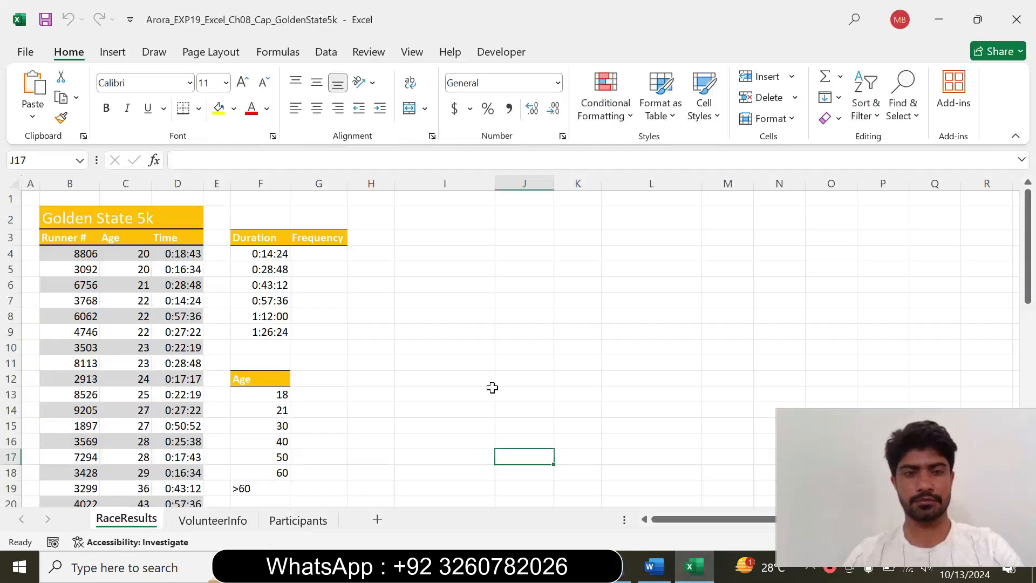
click(654, 567)
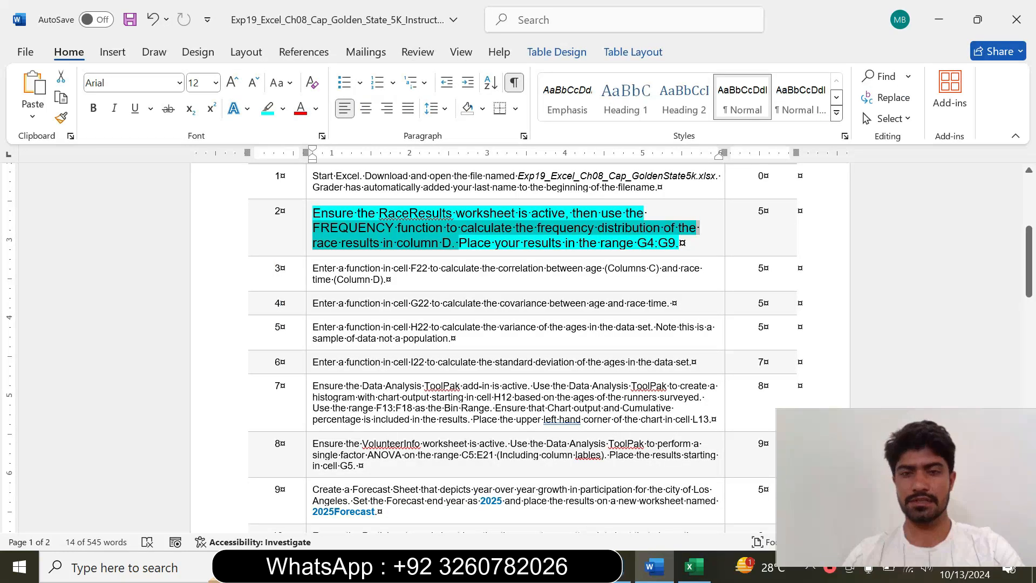
Switch to Excel and start a FREQUENCY function in cell G4 of RaceResults, opening its function arguments
click(695, 567)
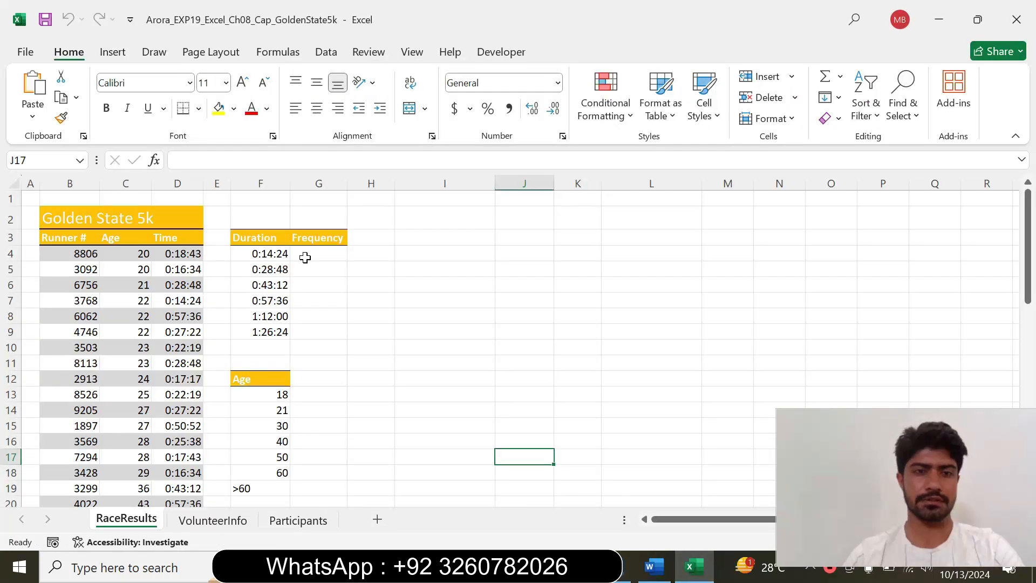
click(303, 256)
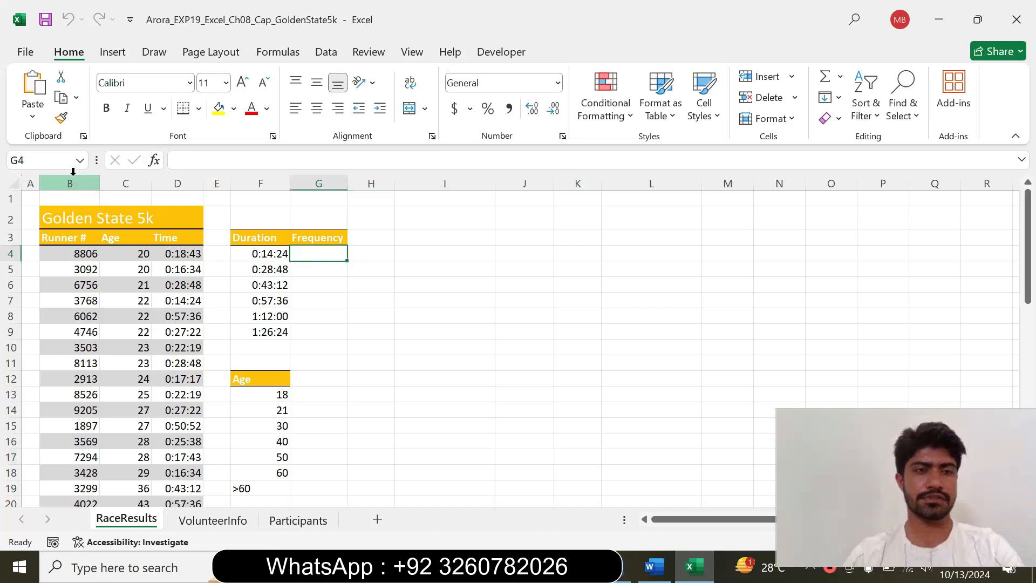
text(=)
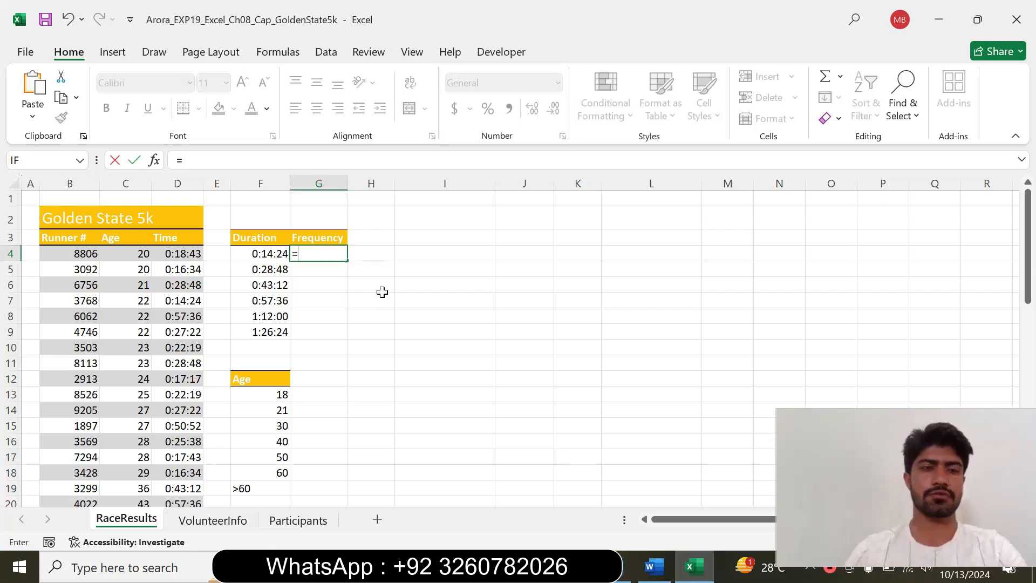
text(fre)
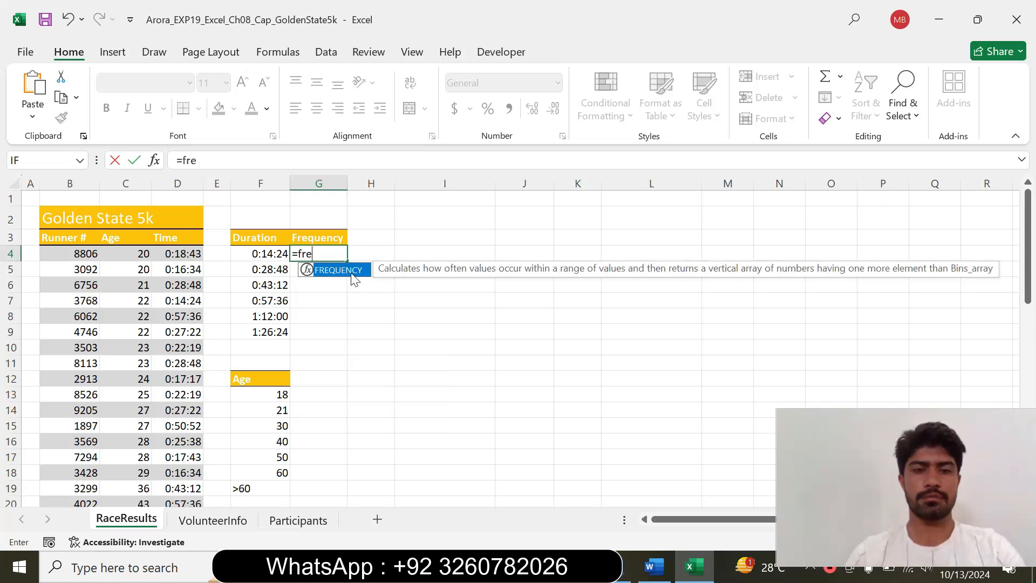
double_click(352, 272)
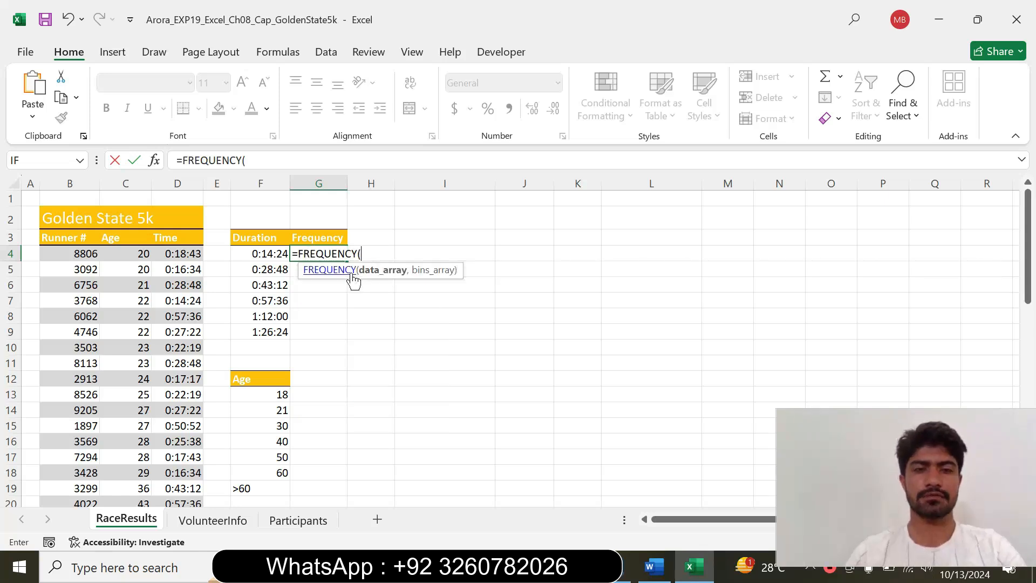
click(155, 161)
Recheck the step 2 instruction in Word and set the FREQUENCY data array to the race times in D4:D53 in Excel
click(654, 568)
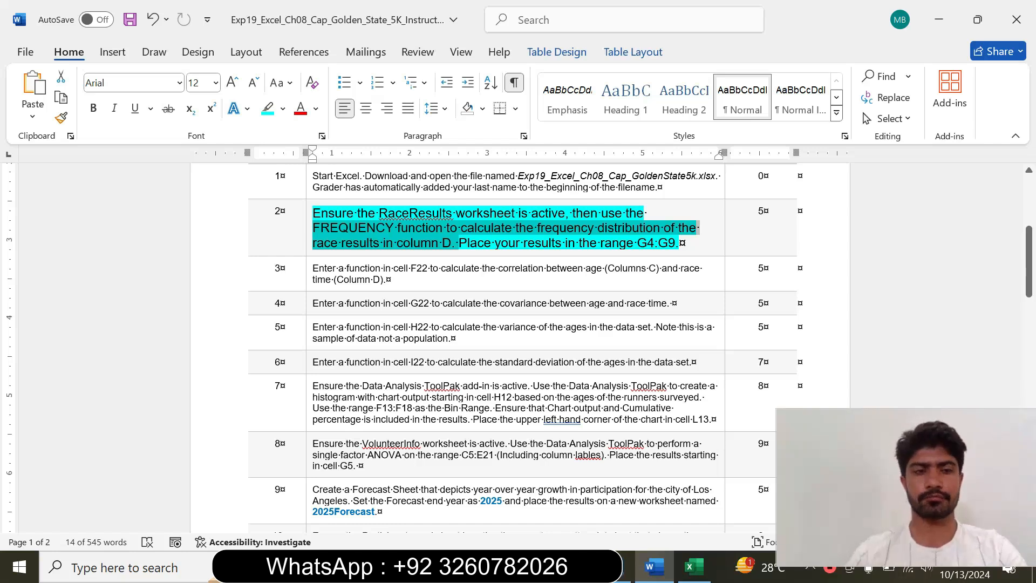
click(693, 567)
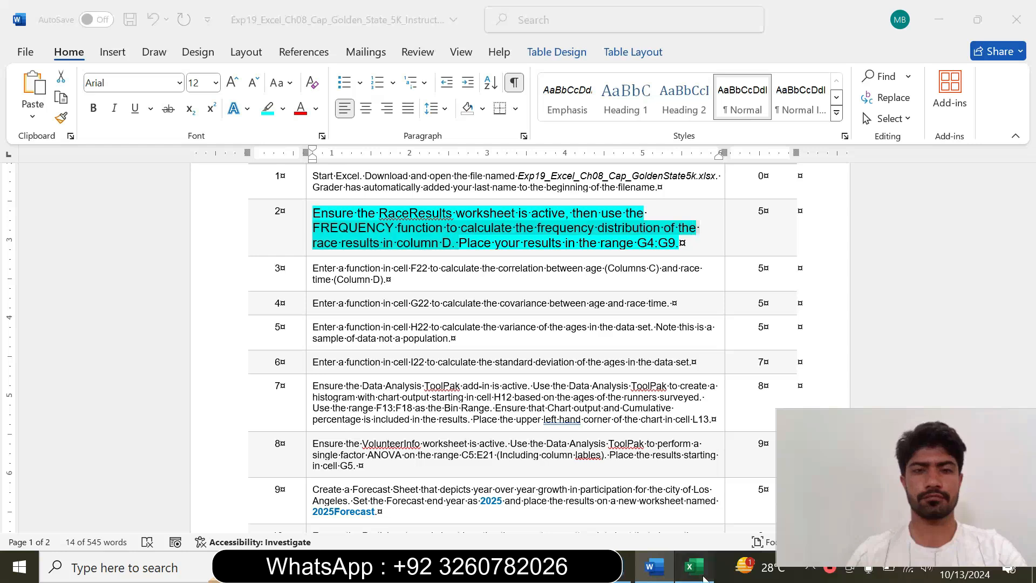
drag(335, 215, 495, 224)
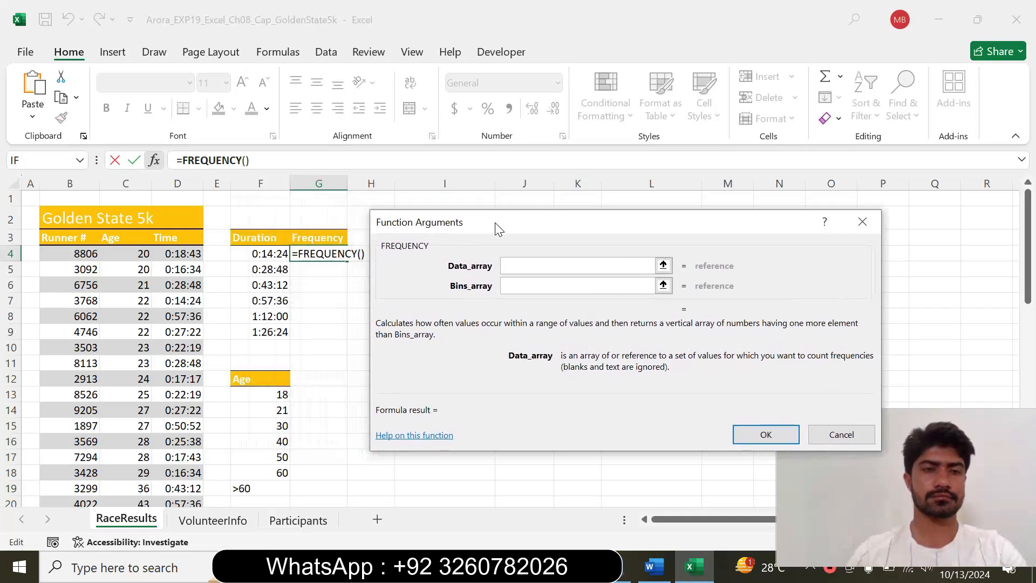
drag(180, 253, 173, 478)
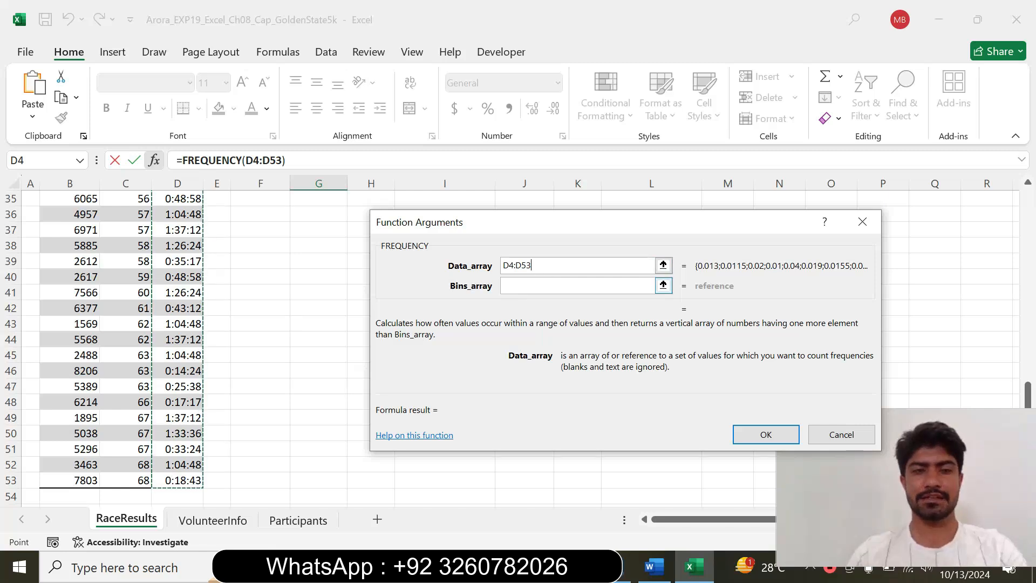
key(Tab)
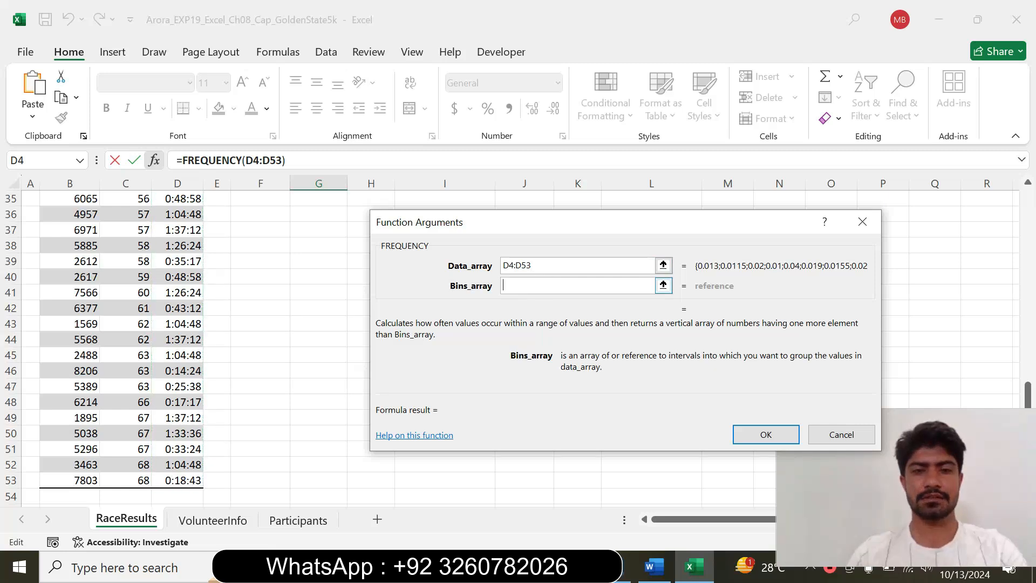
Recheck the instruction in Word, and in Excel complete the G4 formula with the durations in F4:F9 as the bins array
click(651, 566)
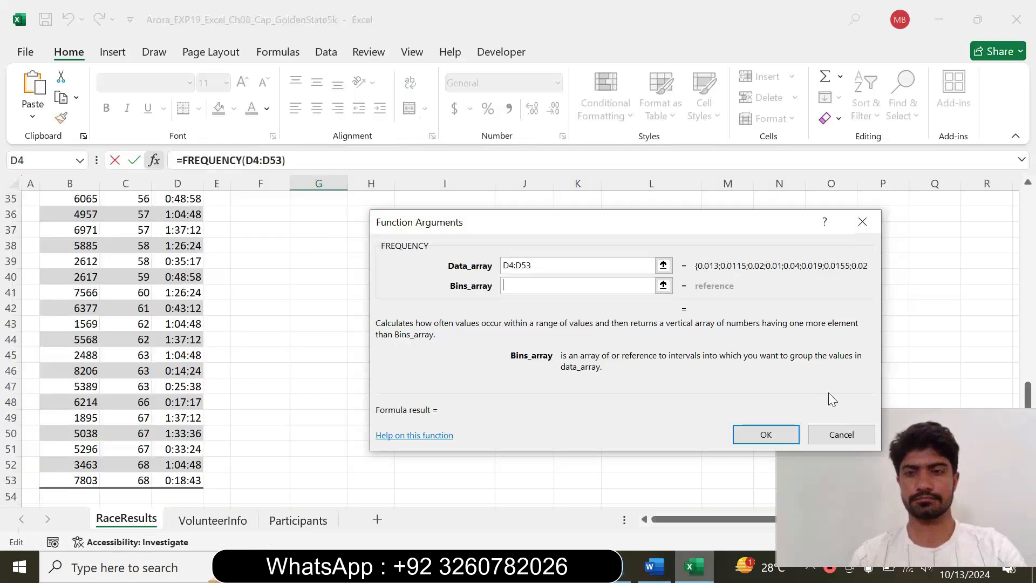
click(694, 566)
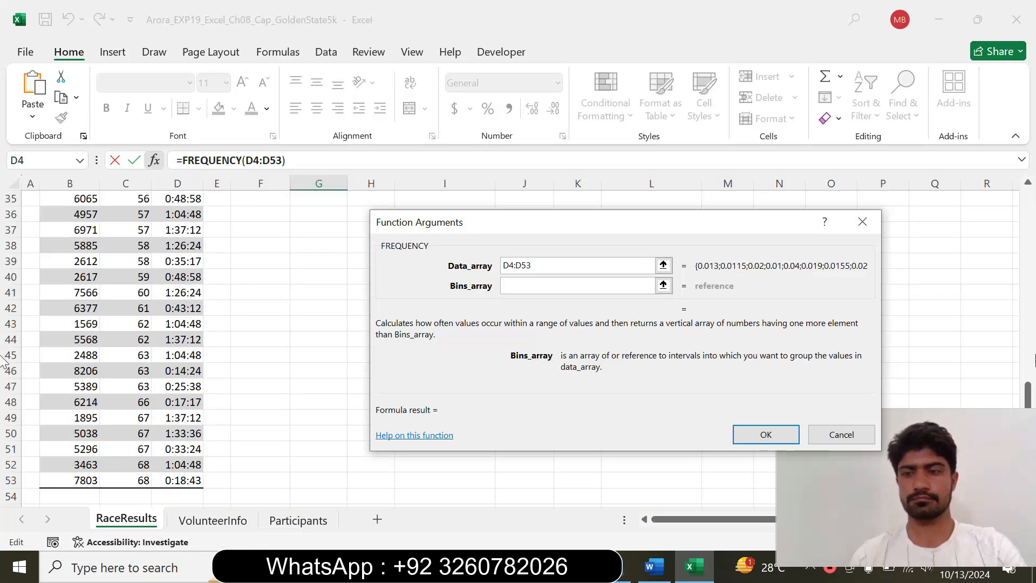
drag(1028, 392, 1006, 189)
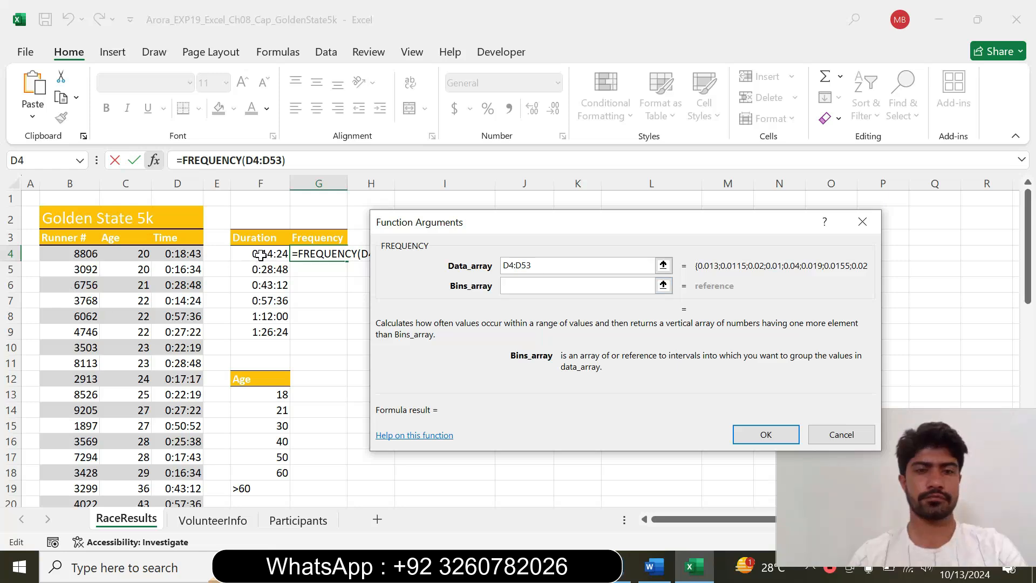
drag(261, 254, 264, 328)
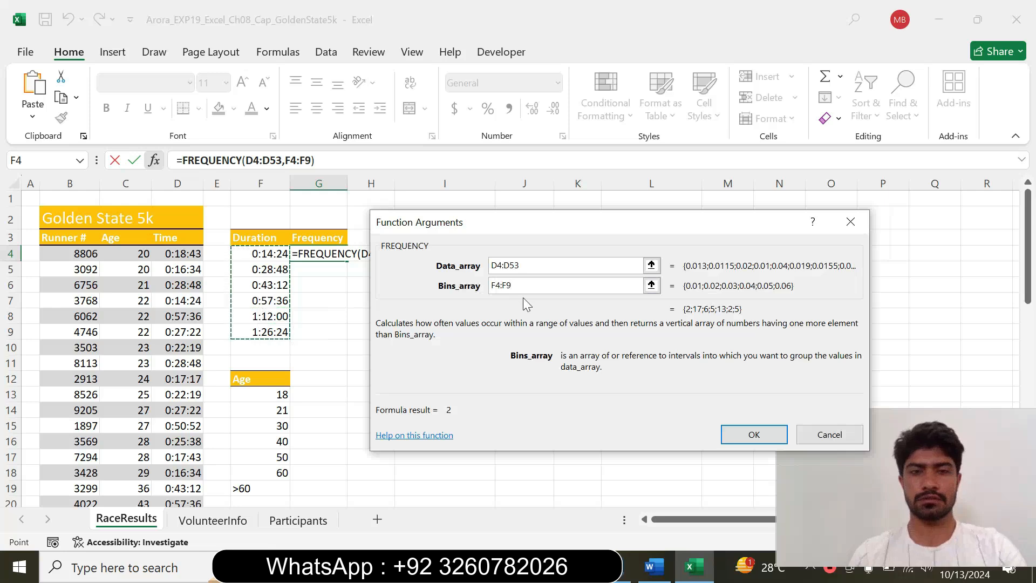
click(750, 435)
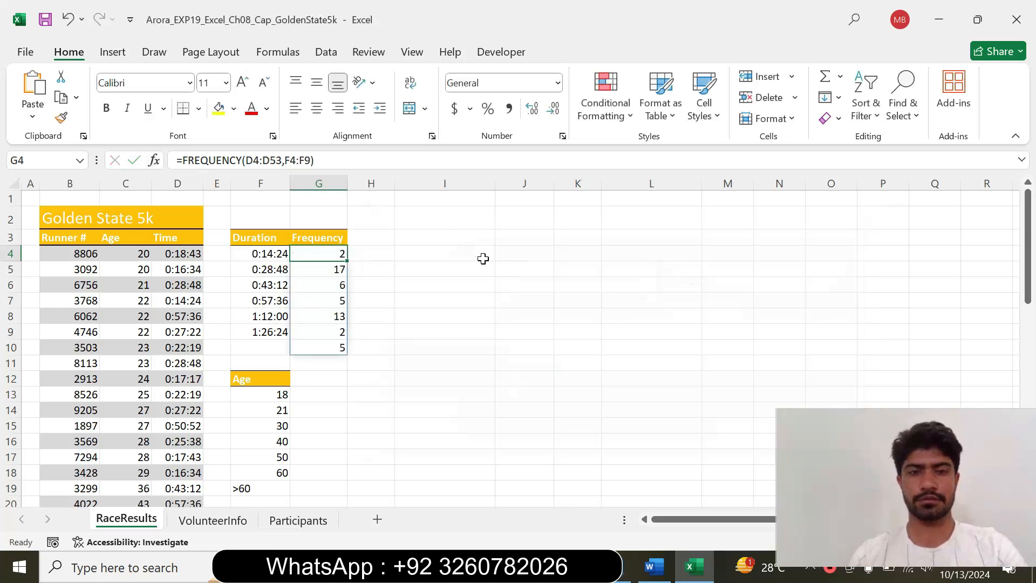
click(402, 287)
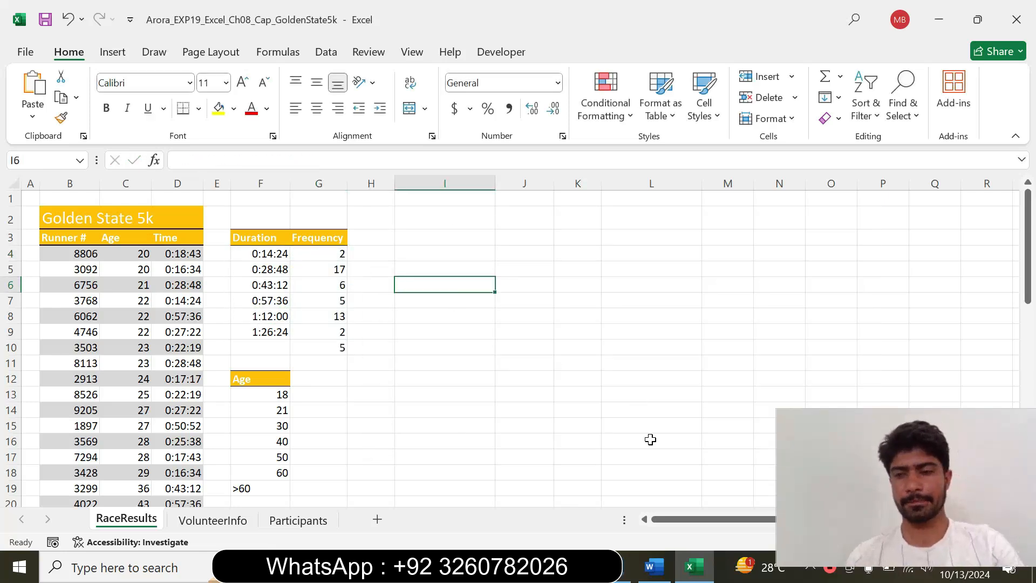
Switch to Word and reset the completed step 2 instruction to 9 pt with no highlighting
click(653, 565)
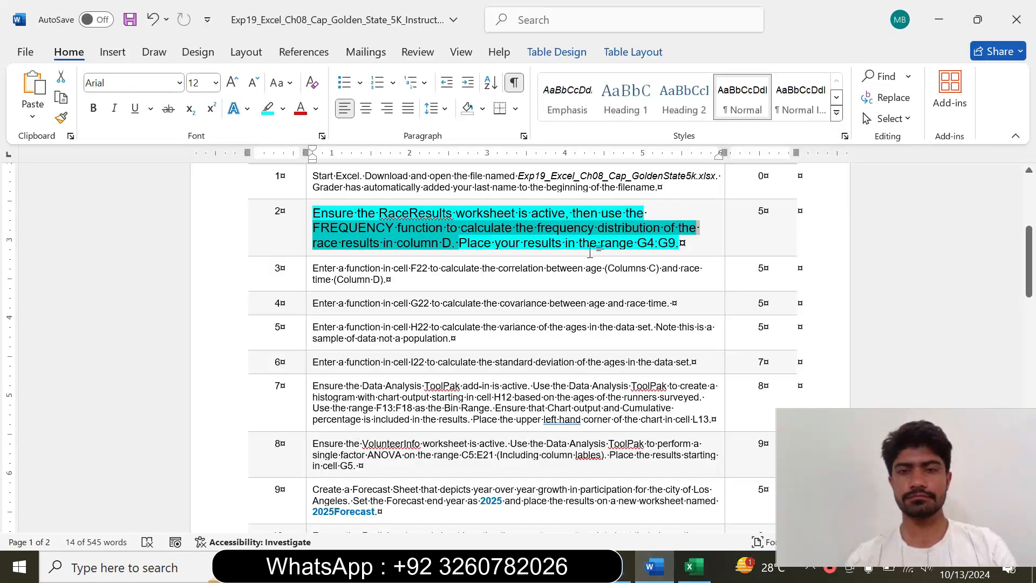
click(613, 244)
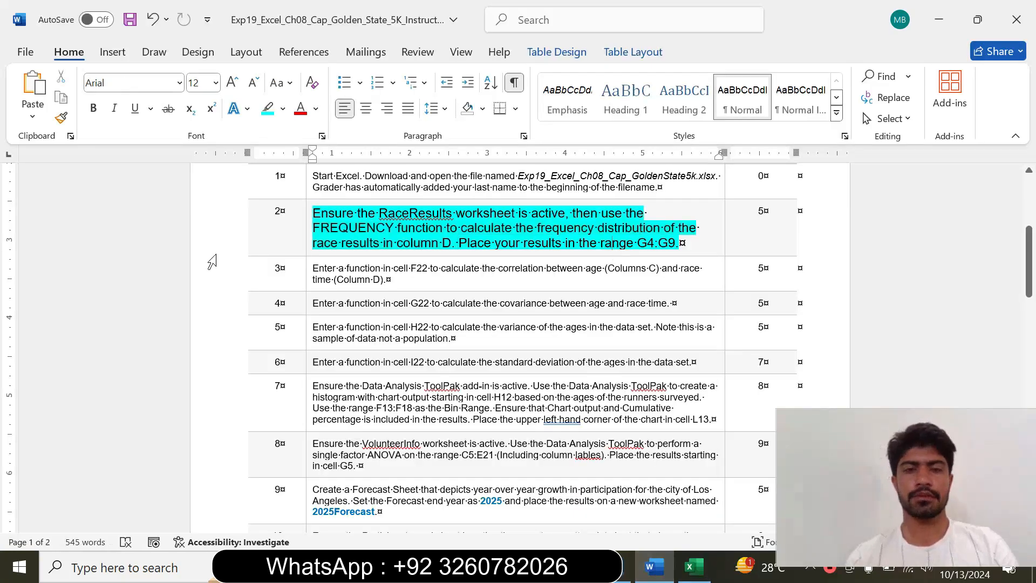
click(305, 252)
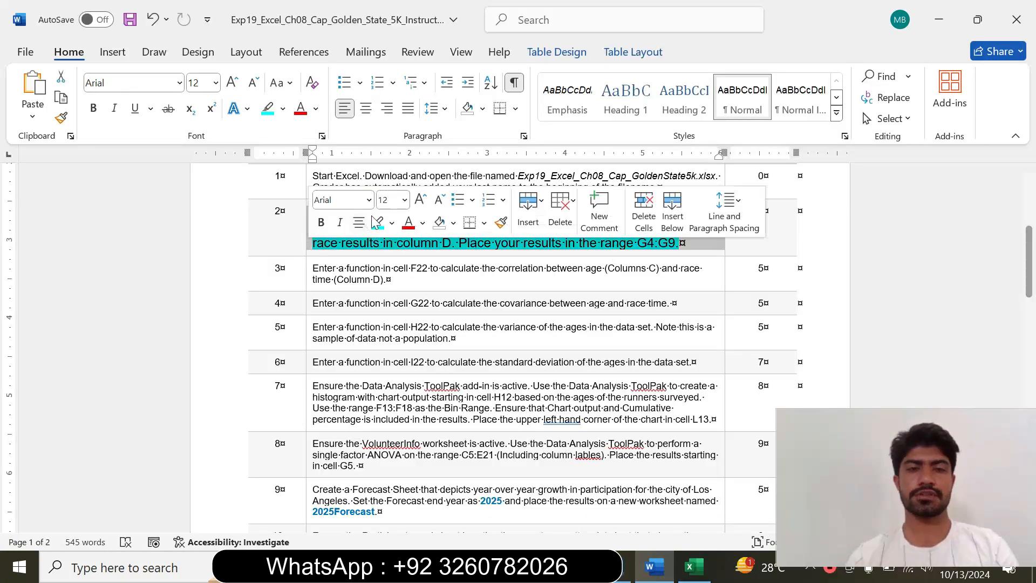
click(405, 201)
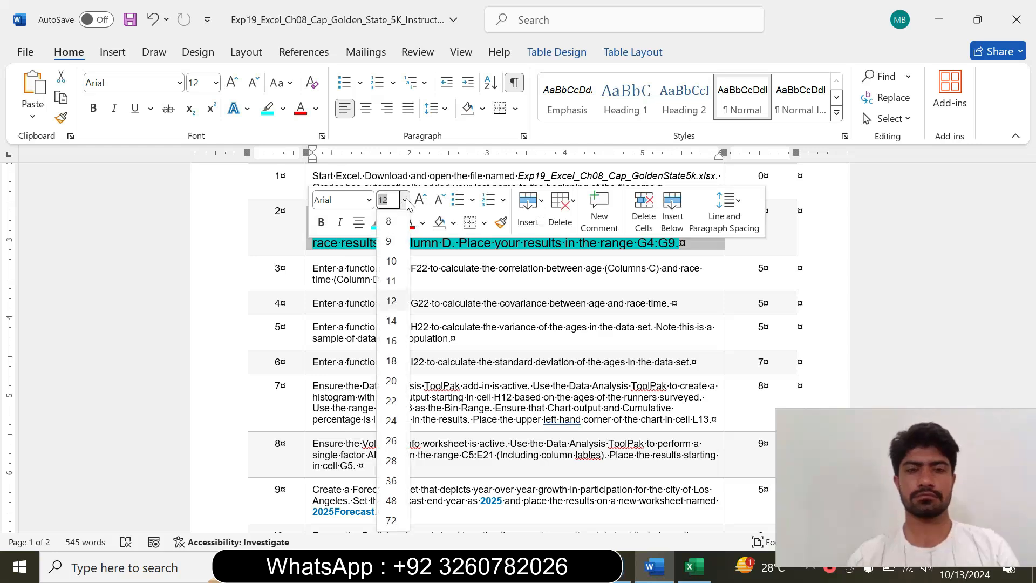
click(388, 242)
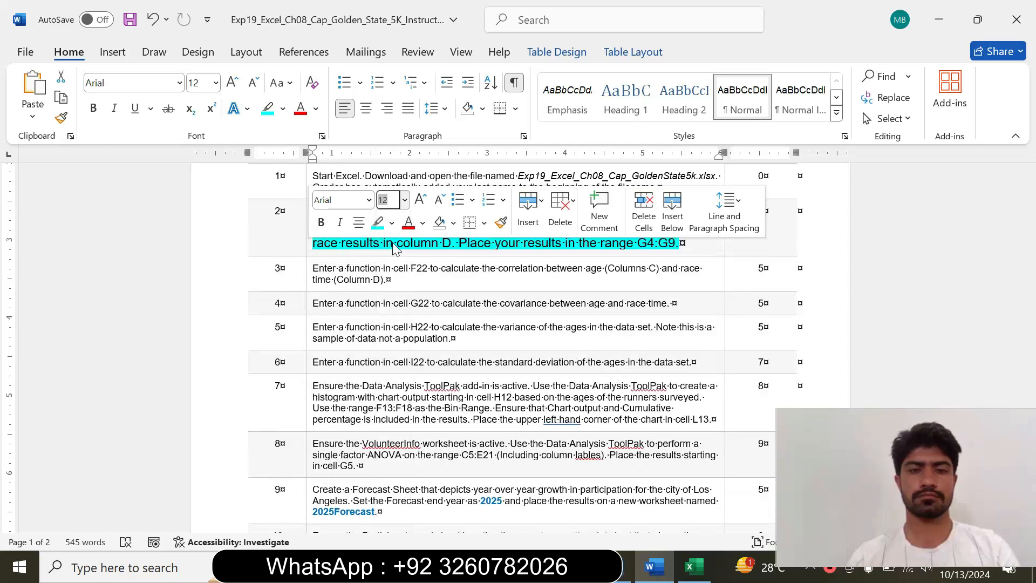
click(393, 223)
click(418, 353)
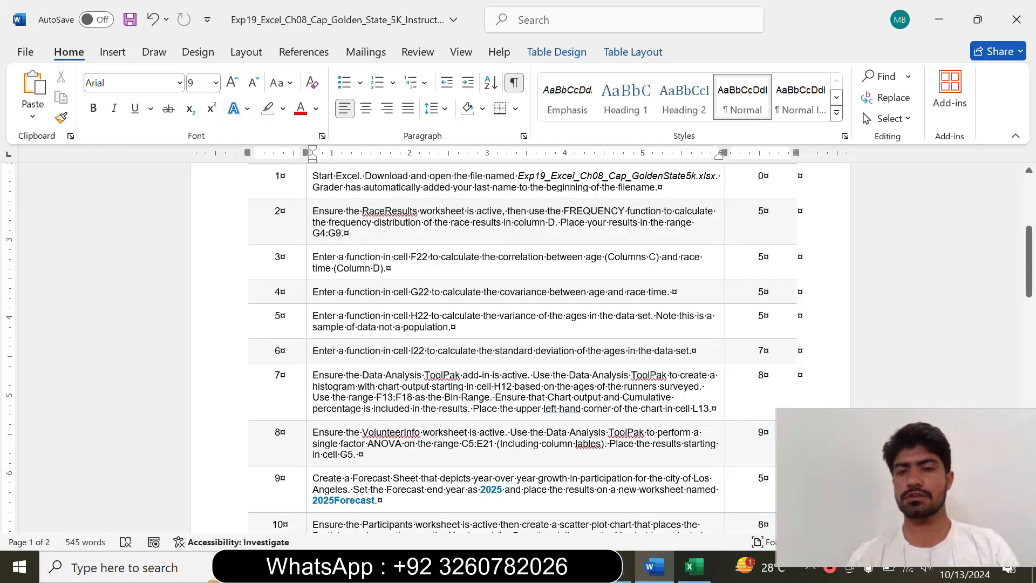
Format the step 3 instruction about the correlation function at 14 pt with turquoise highlighting and read it
click(306, 272)
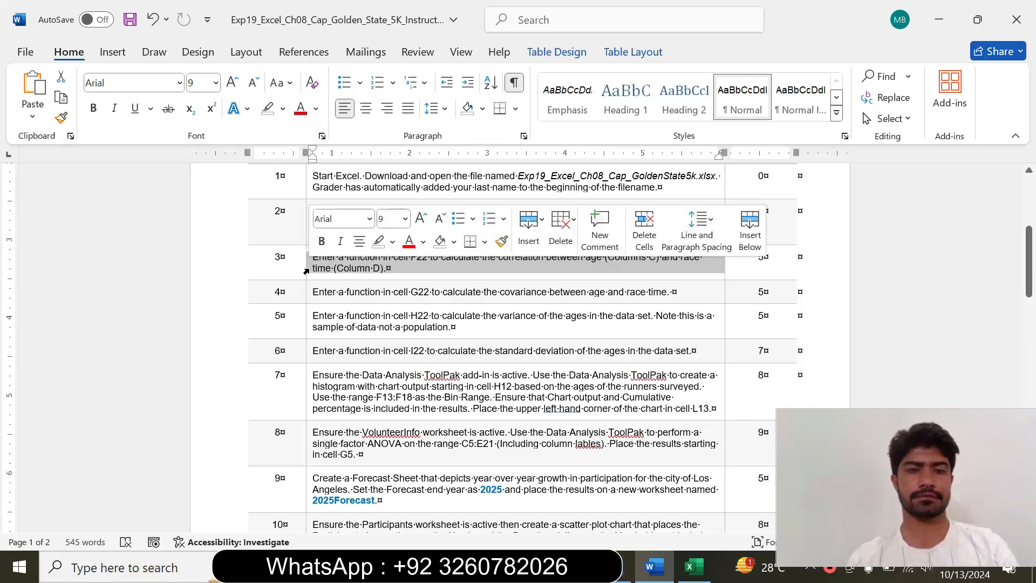
click(405, 218)
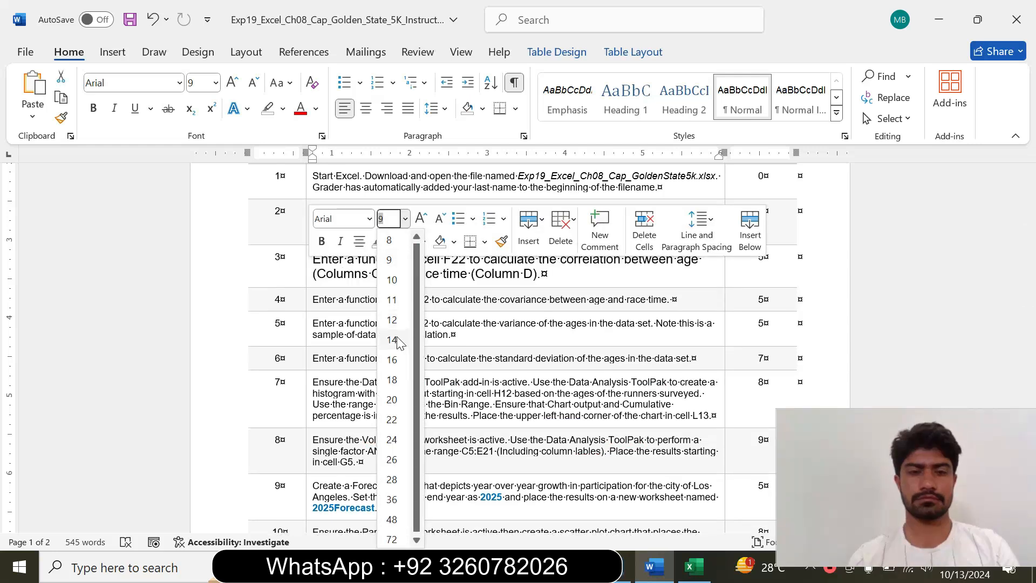
click(392, 339)
click(392, 244)
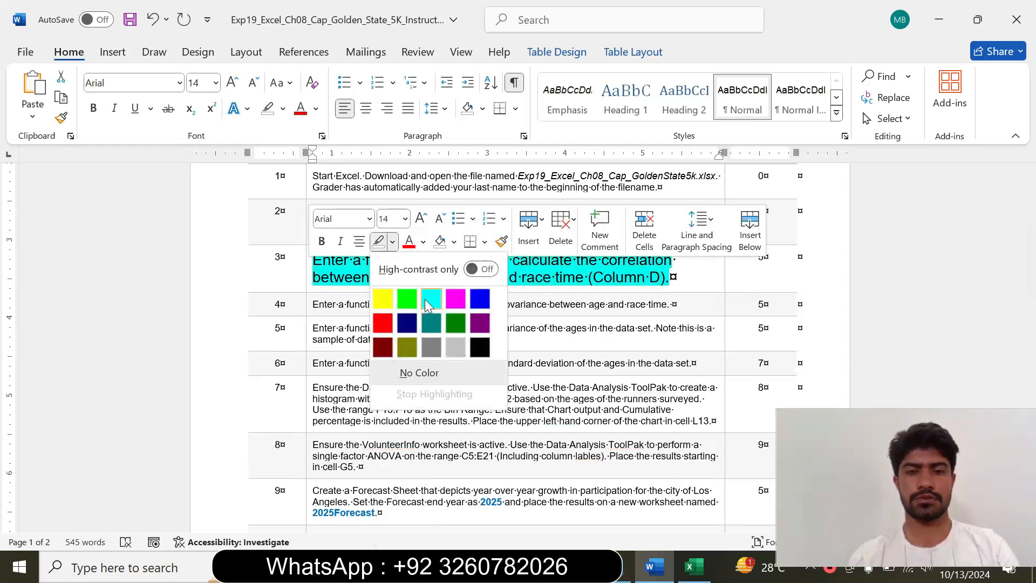
click(428, 299)
click(398, 304)
drag(313, 259, 669, 277)
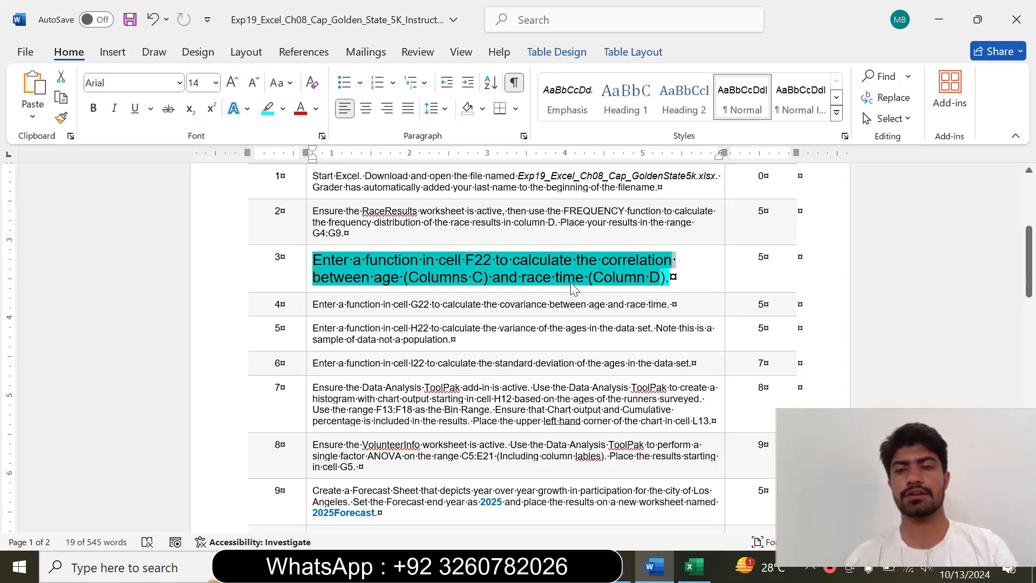
click(662, 287)
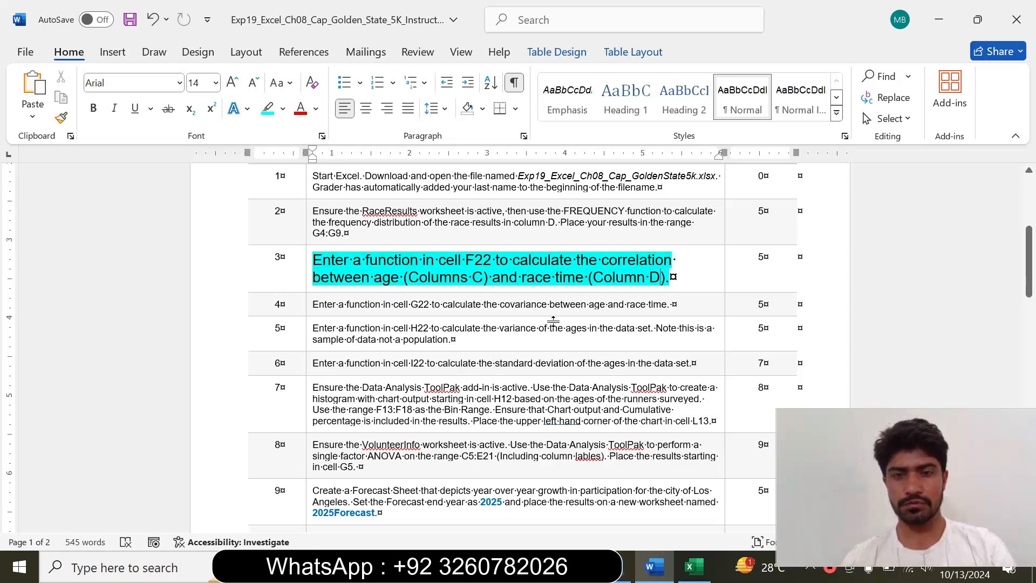
Recheck the step 3 instruction in Word for the target cell, and select F22 under the Correlation heading on RaceResults in Excel
click(694, 567)
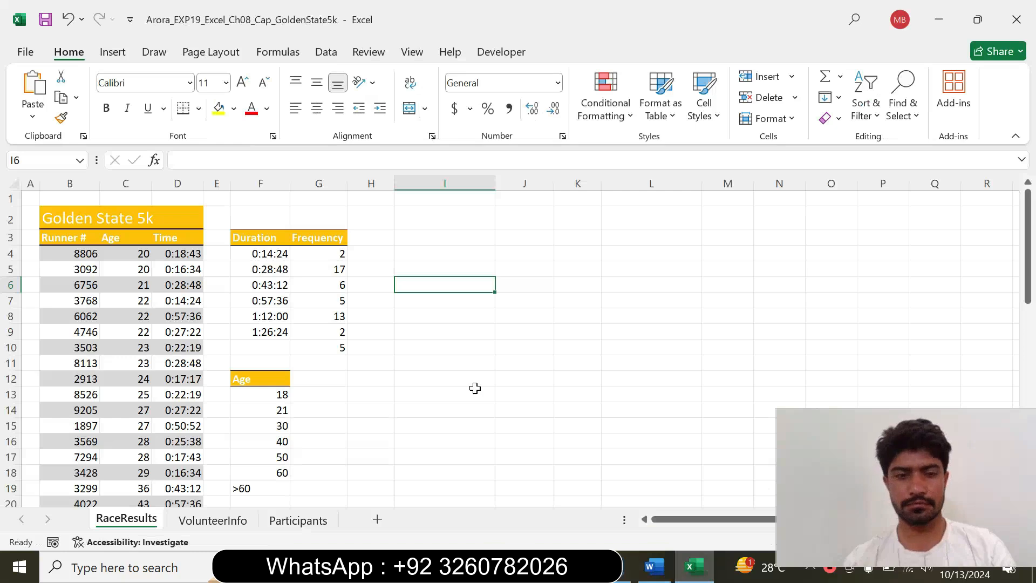
click(654, 567)
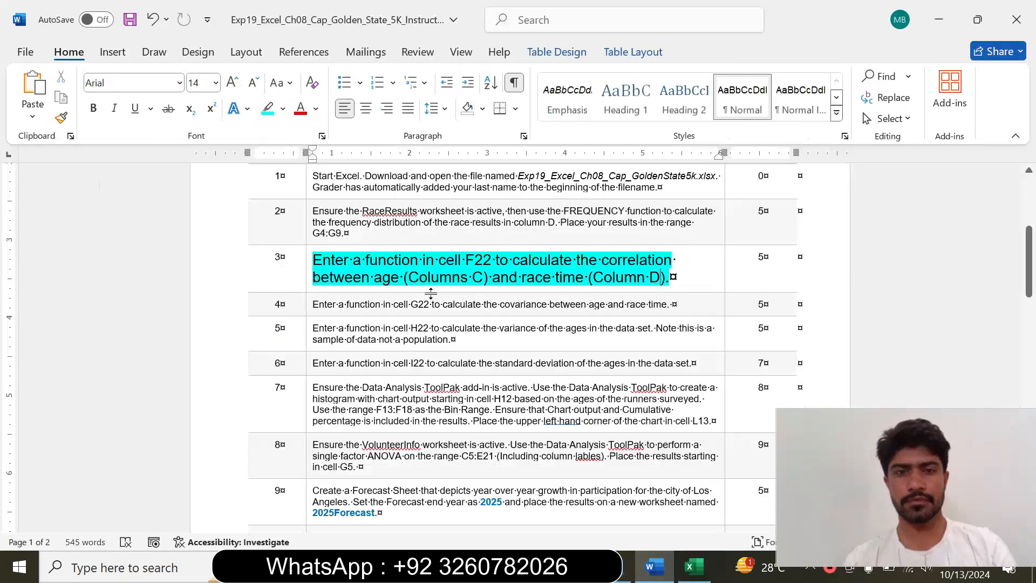
drag(365, 260, 493, 260)
click(694, 567)
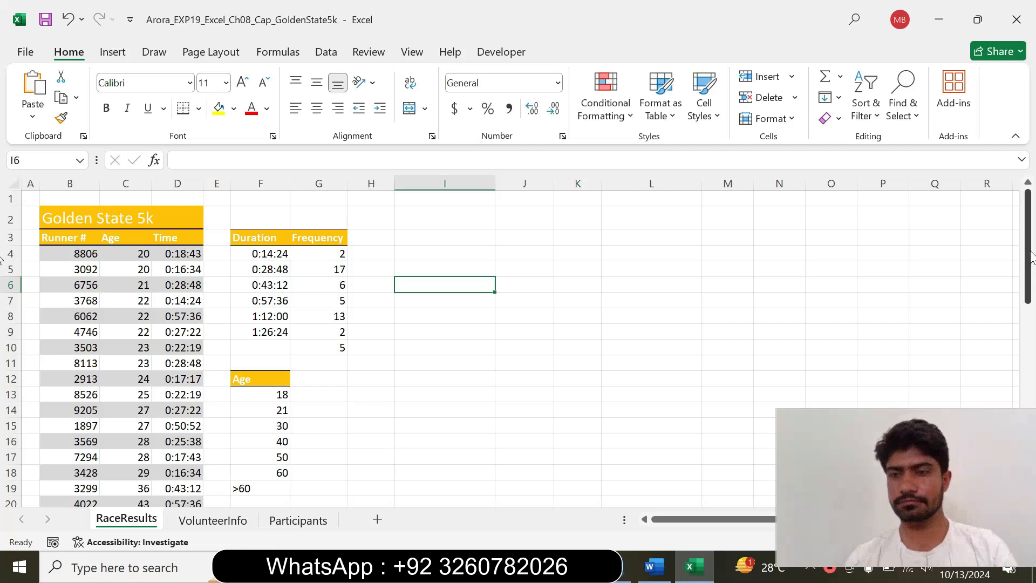
scroll(582, 299, down, 4)
click(264, 324)
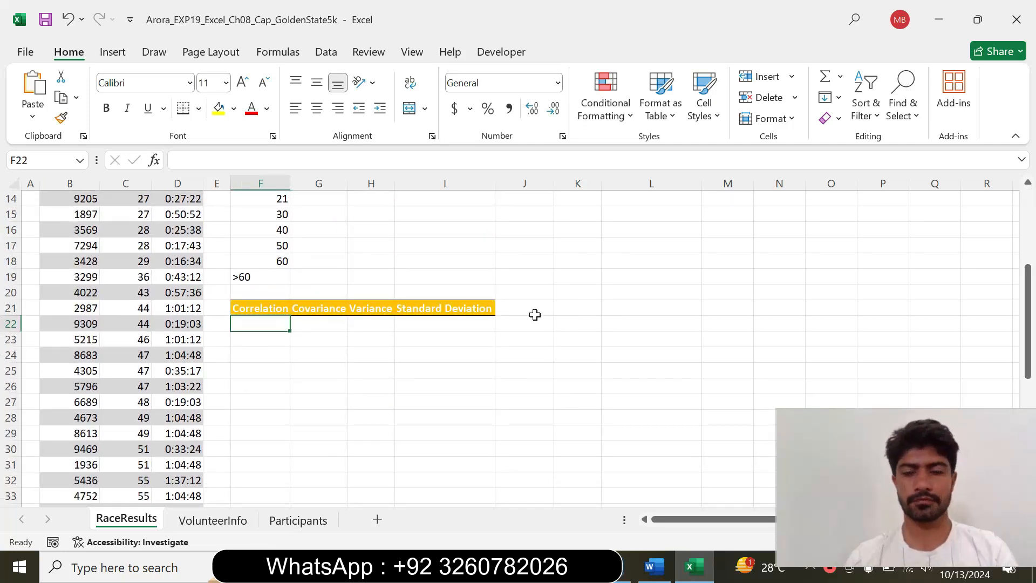
Recheck the instruction in Word, and in Excel start a CORREL formula in F22 with its function arguments open and moved aside
click(653, 573)
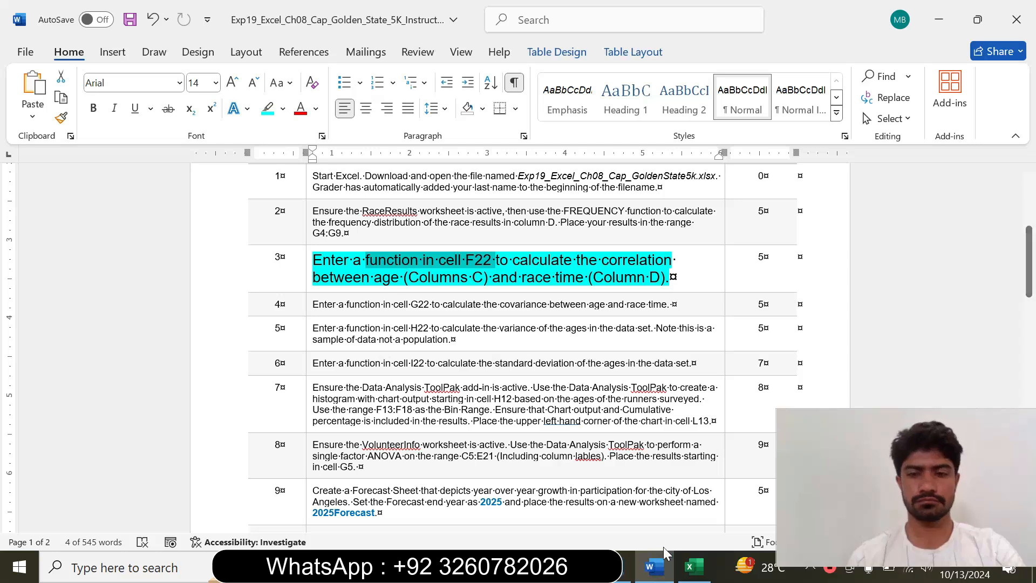
click(694, 566)
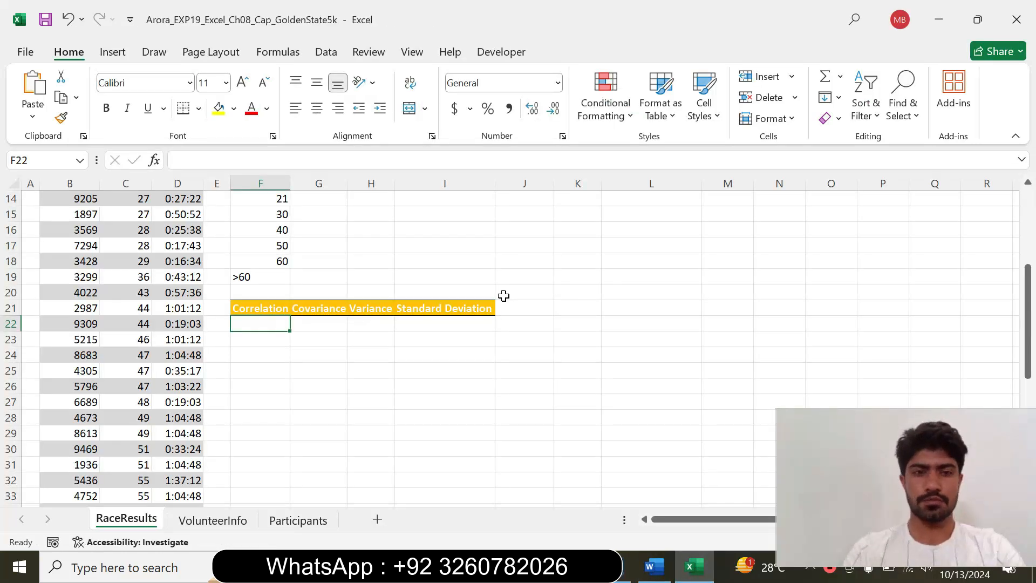
text(=)
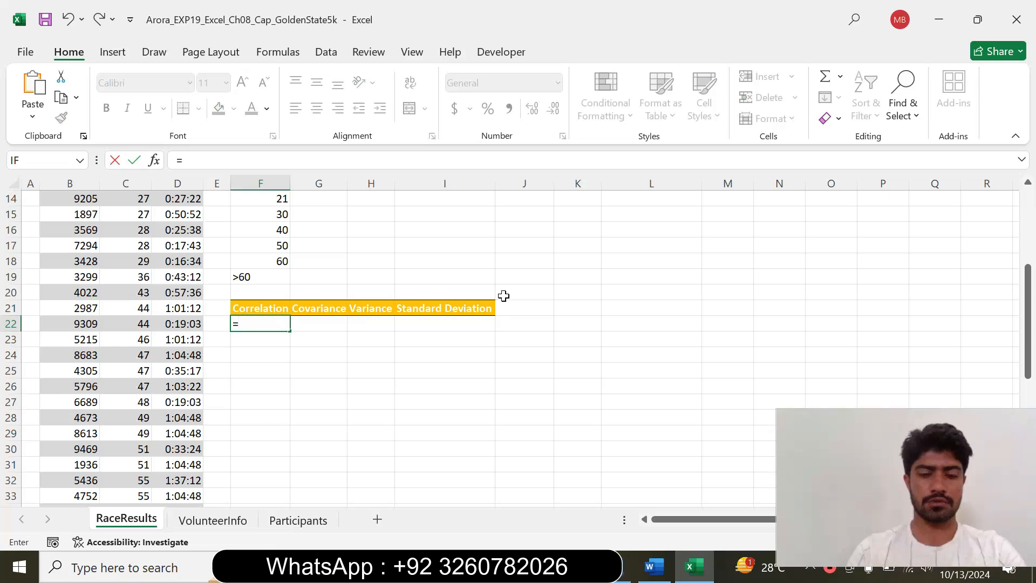
text(cor)
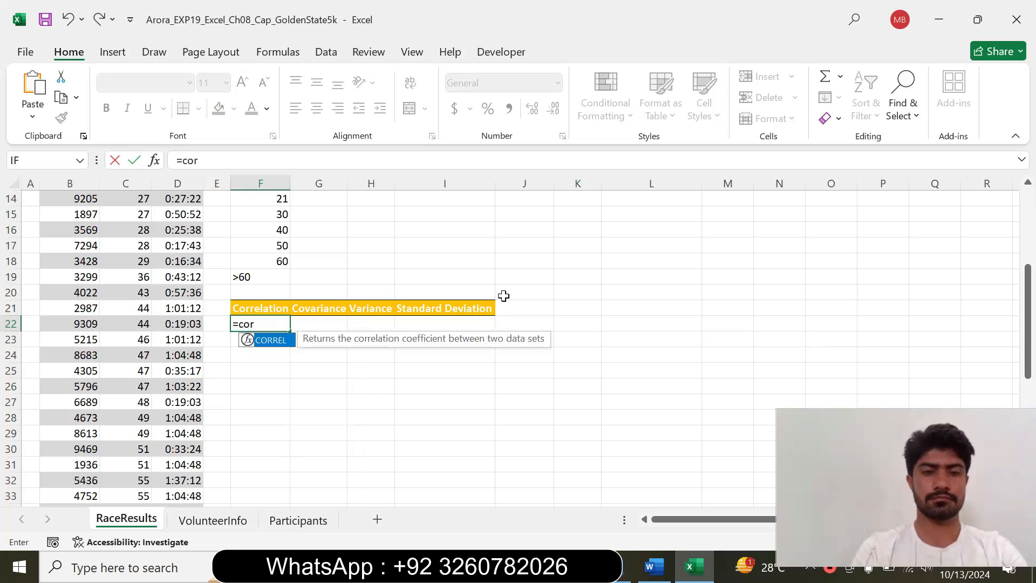
double_click(277, 337)
click(155, 161)
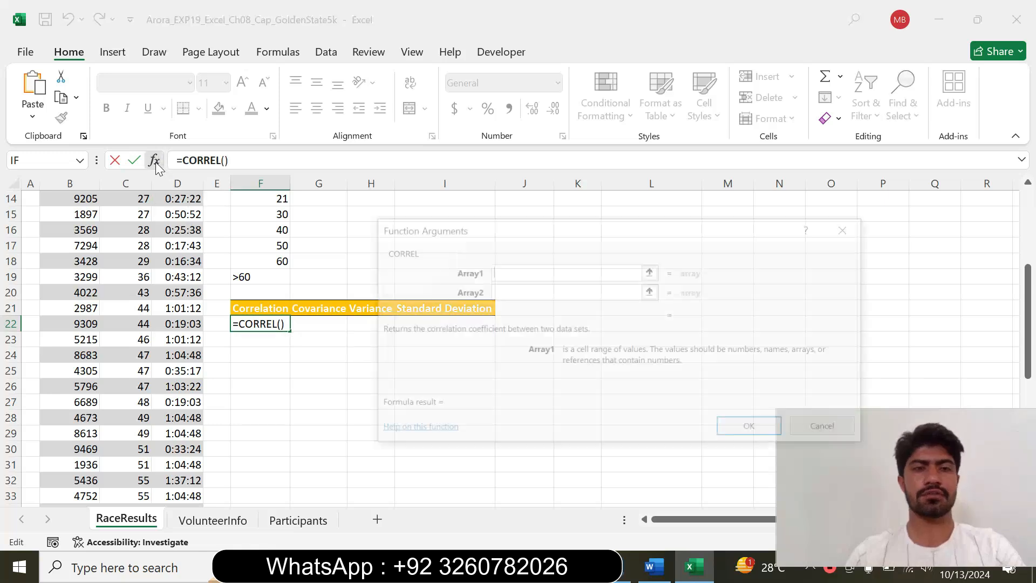
drag(552, 232, 544, 174)
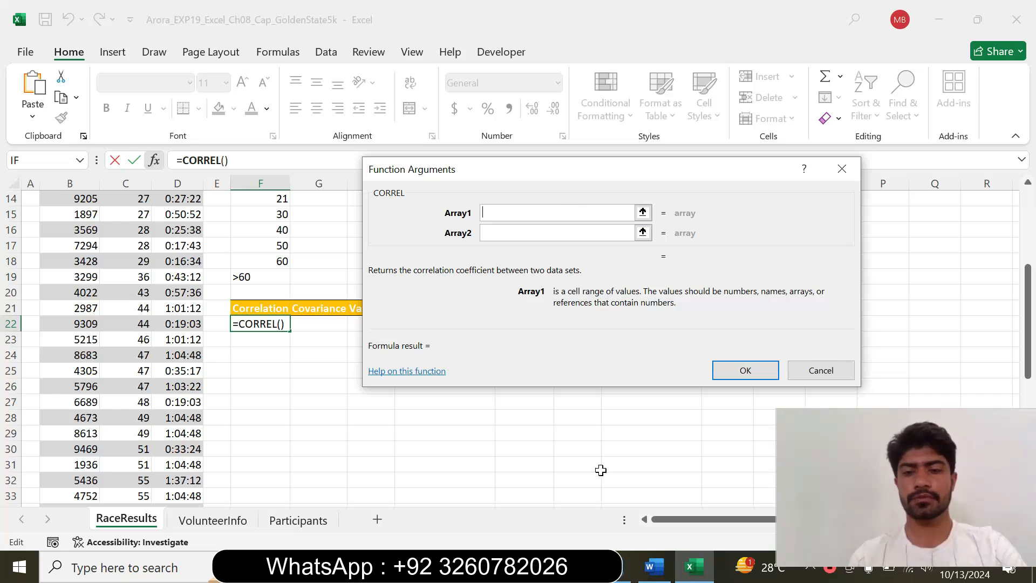
Recheck the instruction in Word, and in Excel set the first CORREL array to the runner ages in C4:C53
click(654, 566)
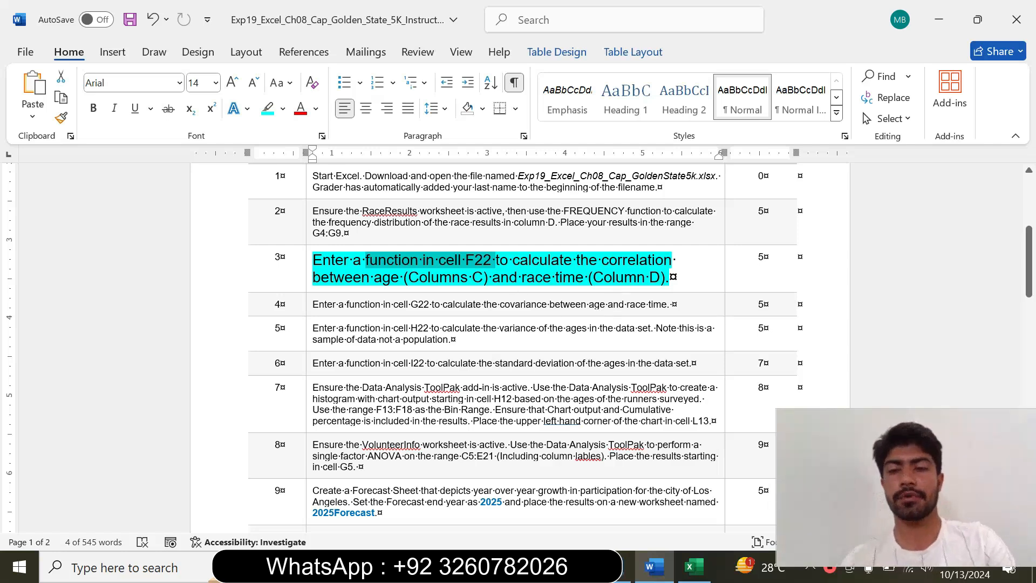
click(694, 567)
drag(1028, 297, 1002, 155)
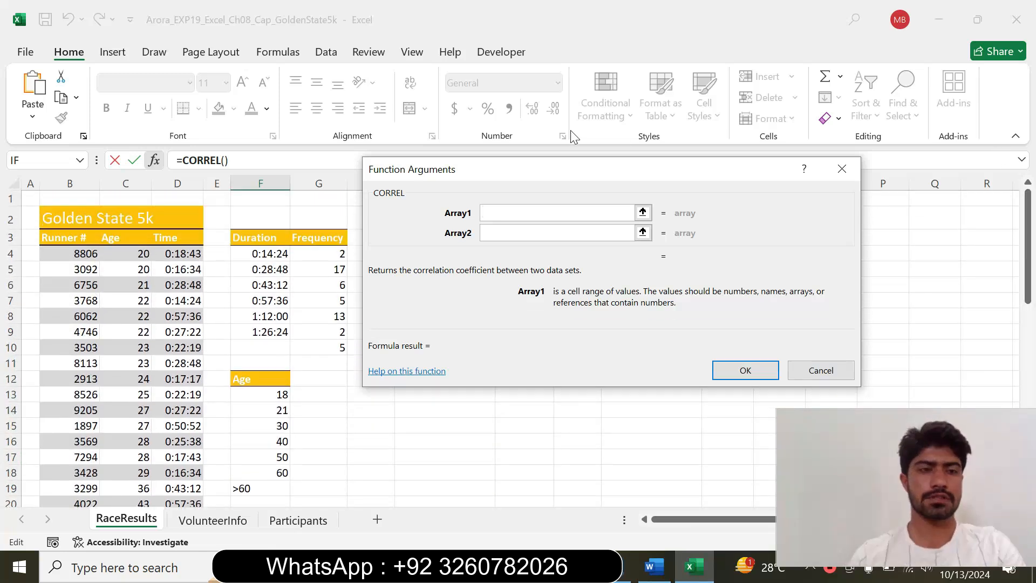
drag(137, 251, 139, 478)
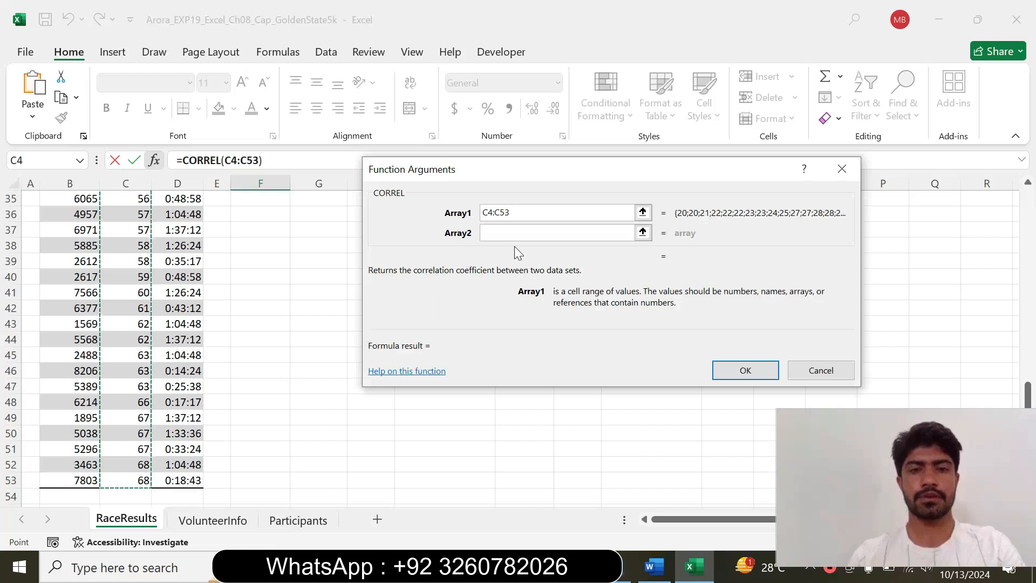
Set the second CORREL array to the race times in D4:D53 and complete the F22 formula
click(561, 233)
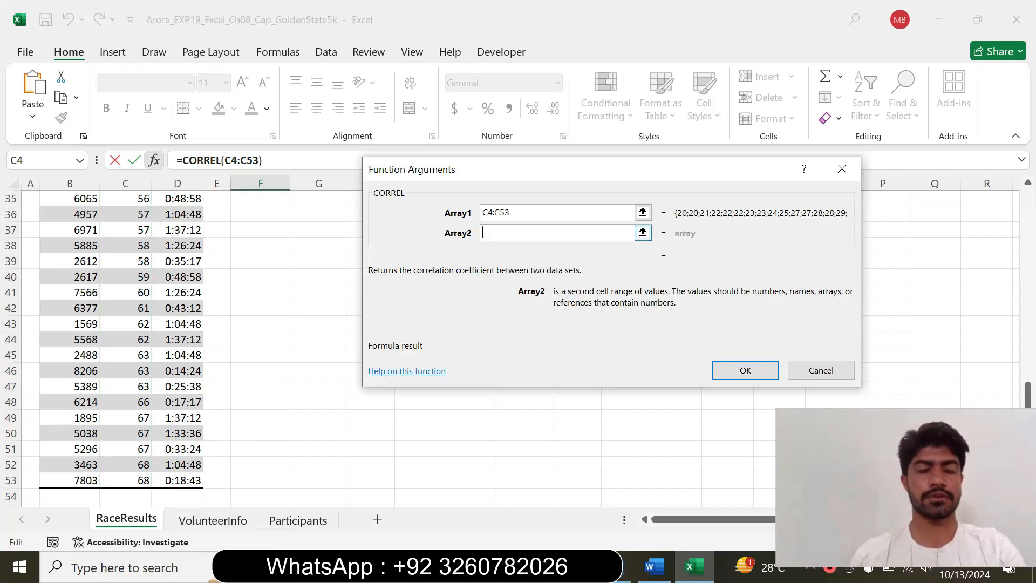
drag(1027, 394, 1027, 202)
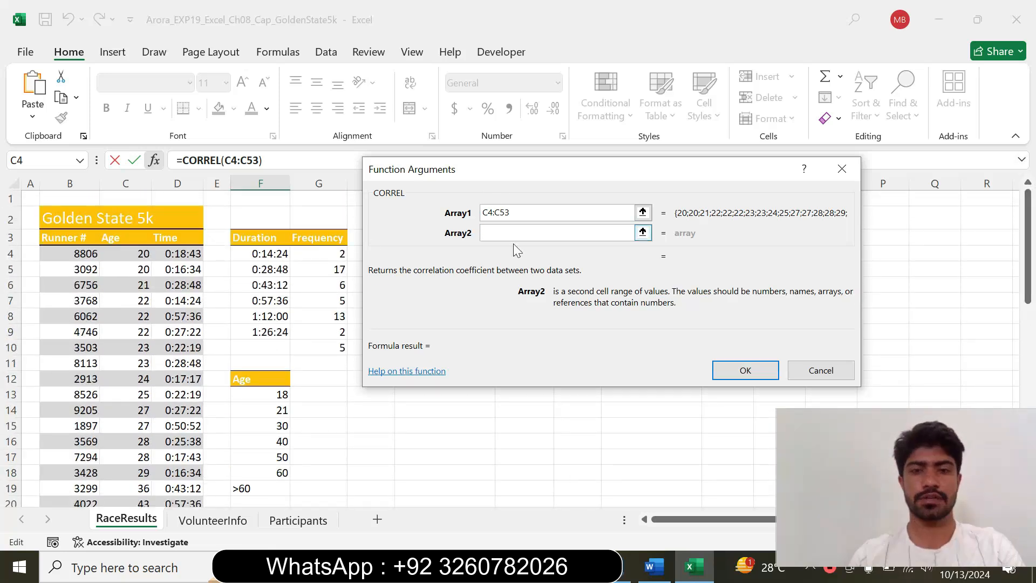
drag(181, 254, 190, 537)
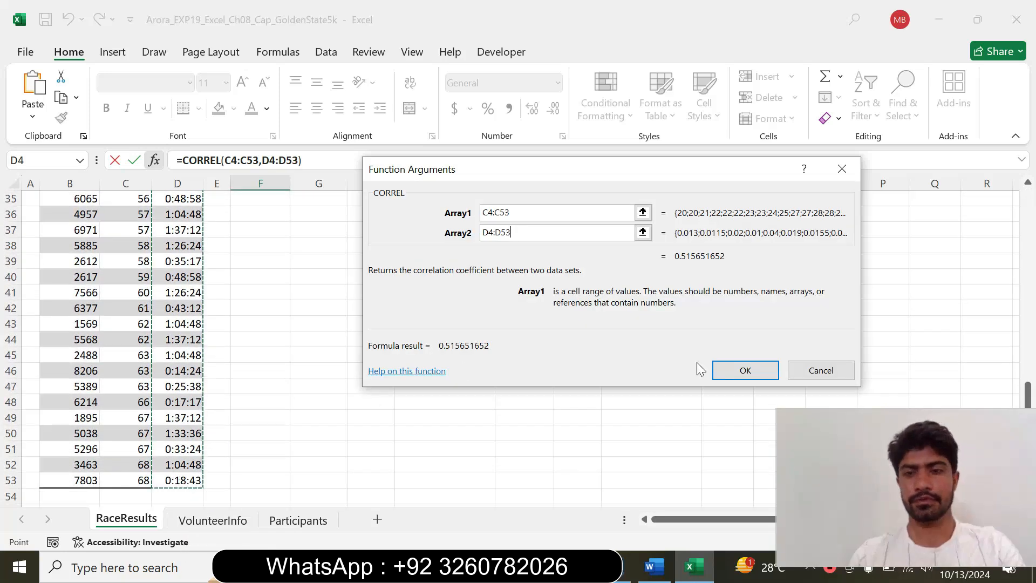
click(734, 372)
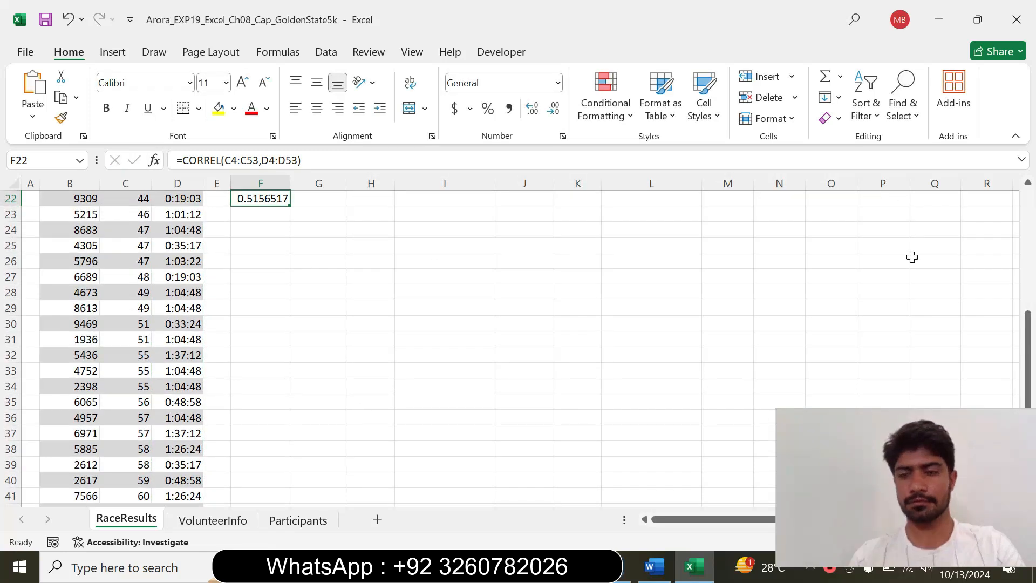
drag(1028, 329, 1025, 248)
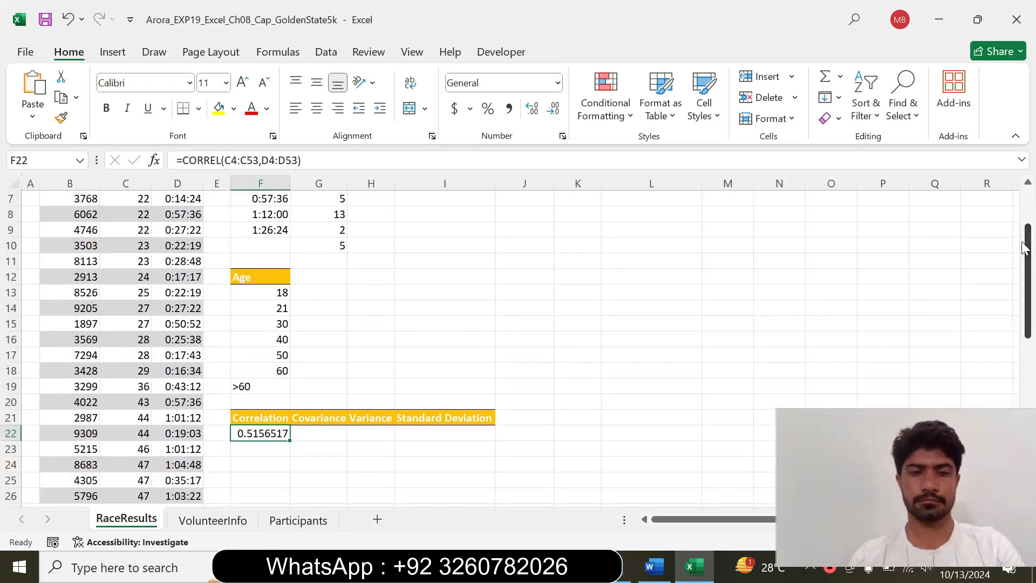
click(297, 453)
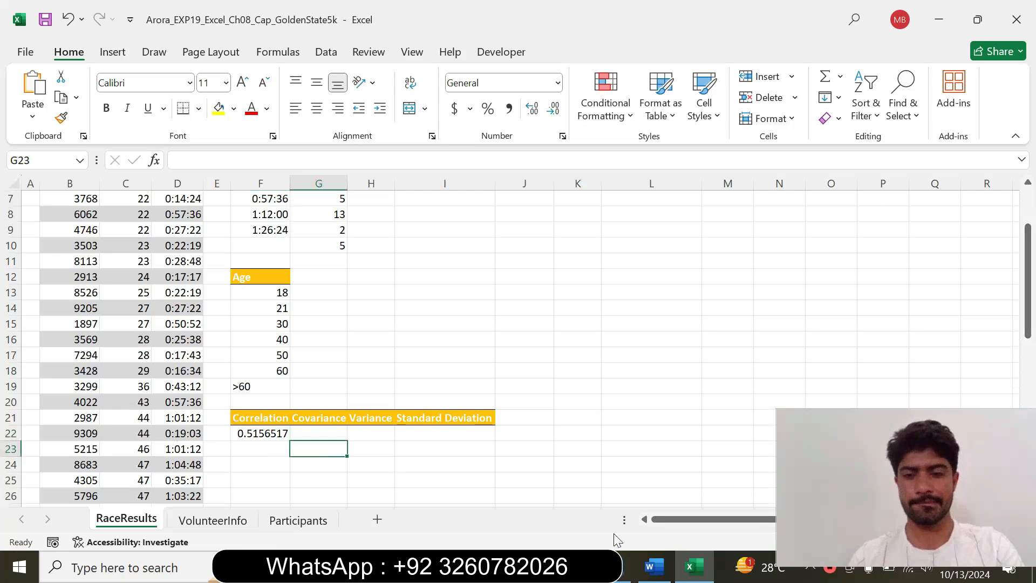
Switch to Word and reset the completed step 3 instruction to 9 pt with no highlighting
click(654, 566)
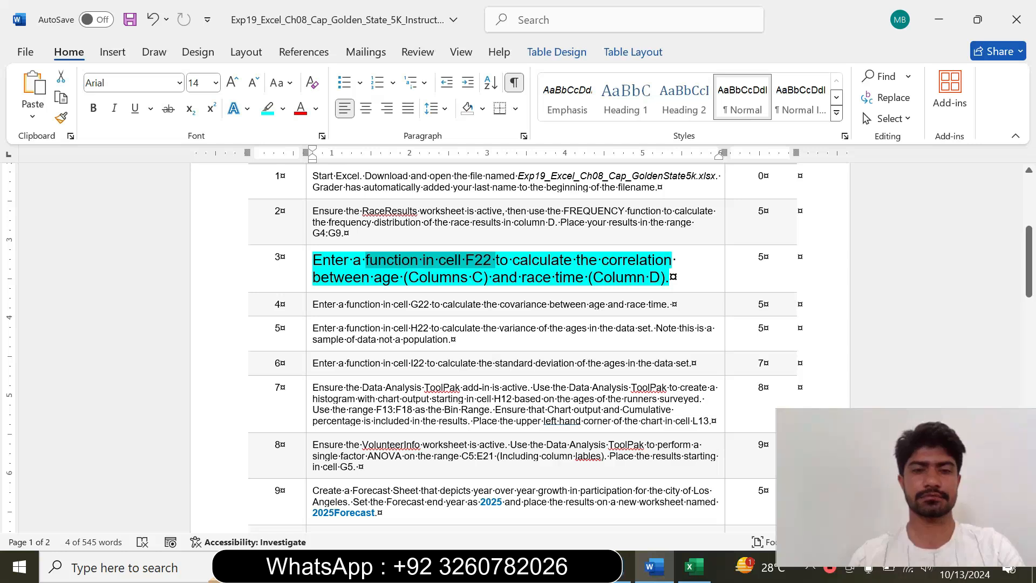
click(304, 276)
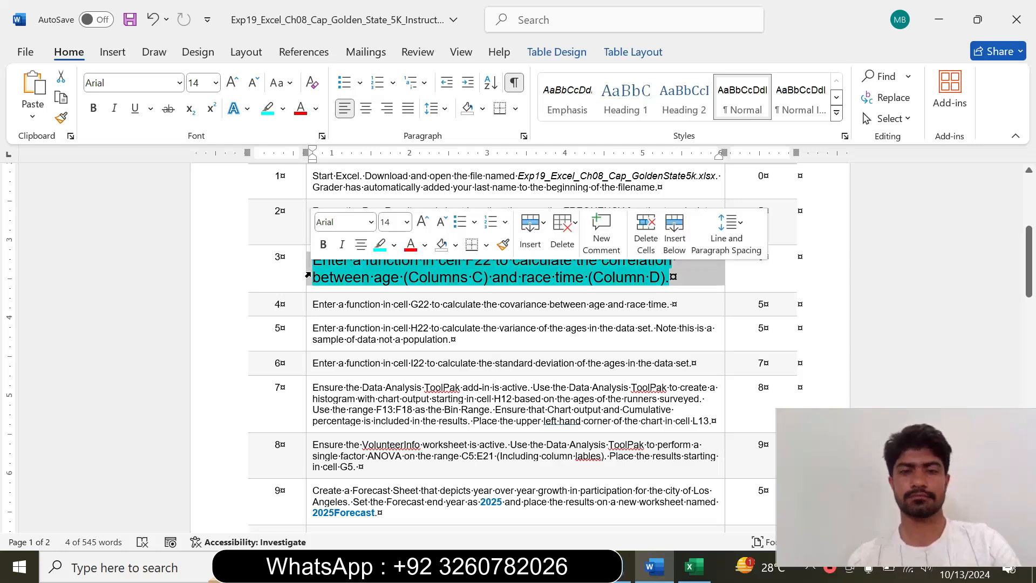
click(407, 222)
click(393, 254)
click(394, 245)
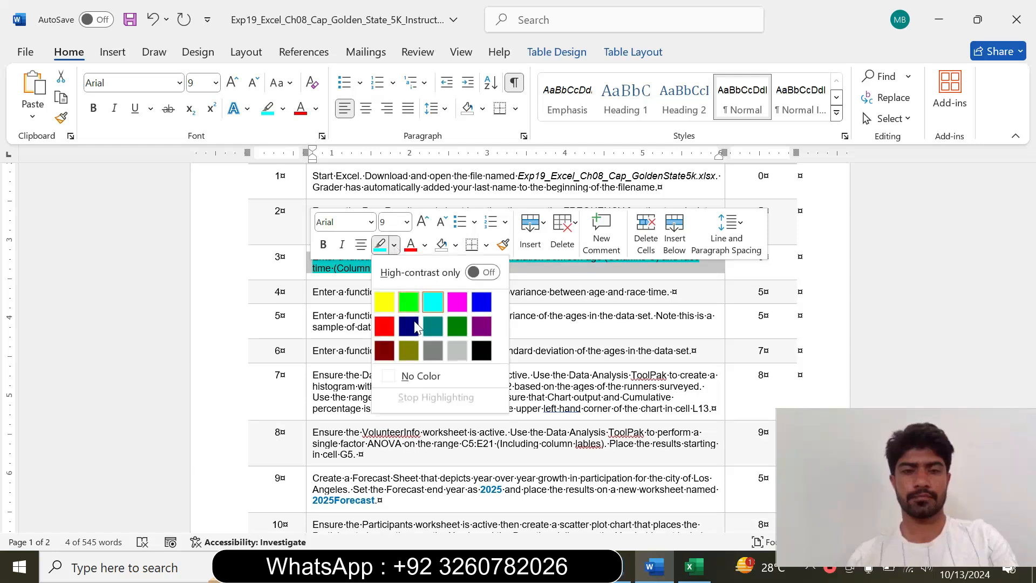
click(421, 376)
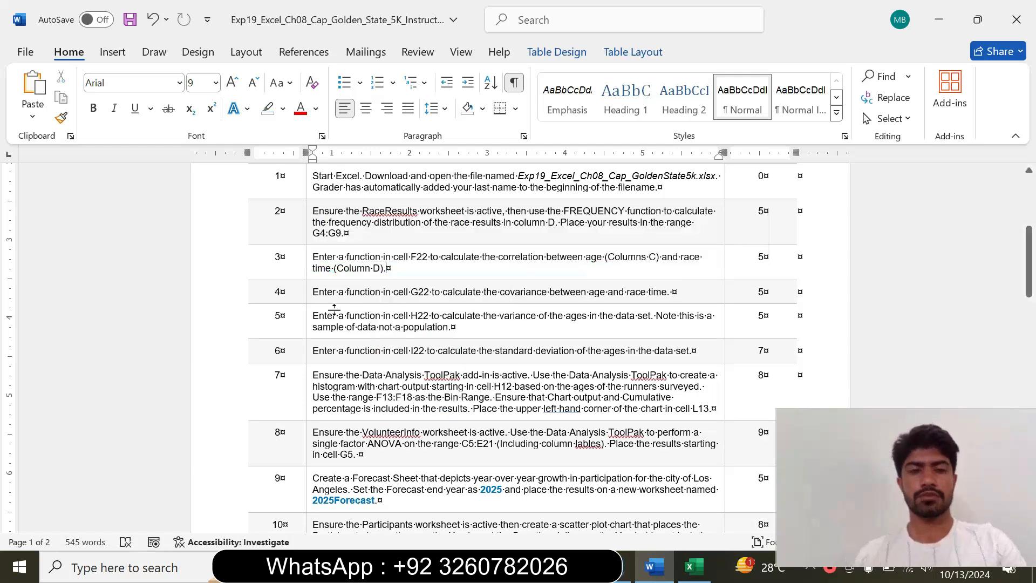
Format the step 4 instruction about the covariance function at 14 pt with turquoise highlighting and read it
click(308, 299)
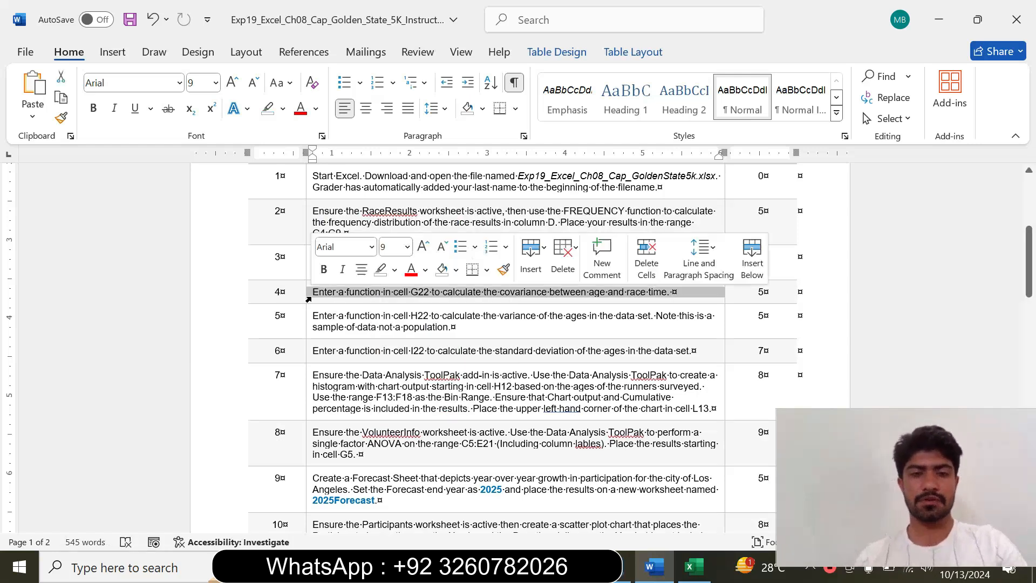
click(407, 246)
click(394, 368)
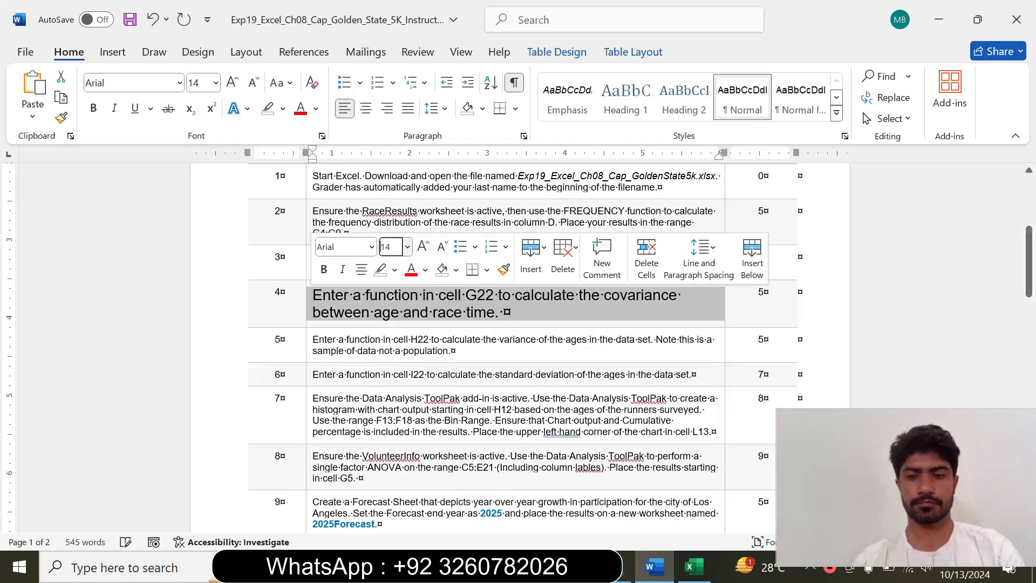
click(395, 270)
click(430, 324)
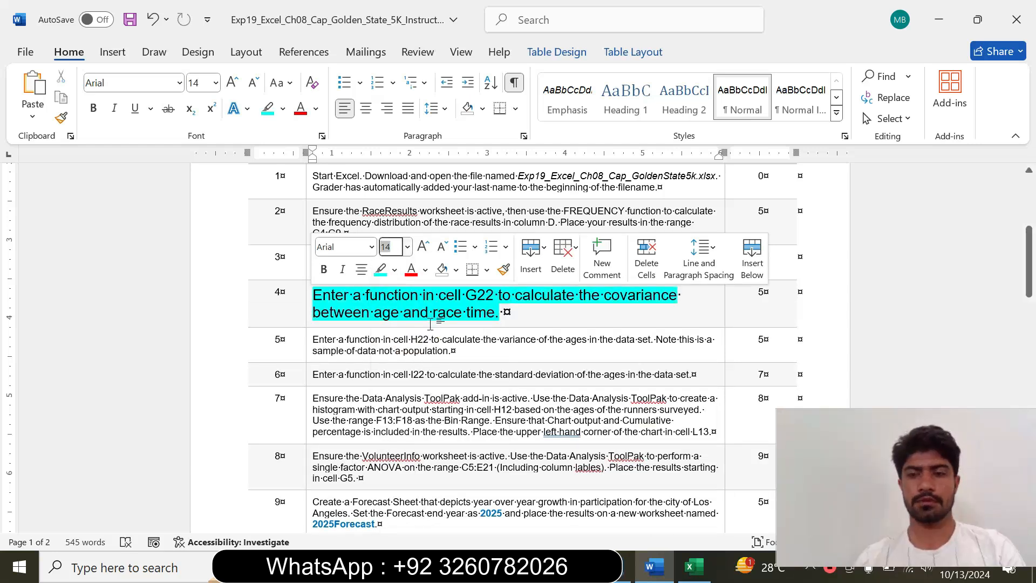
click(462, 319)
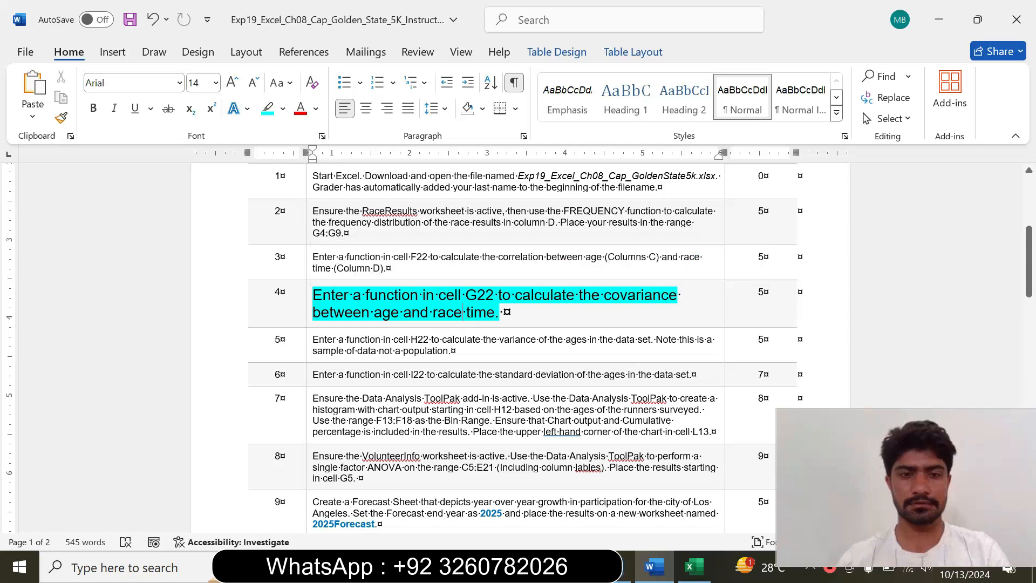
drag(313, 295, 502, 314)
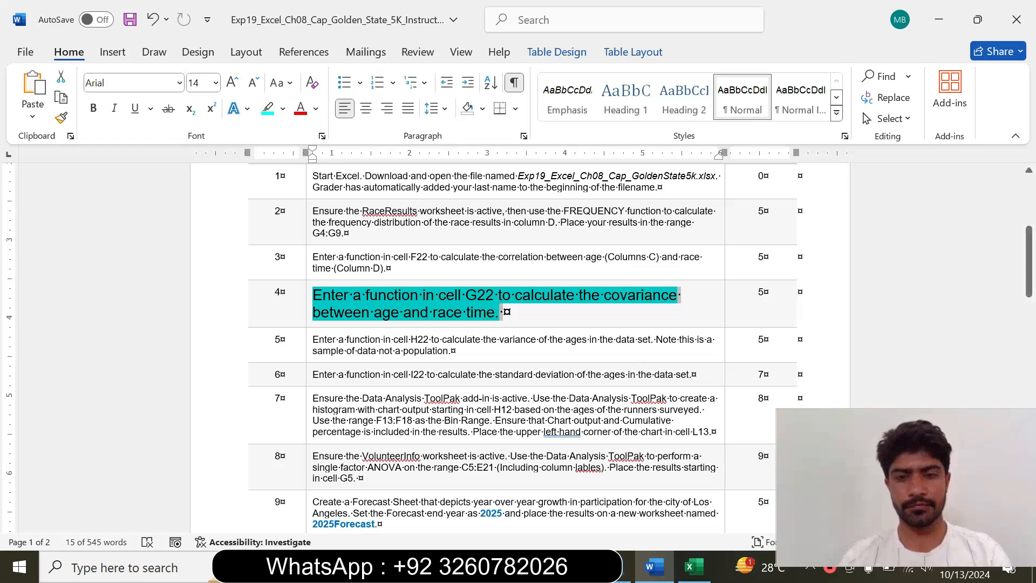
Switch to Excel, start a COVARIANCE.S function in G22 on RaceResults, and open its function arguments
click(695, 573)
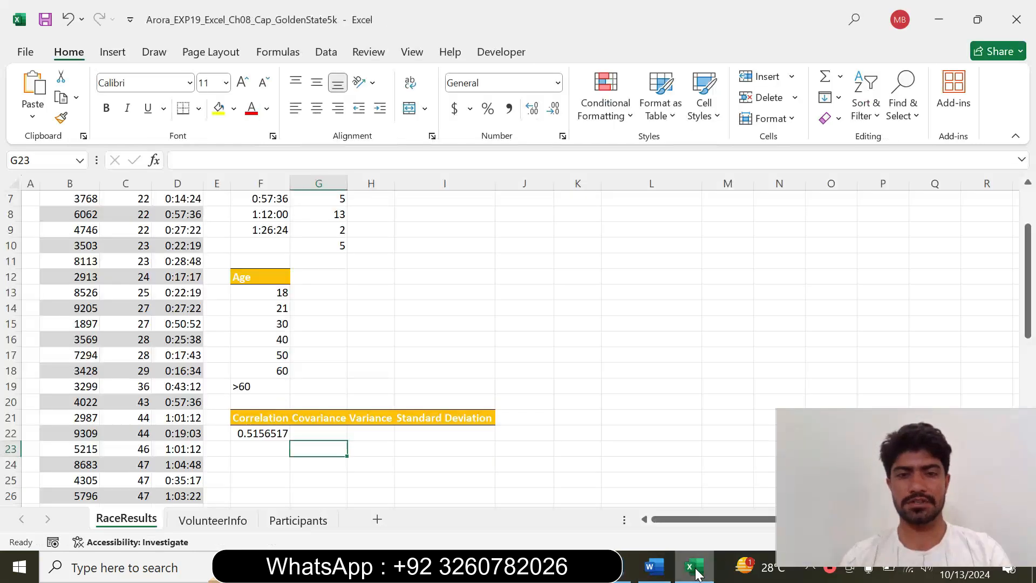
click(305, 429)
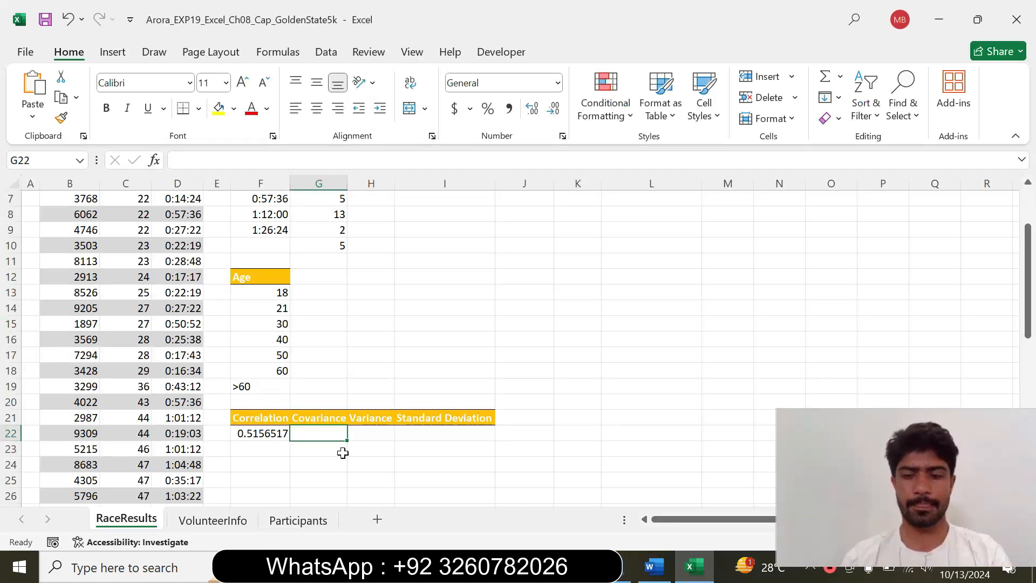
text(=)
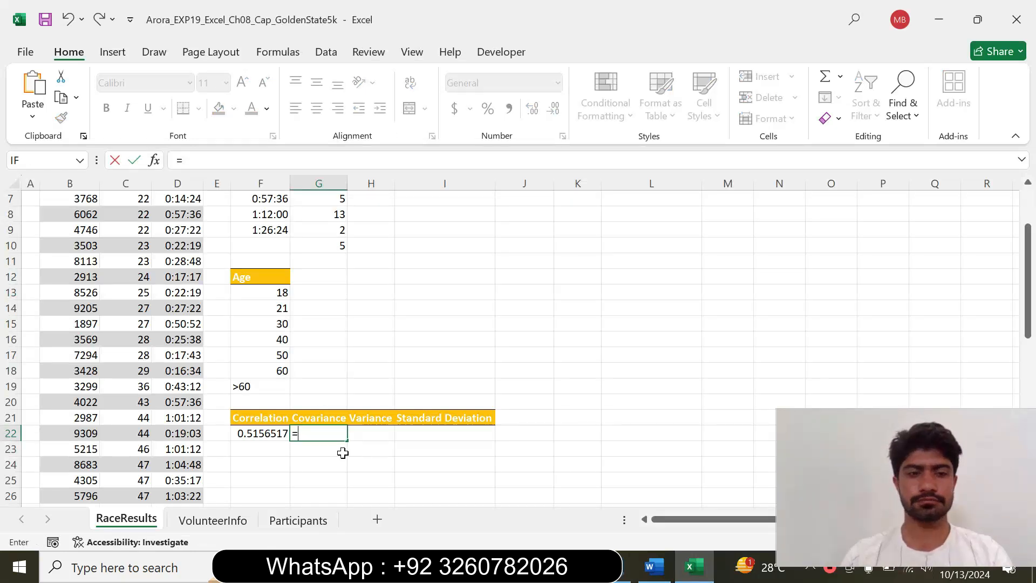
click(653, 569)
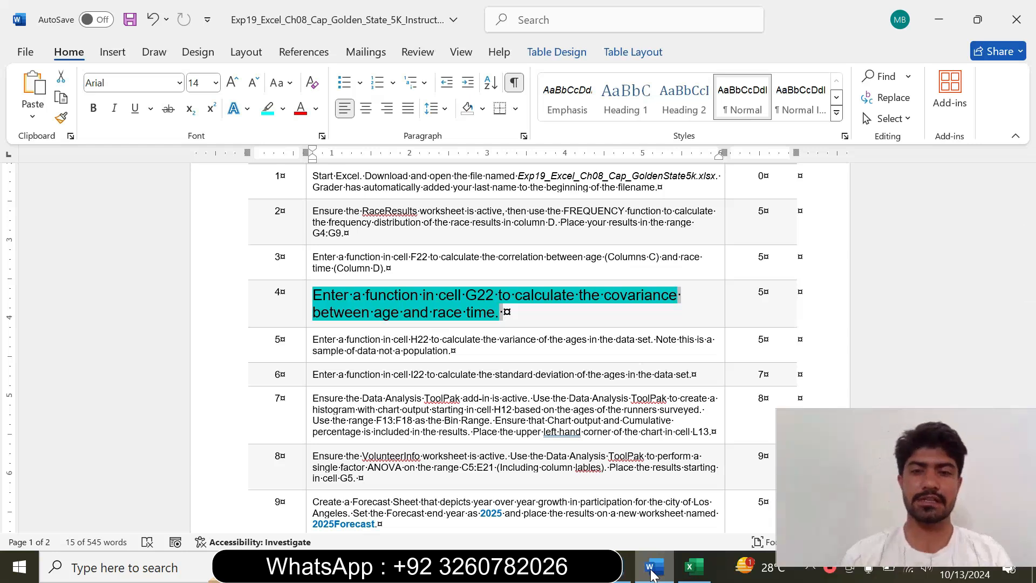
click(693, 566)
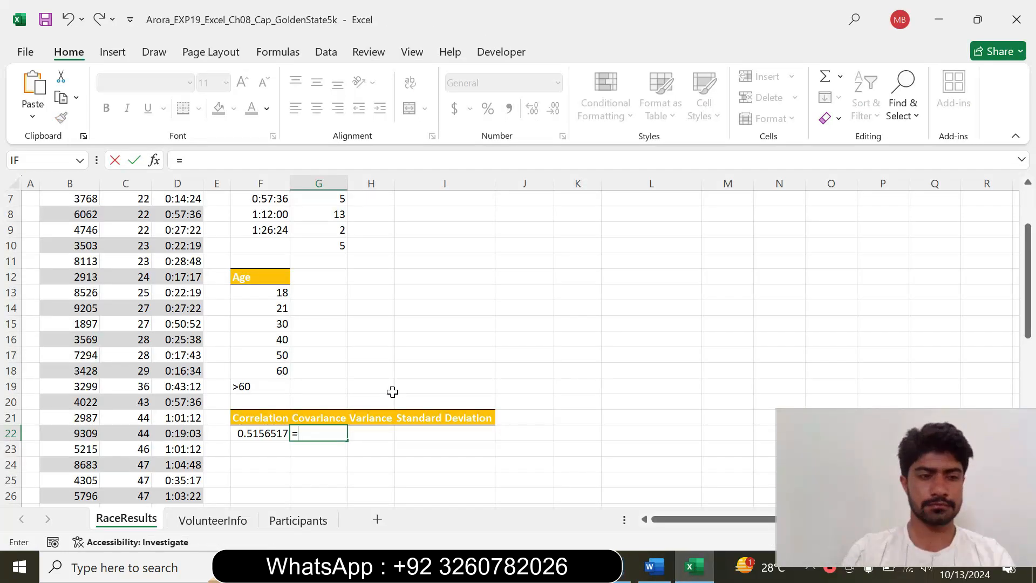
text(cov)
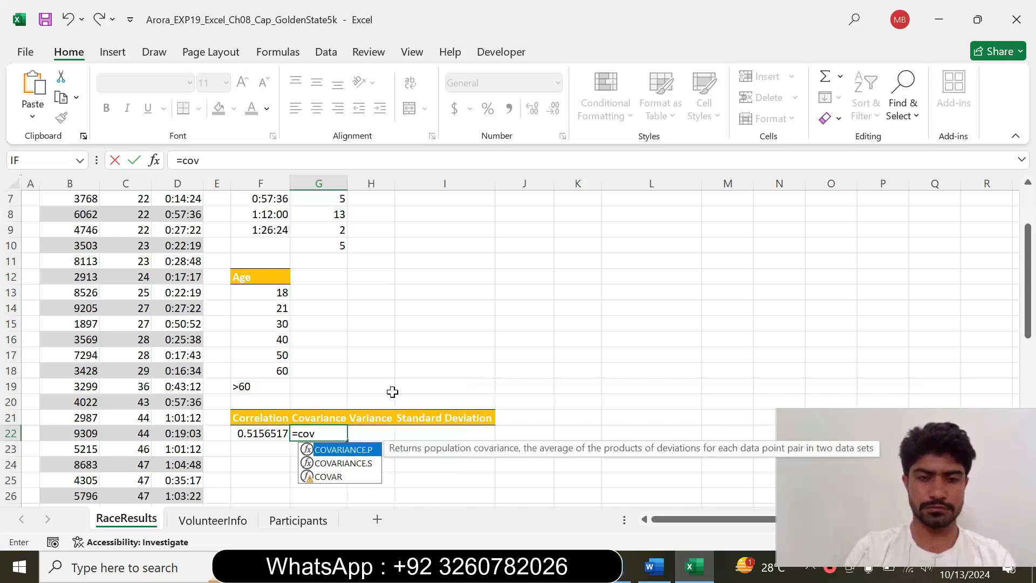
double_click(355, 468)
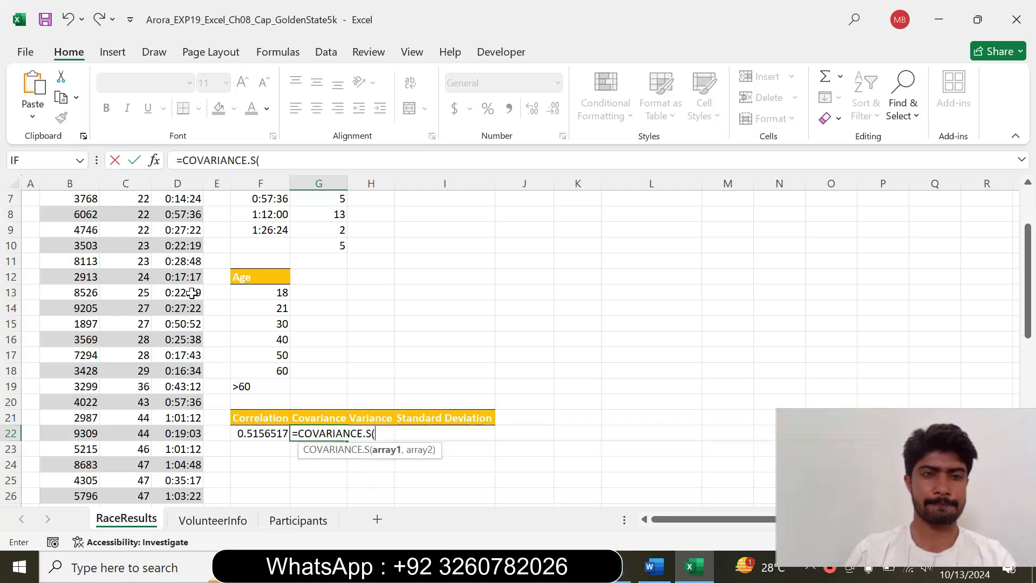
click(153, 161)
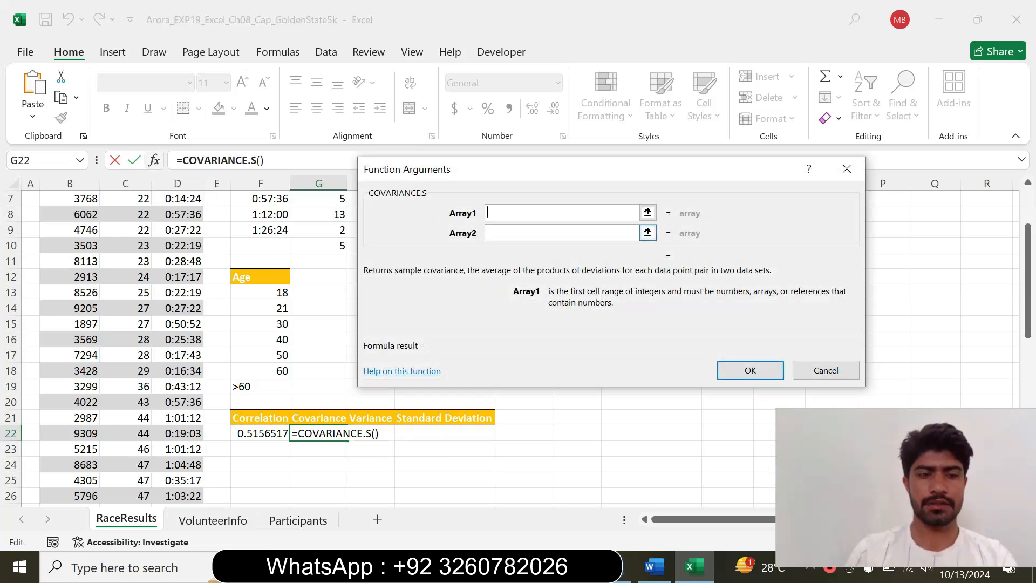
Recheck the instruction in Word, and in Excel set the first COVARIANCE.S array to the runner ages in C4:C53
click(654, 567)
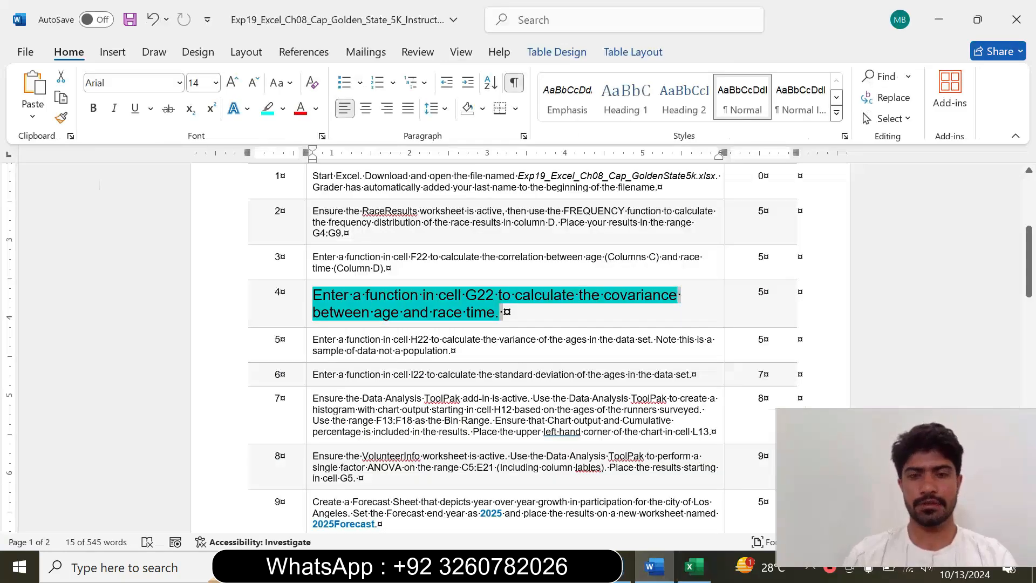
click(693, 566)
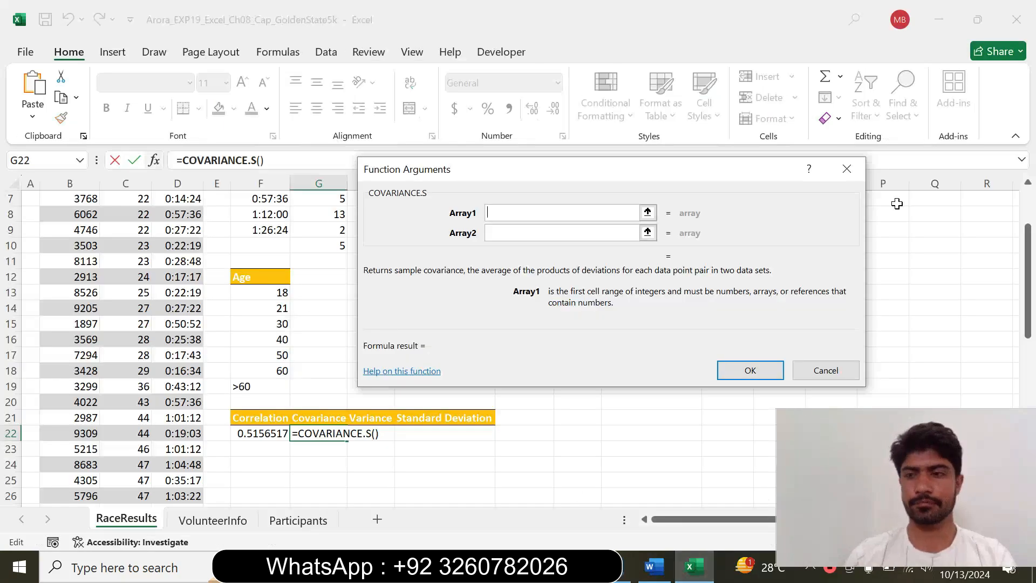
scroll(909, 230, up, 2)
click(488, 214)
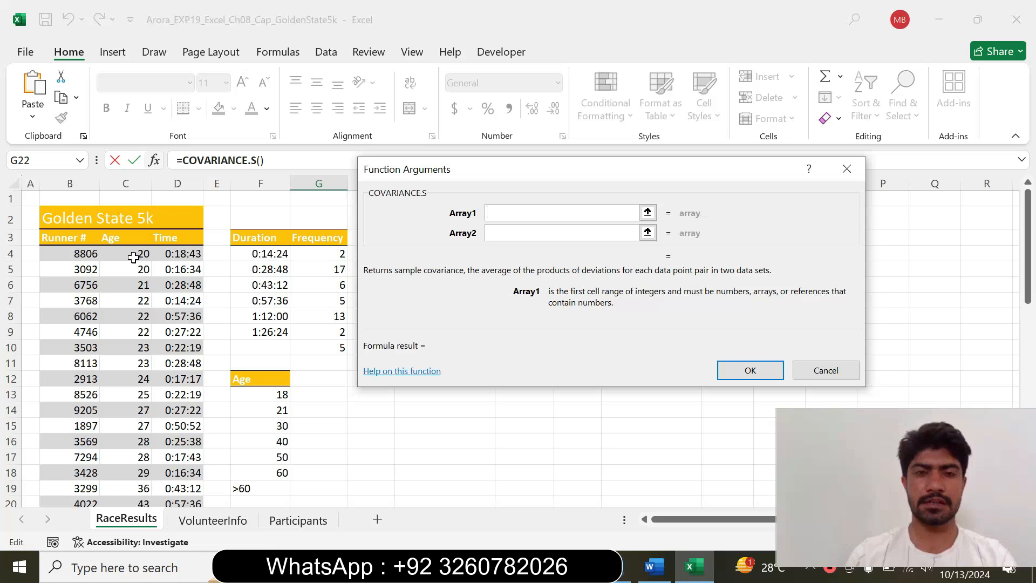
drag(133, 258, 134, 476)
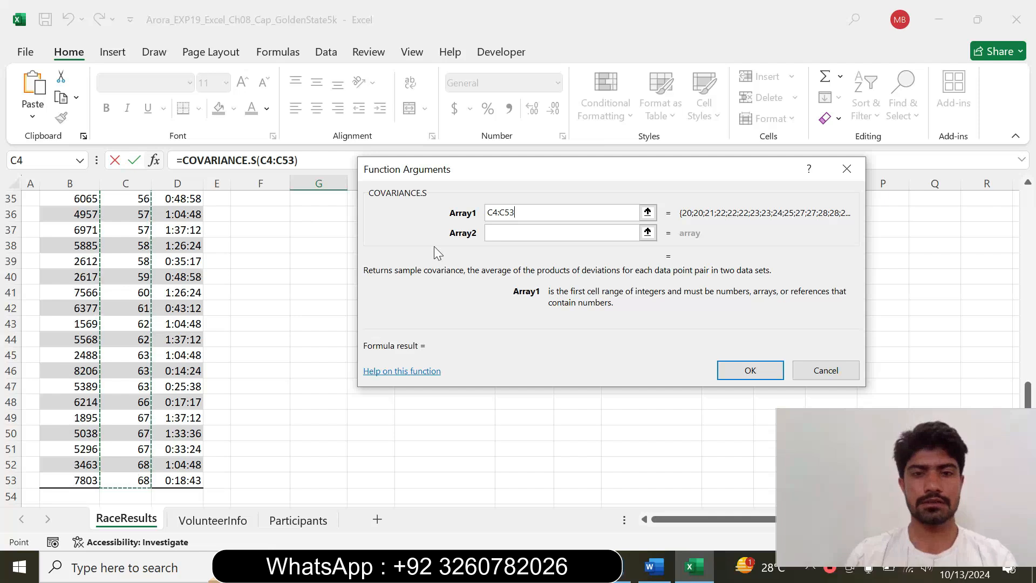
Set the second COVARIANCE.S array to the race times in D4:D53 and complete the G22 formula
click(534, 234)
drag(1028, 394, 995, 185)
drag(186, 252, 185, 485)
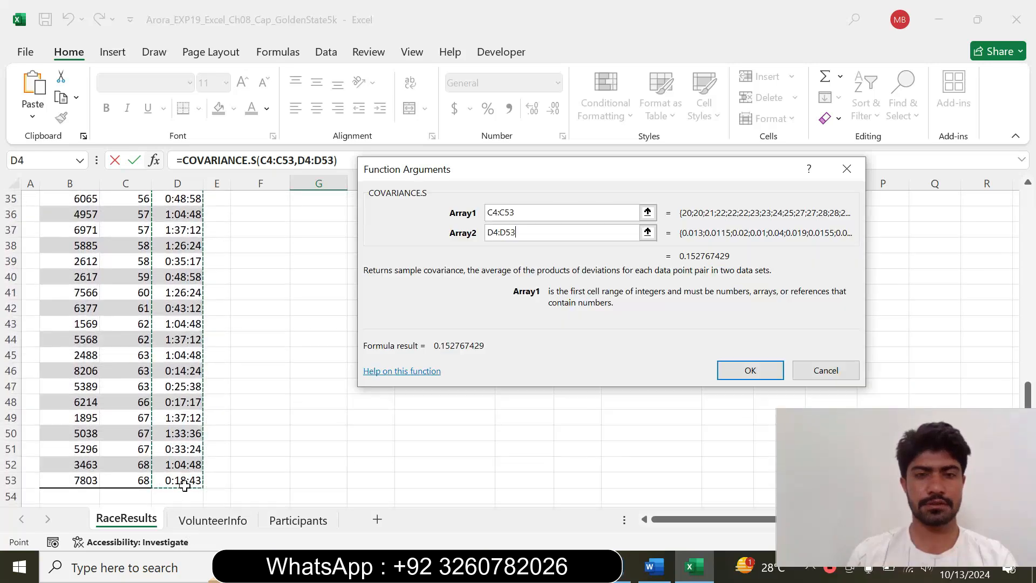
click(758, 374)
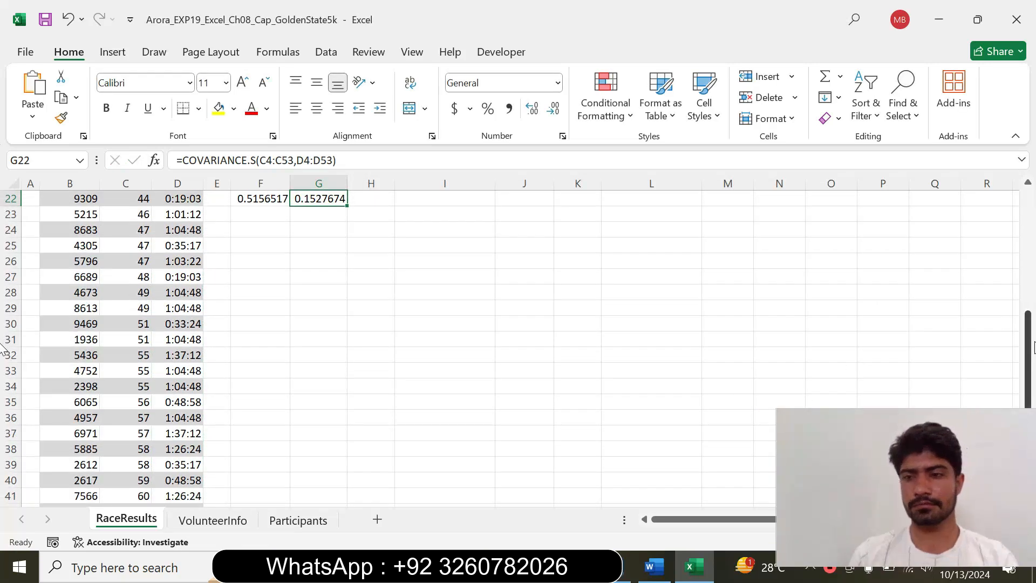
scroll(992, 340, up, 5)
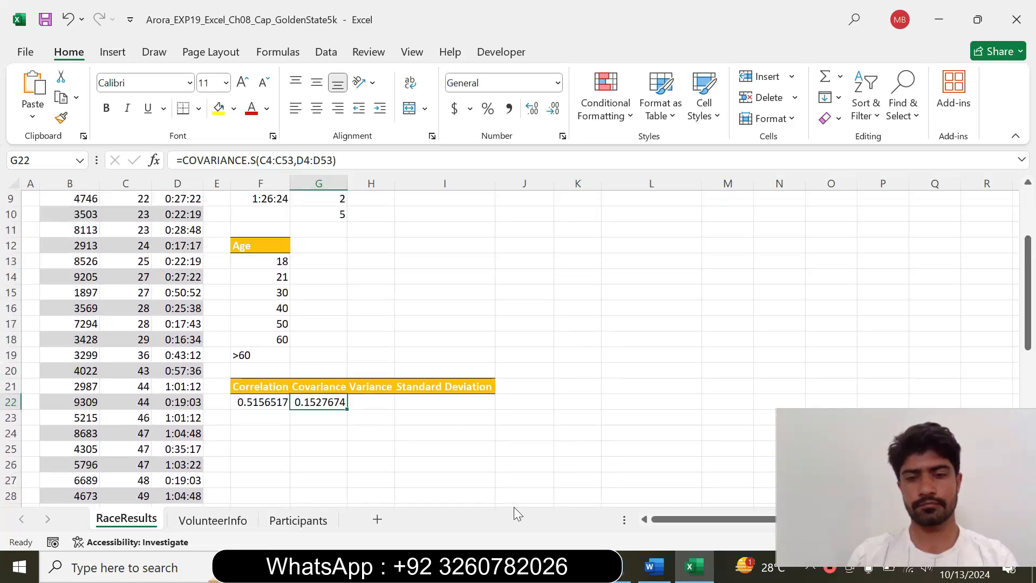
Switch to Word and reset the completed step 4 instruction to 9 pt with no highlighting
click(652, 578)
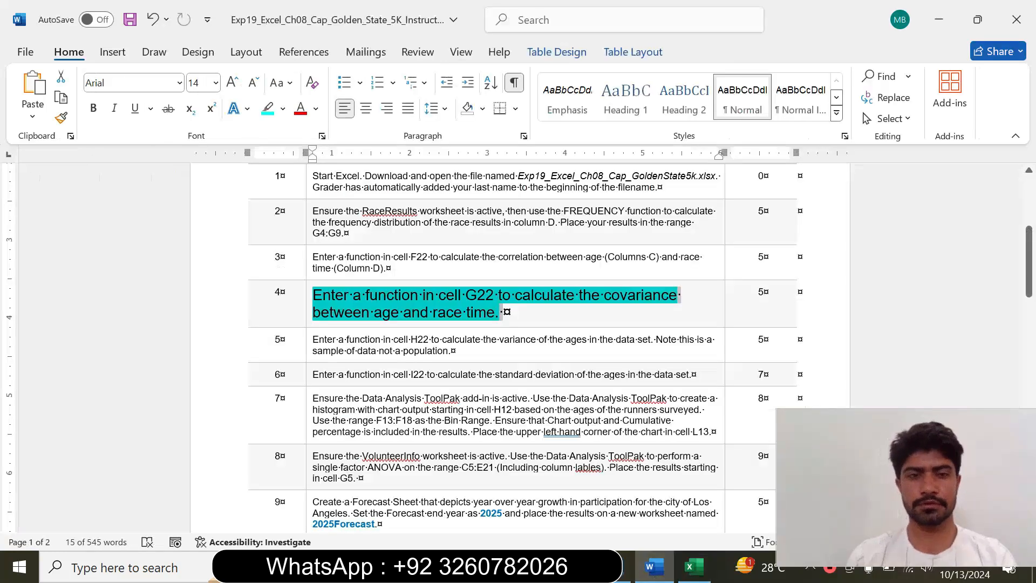
right_click(307, 314)
click(406, 261)
click(390, 303)
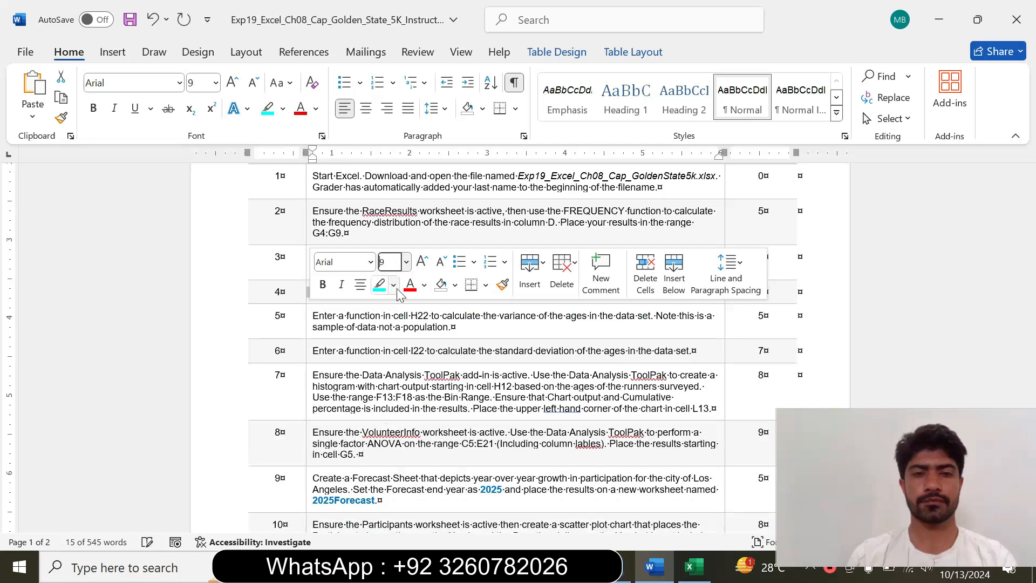
click(394, 284)
click(420, 416)
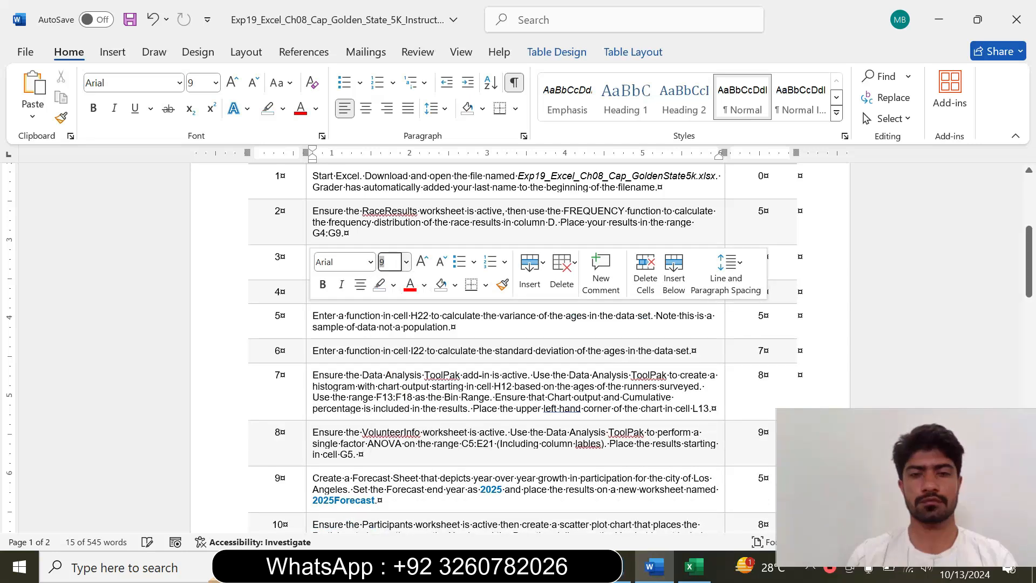
click(589, 353)
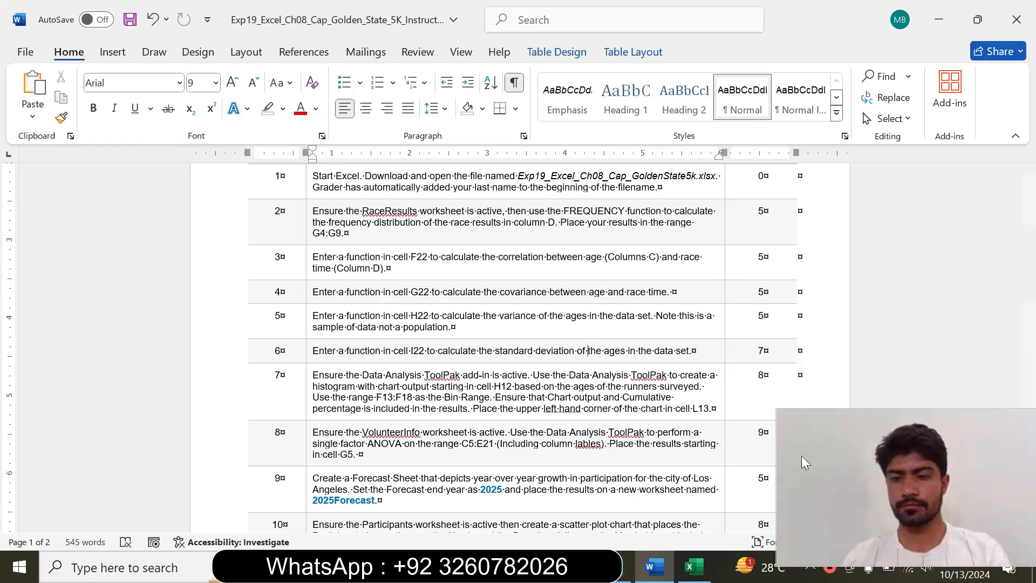
click(778, 463)
drag(778, 462, 844, 468)
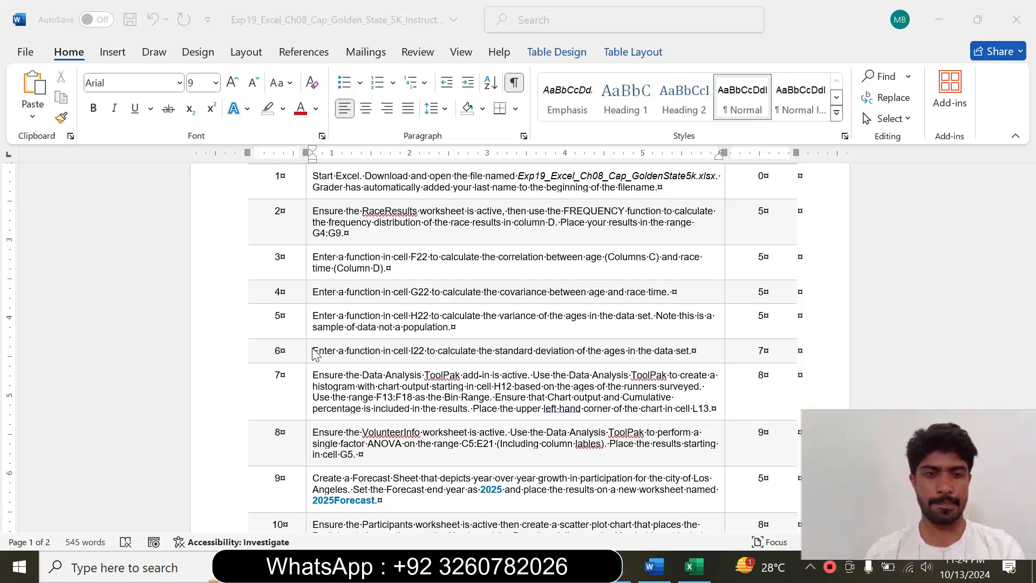
Format the step 5 instruction about the variance function at 12 pt with turquoise highlighting and read it
click(309, 326)
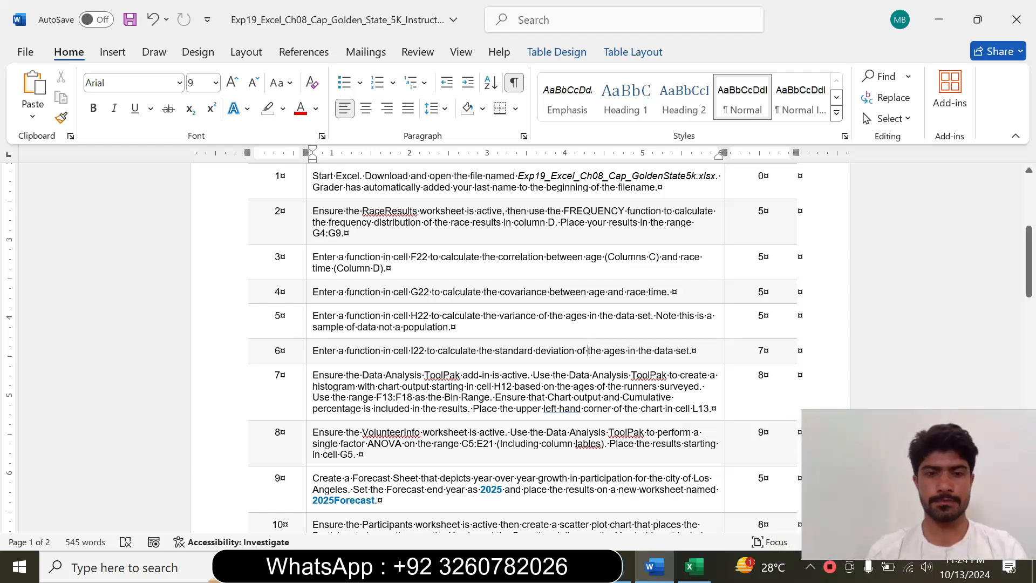
click(309, 327)
click(406, 276)
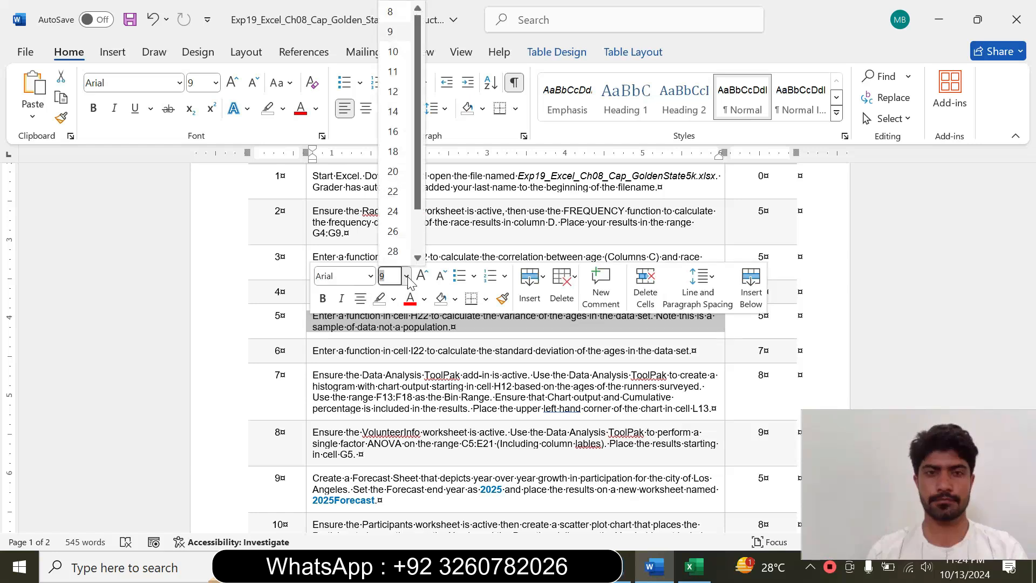
click(402, 93)
click(282, 108)
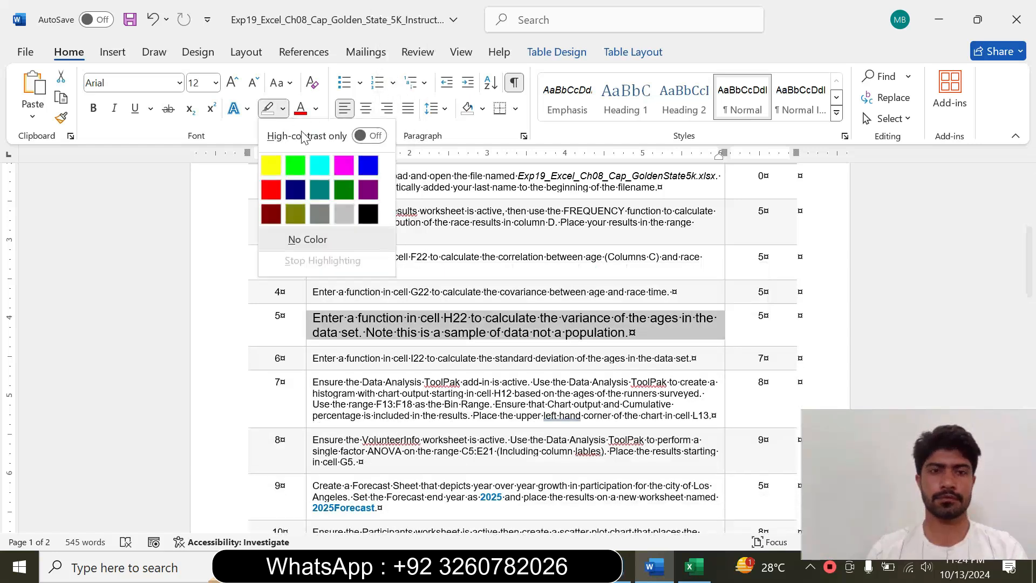
click(322, 165)
drag(314, 318, 625, 333)
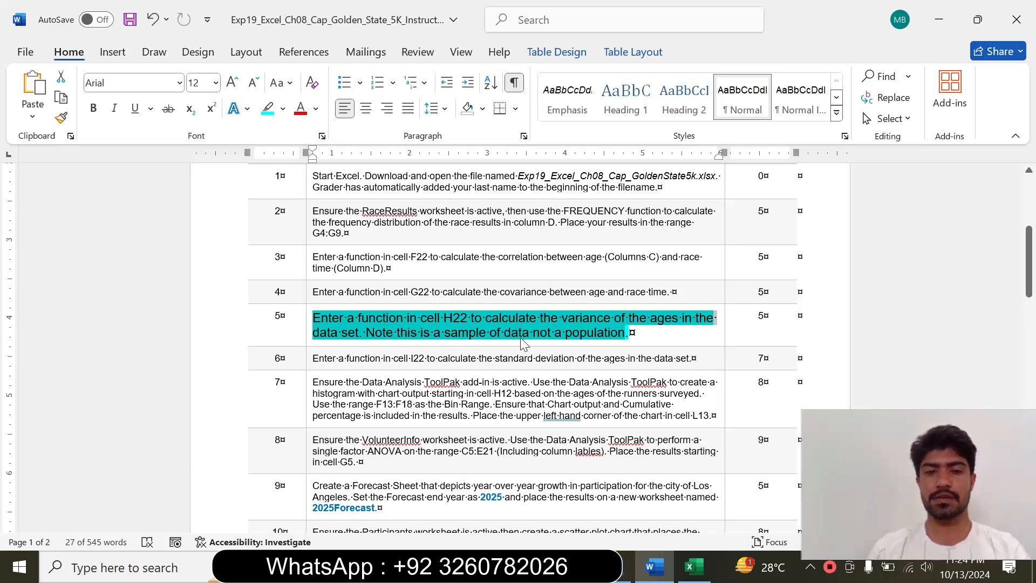
click(589, 338)
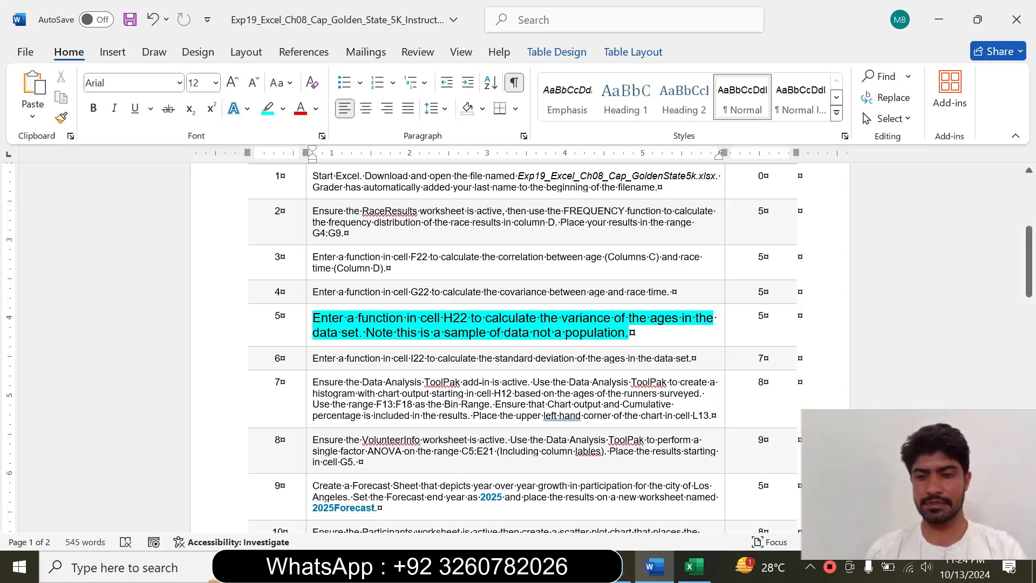
Switch to Excel, start a VAR.S function in H22 for the sample variance, and open its function arguments
click(693, 566)
click(382, 402)
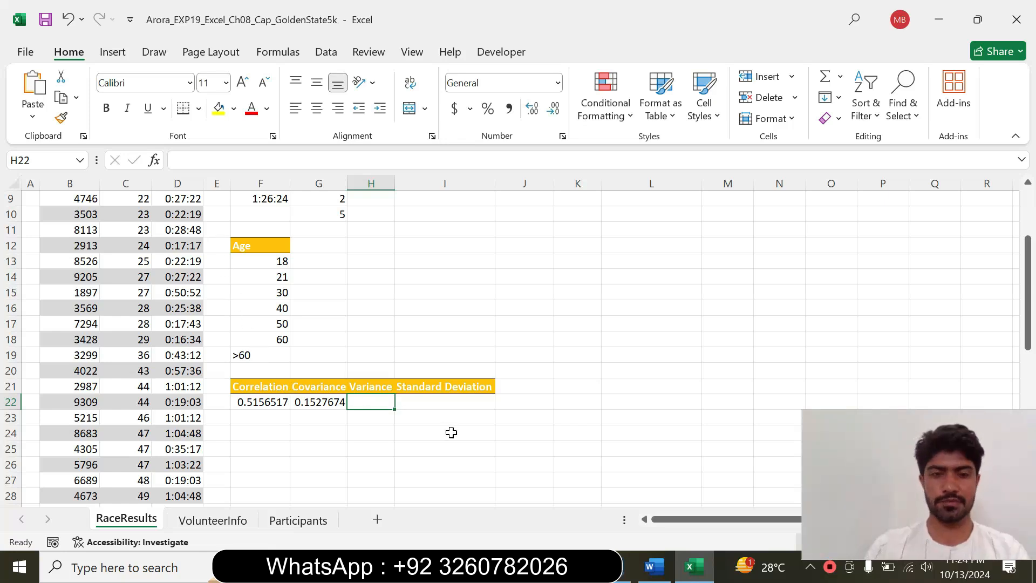
text(=)
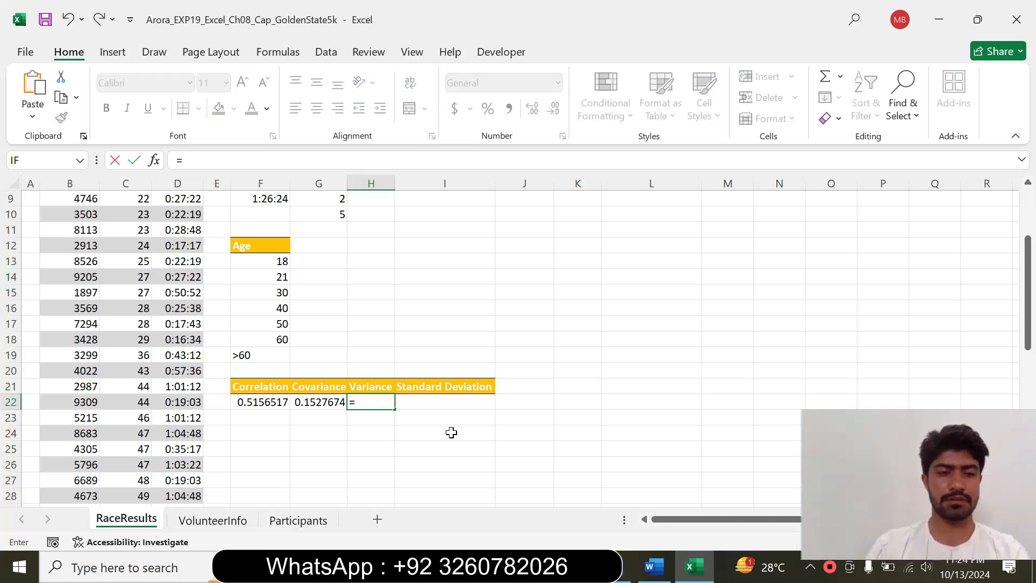
text(va)
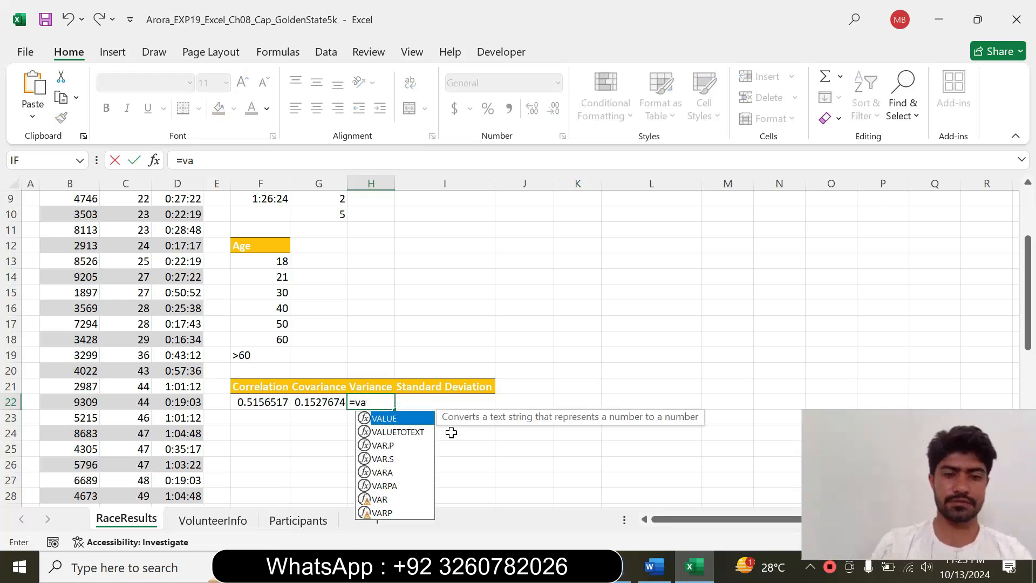
text(r)
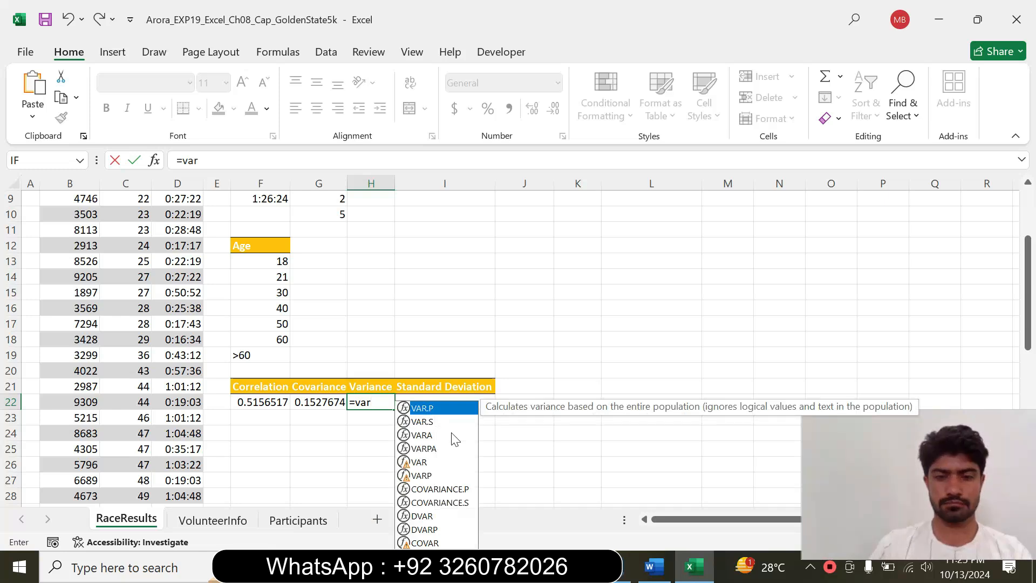
double_click(426, 422)
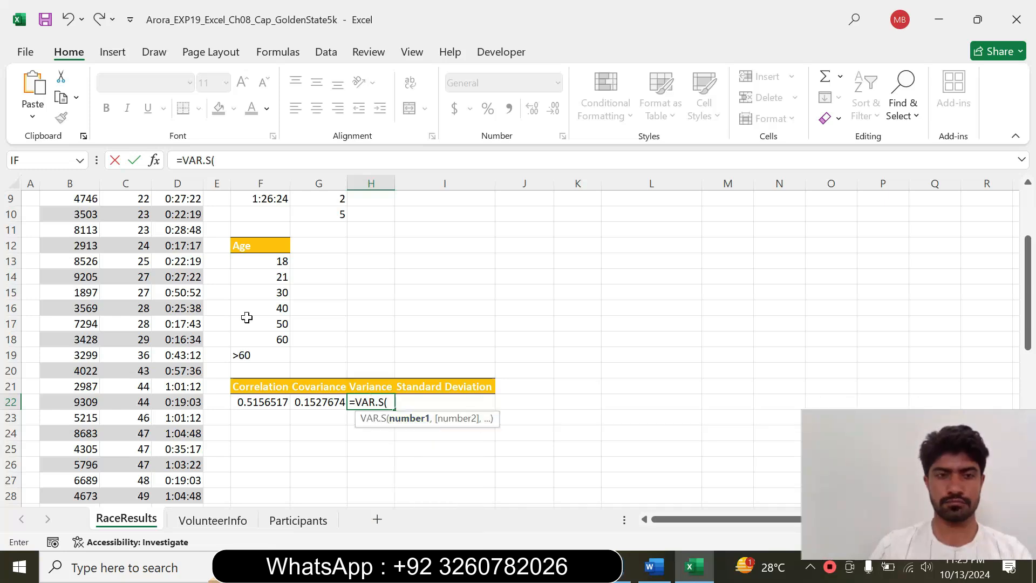
click(154, 161)
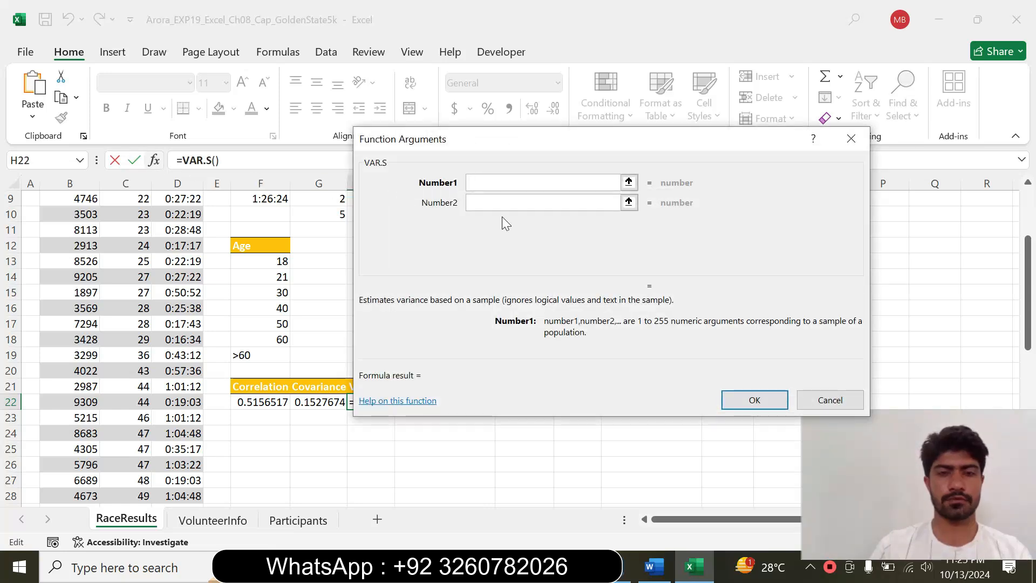
Recheck the instruction in Word, and in Excel set the first VAR.S argument to the ages in C4:C53 and complete the H22 formula
click(654, 567)
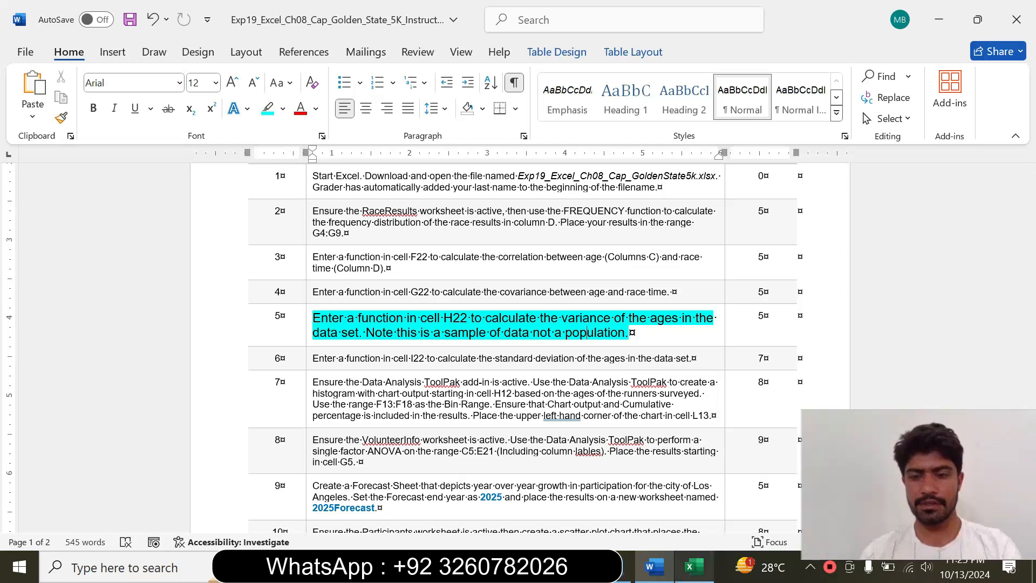
mouse_move(693, 566)
click(695, 499)
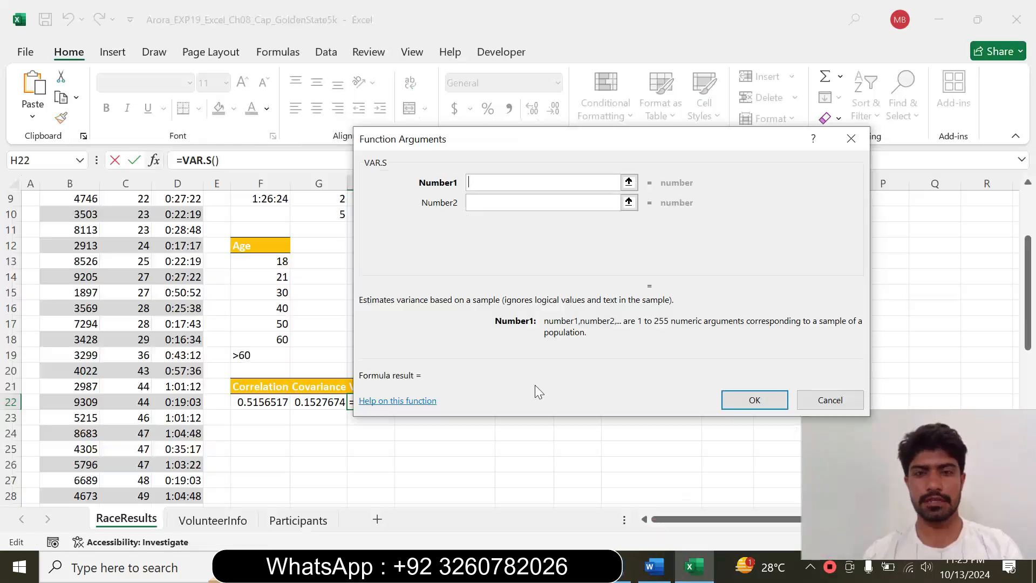
drag(1028, 284, 1003, 185)
drag(124, 254, 145, 517)
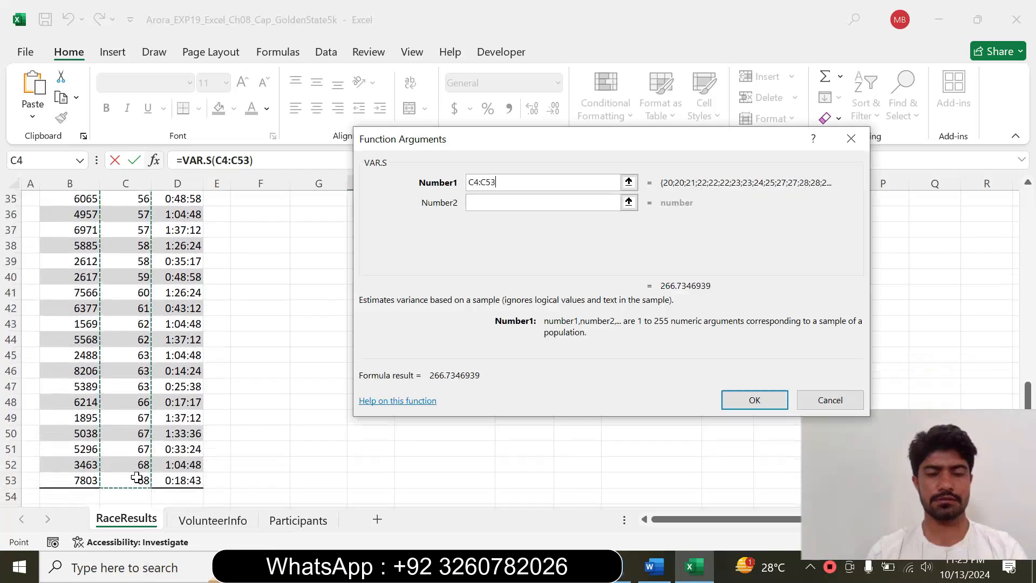
click(753, 399)
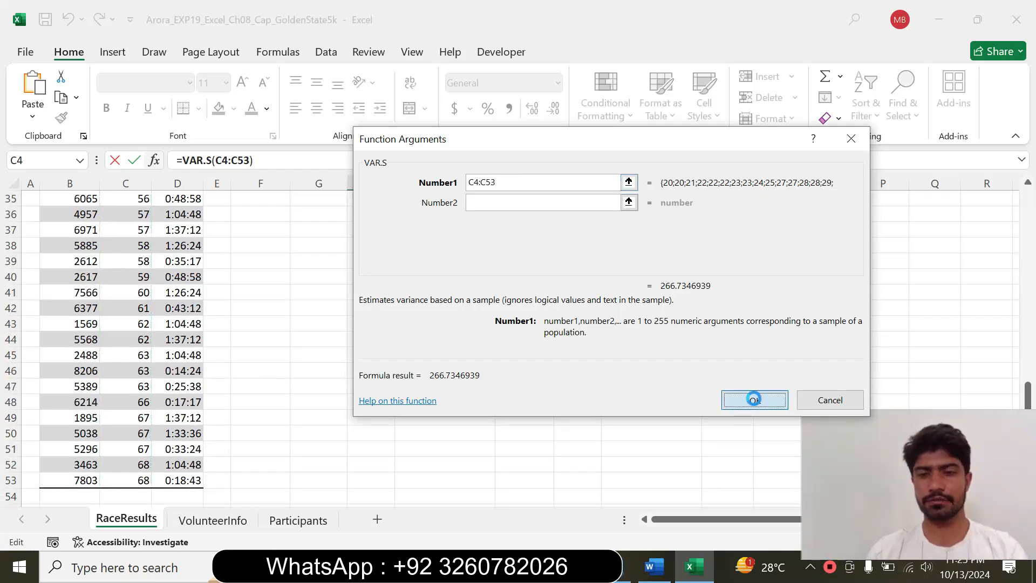
Switch to Word and reset the completed step 5 instruction to 9 pt with no highlighting
drag(1028, 351, 998, 227)
click(654, 567)
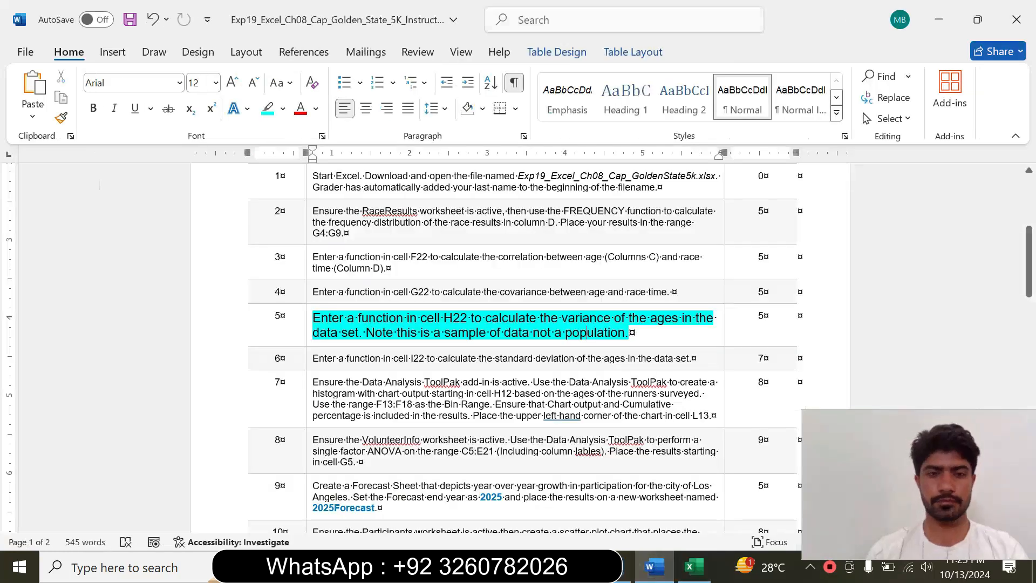
click(307, 338)
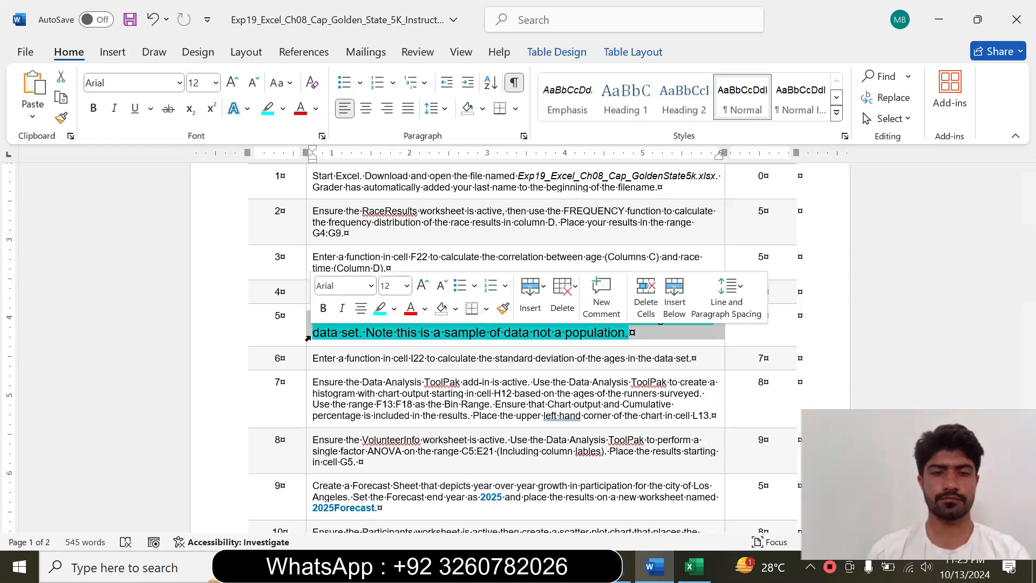
click(407, 286)
click(391, 34)
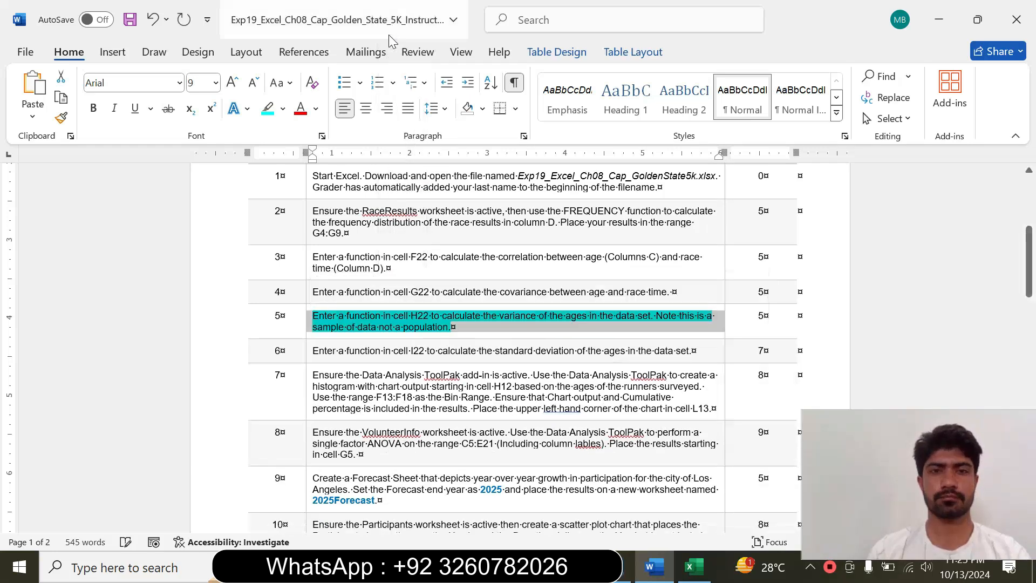
click(288, 113)
click(300, 238)
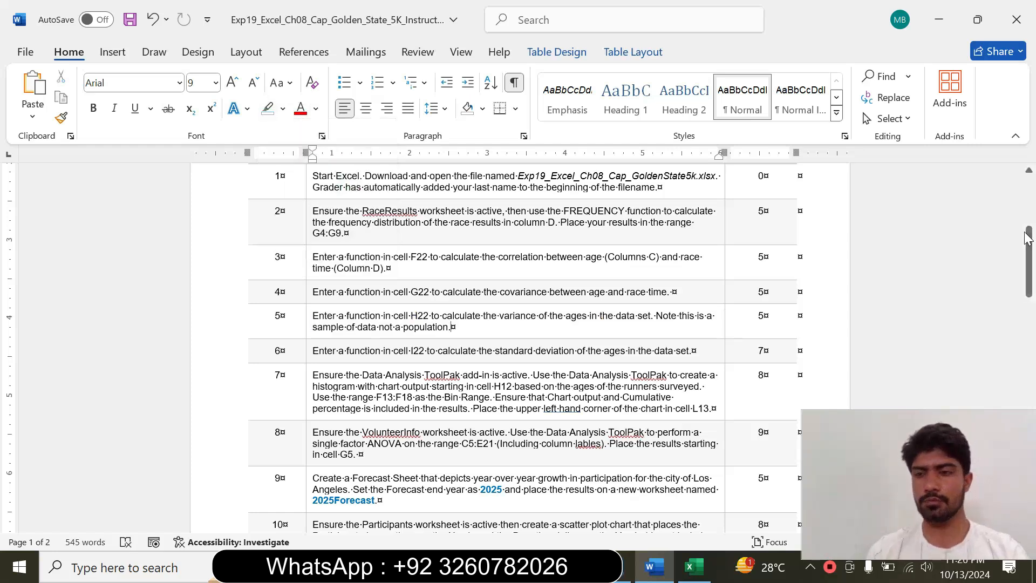
Format the step 6 instruction about the standard deviation function at 14 pt with turquoise highlighting and read it
drag(1028, 237, 1027, 250)
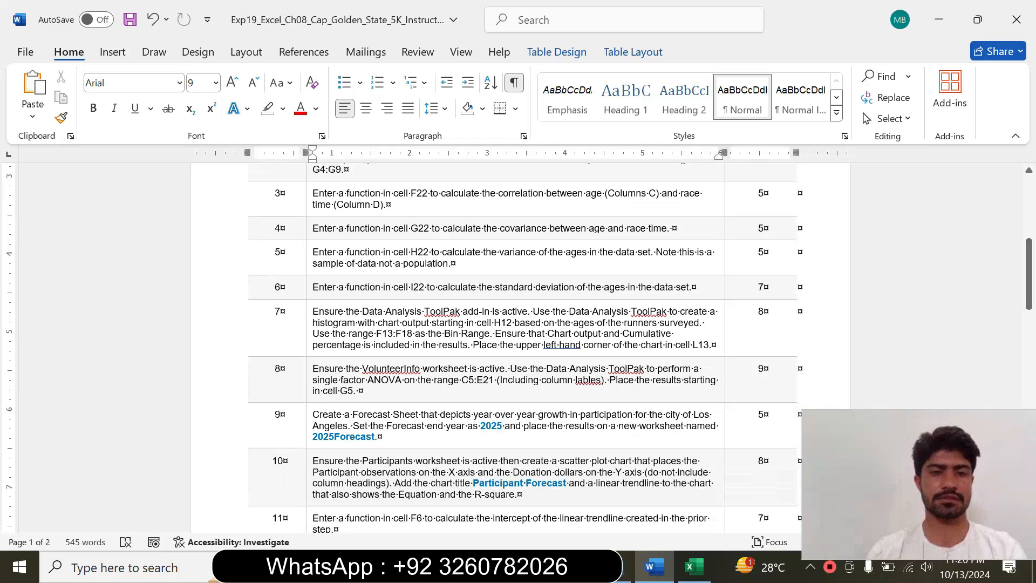
click(310, 294)
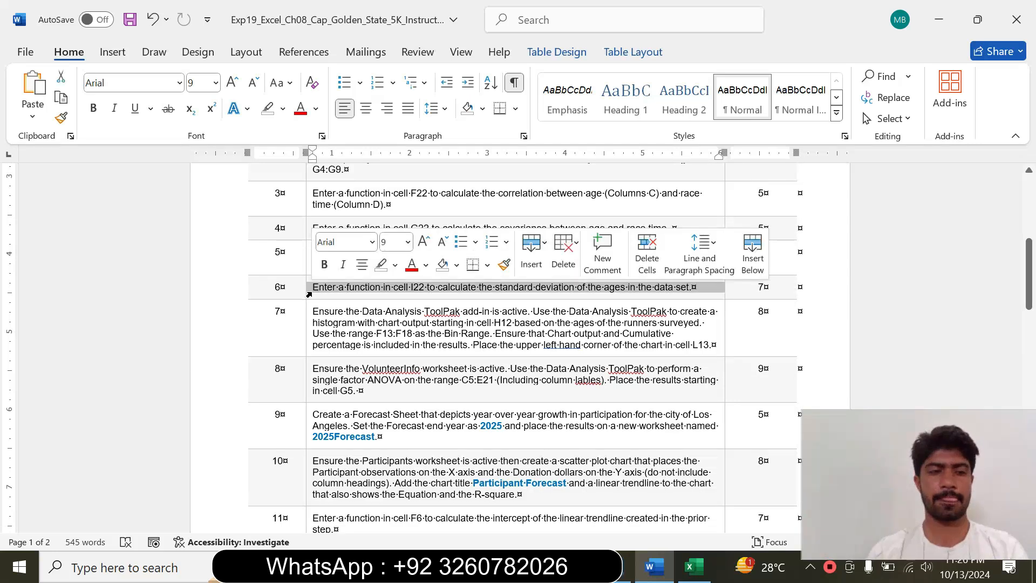
click(407, 241)
click(393, 357)
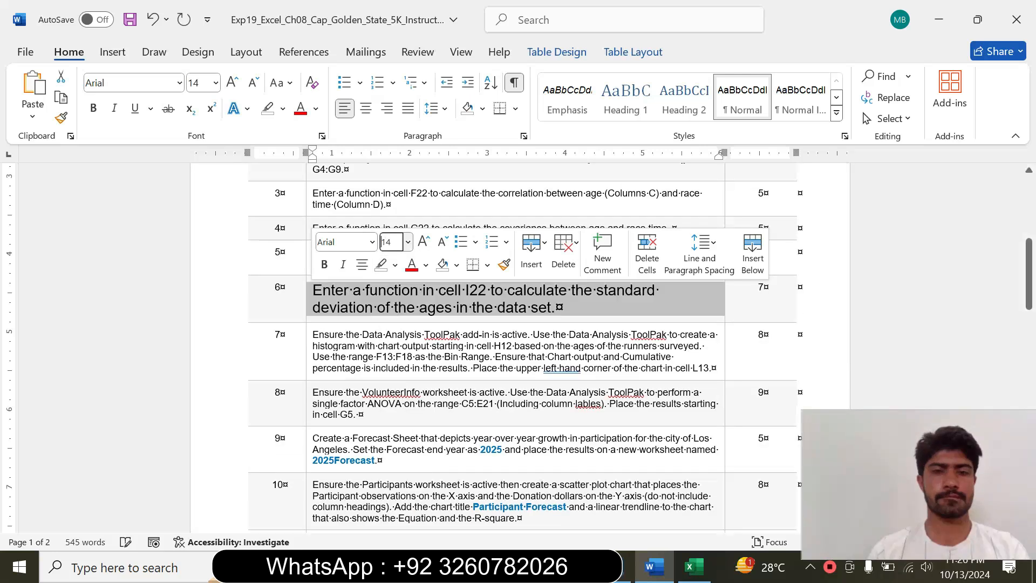
click(396, 268)
click(435, 319)
click(354, 307)
drag(314, 290, 566, 319)
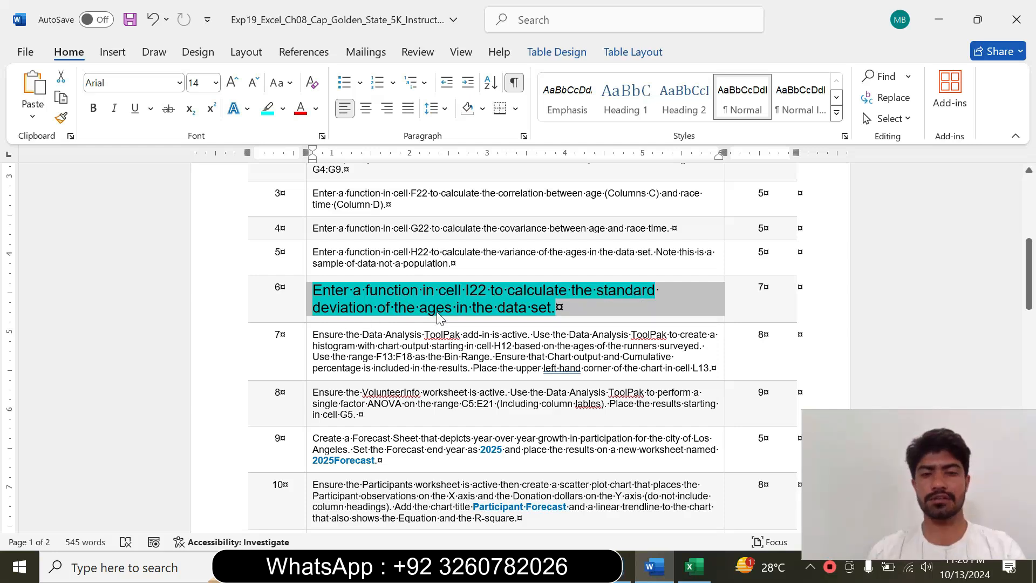
click(566, 314)
drag(378, 291, 465, 292)
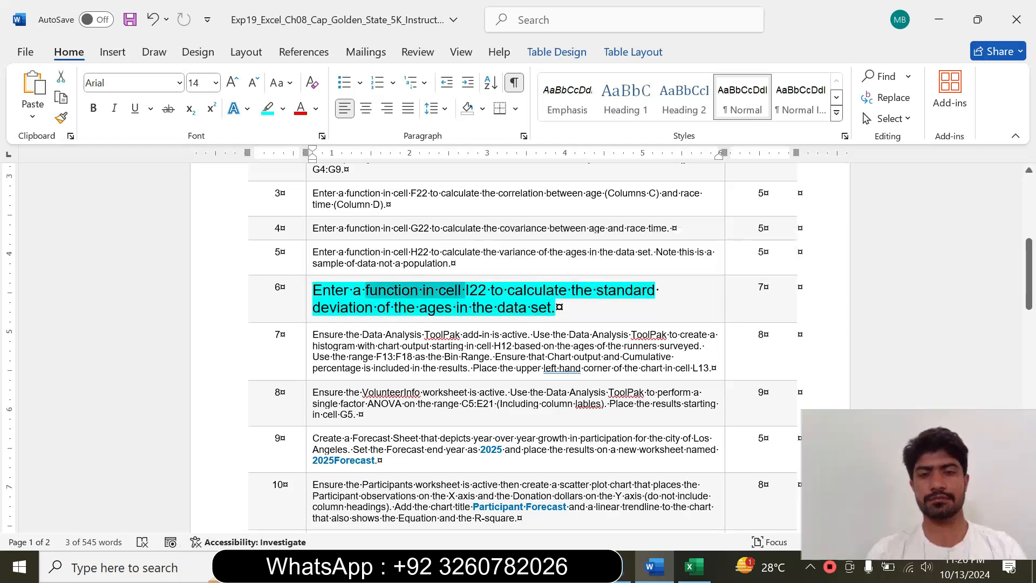
Switch to Excel, start a STDEV.S function in I22 for the sample standard deviation, and open its function arguments
click(693, 567)
drag(1028, 254, 1029, 351)
click(440, 266)
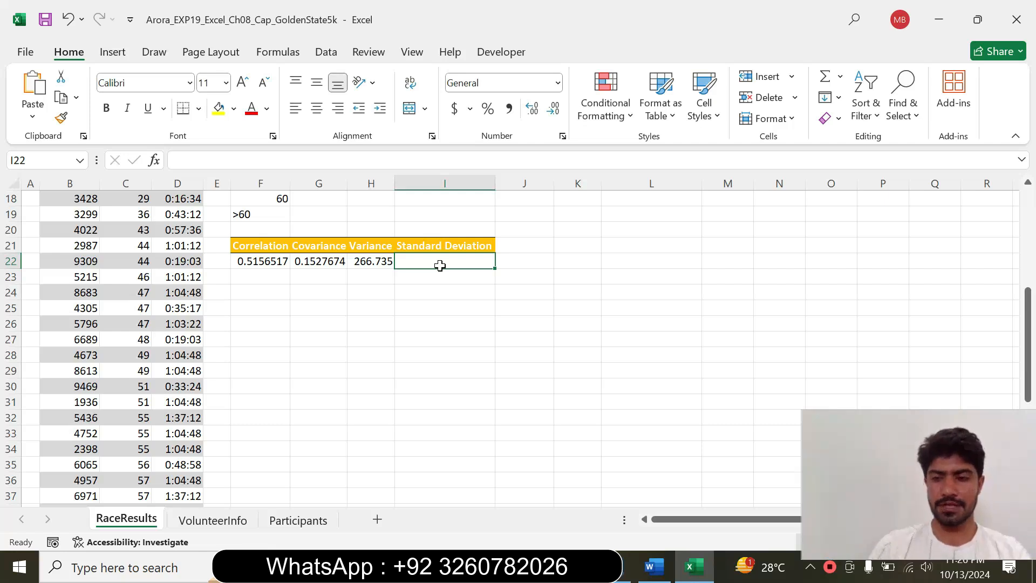
text(=s)
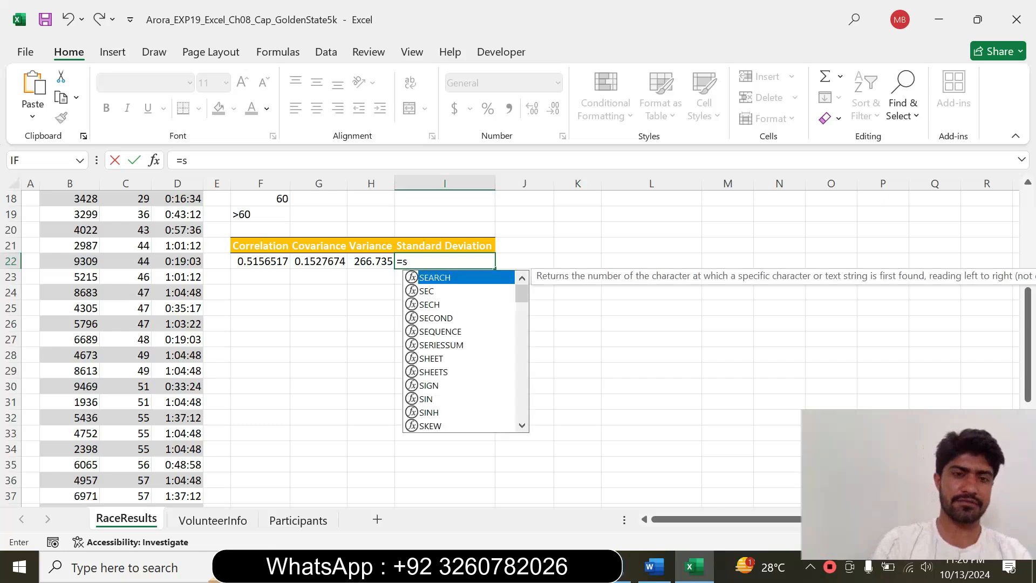
text(td)
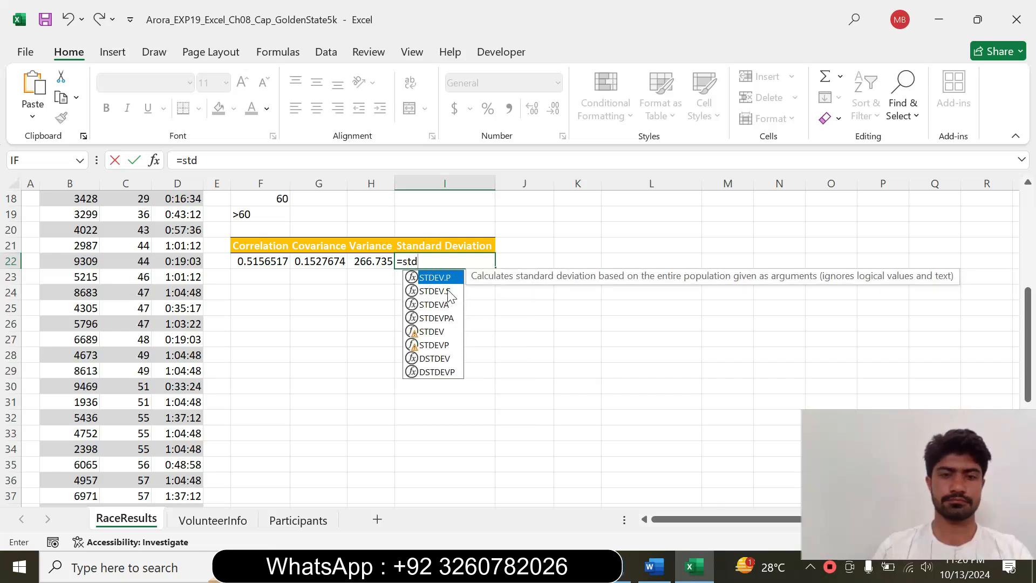
double_click(435, 291)
click(155, 161)
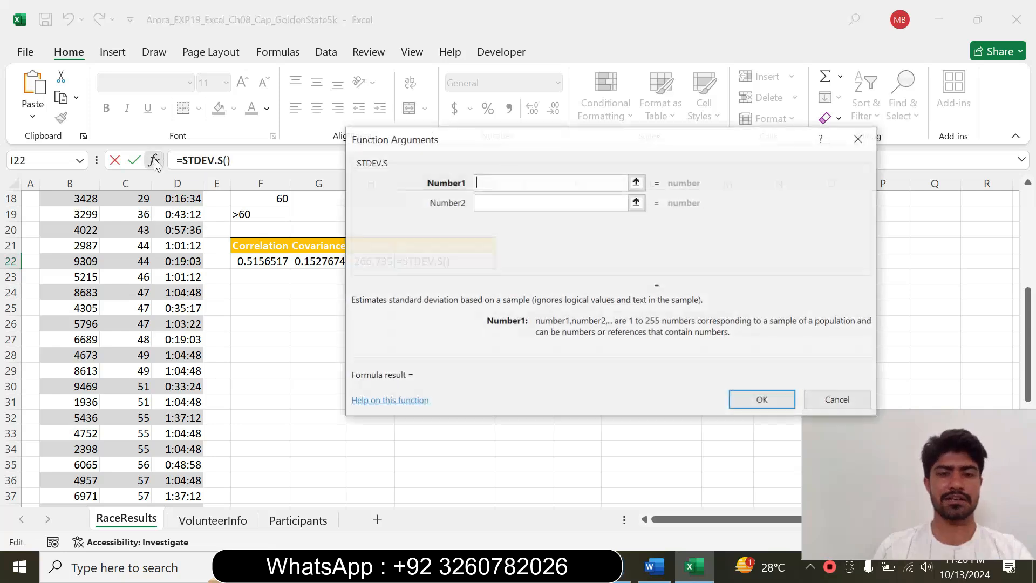
Recheck the instruction in Word, and in Excel set the first STDEV.S argument to the ages in C4:C53 and complete the I22 formula
click(654, 567)
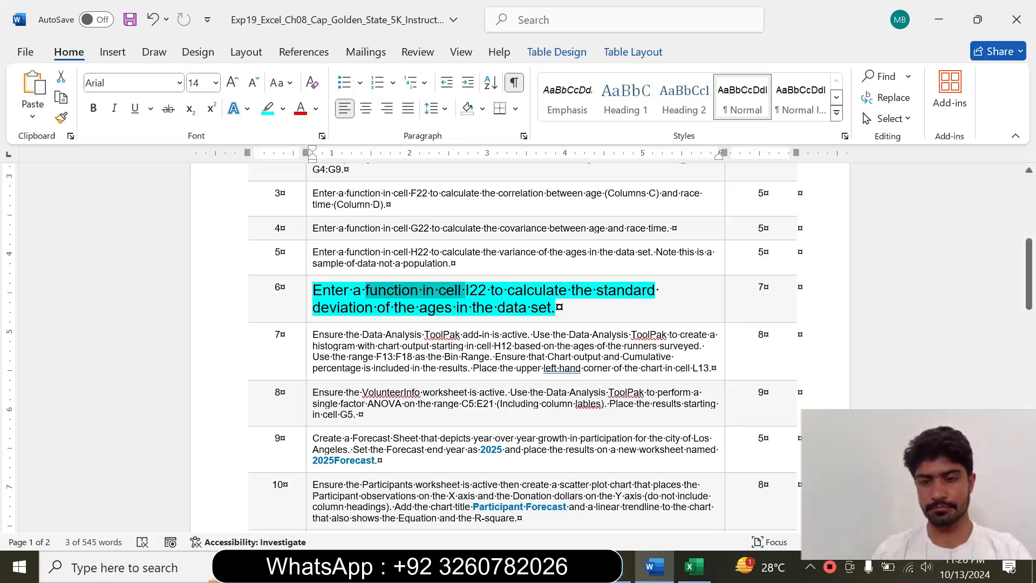
click(697, 572)
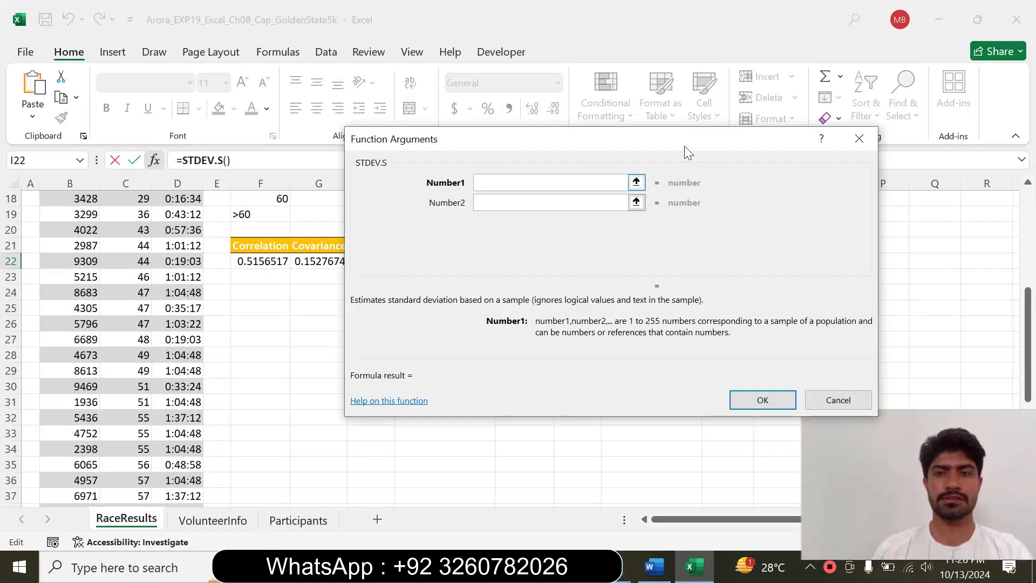
drag(622, 141, 625, 157)
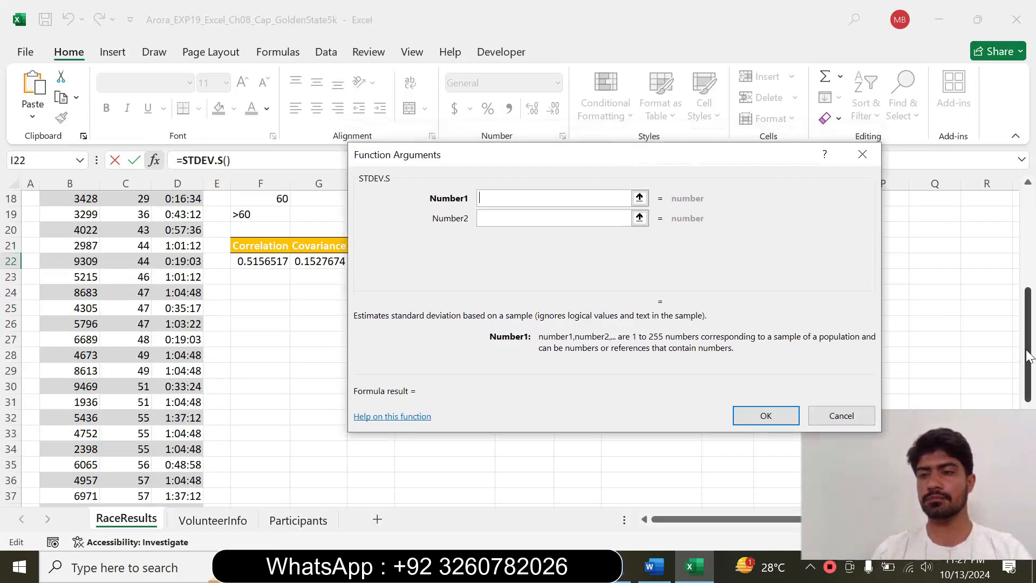
drag(1027, 353, 995, 197)
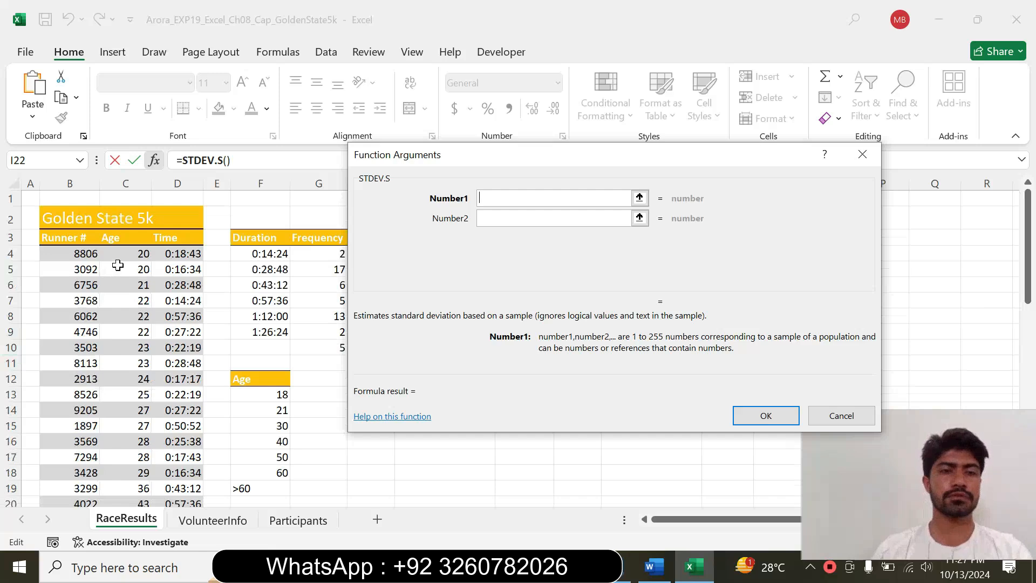
drag(125, 253, 139, 466)
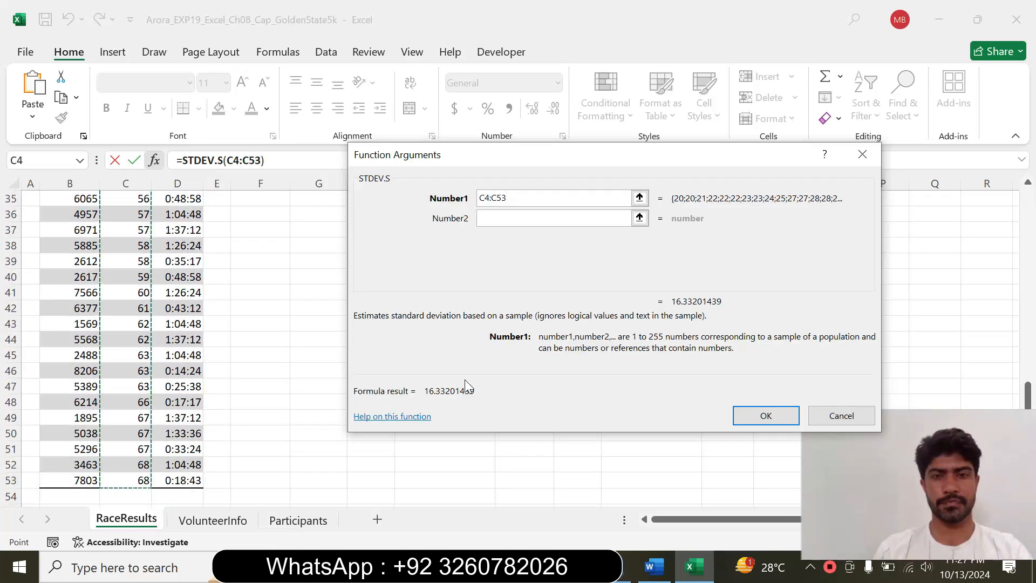
click(774, 419)
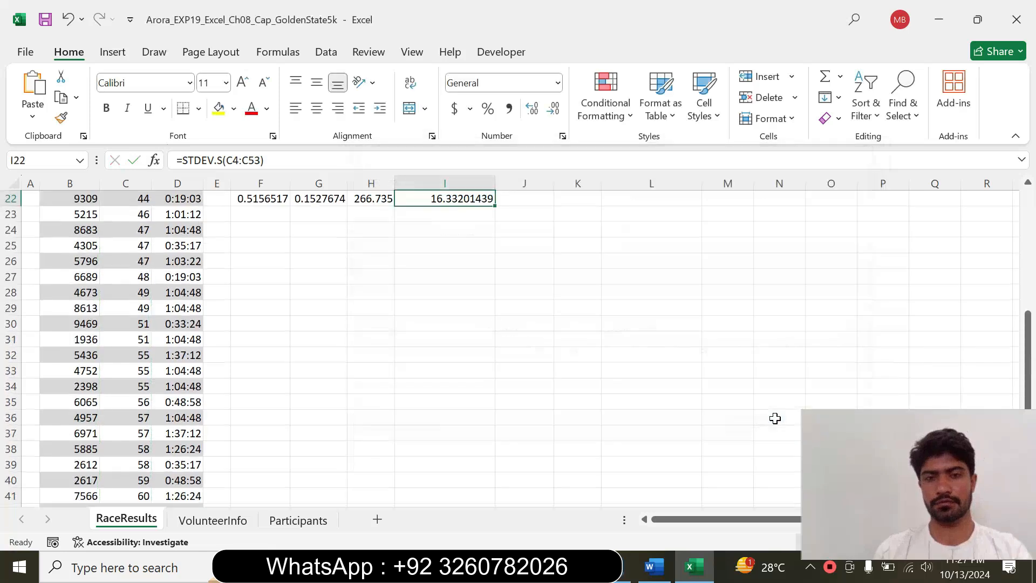
drag(1028, 349, 1028, 195)
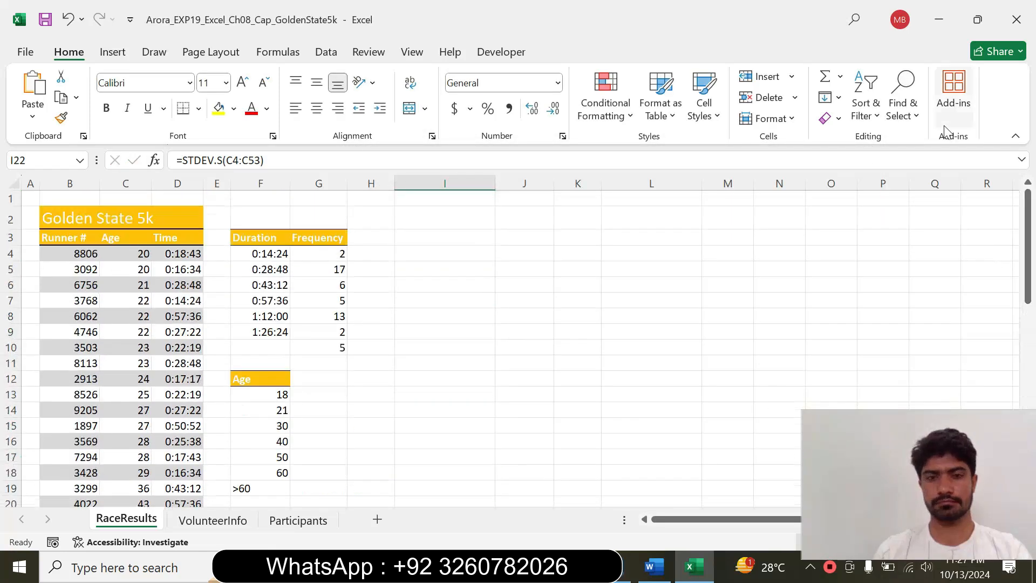
Switch to Word and reset the completed step 6 instruction to 9 pt with no highlighting
click(654, 567)
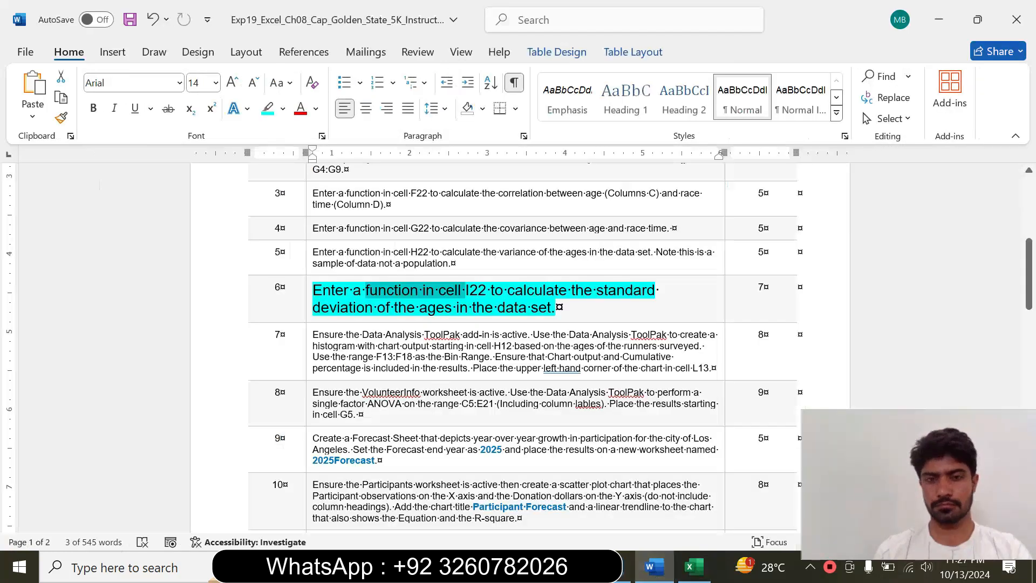
click(306, 310)
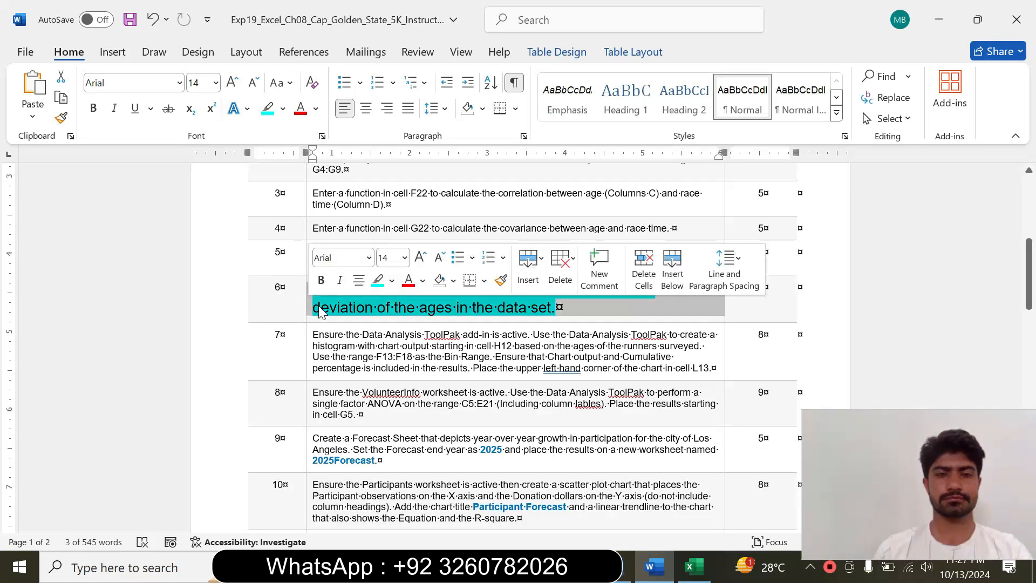
click(405, 257)
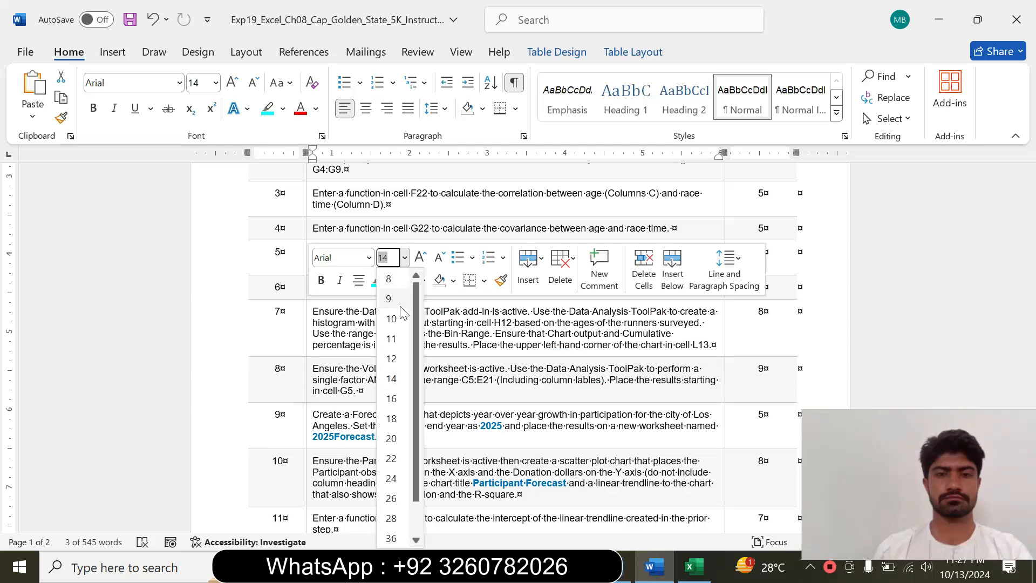
click(388, 299)
click(392, 280)
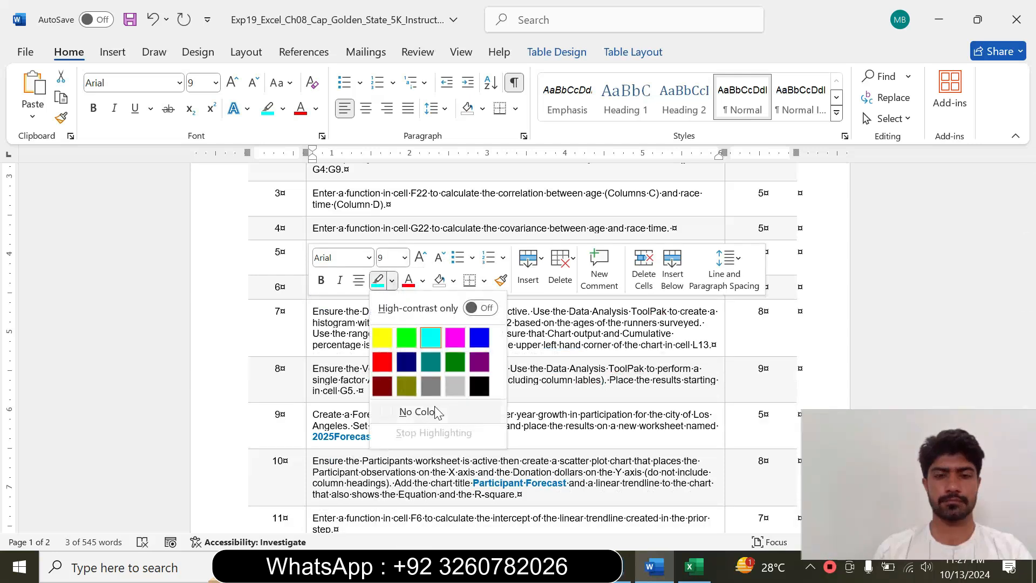
click(435, 411)
click(452, 357)
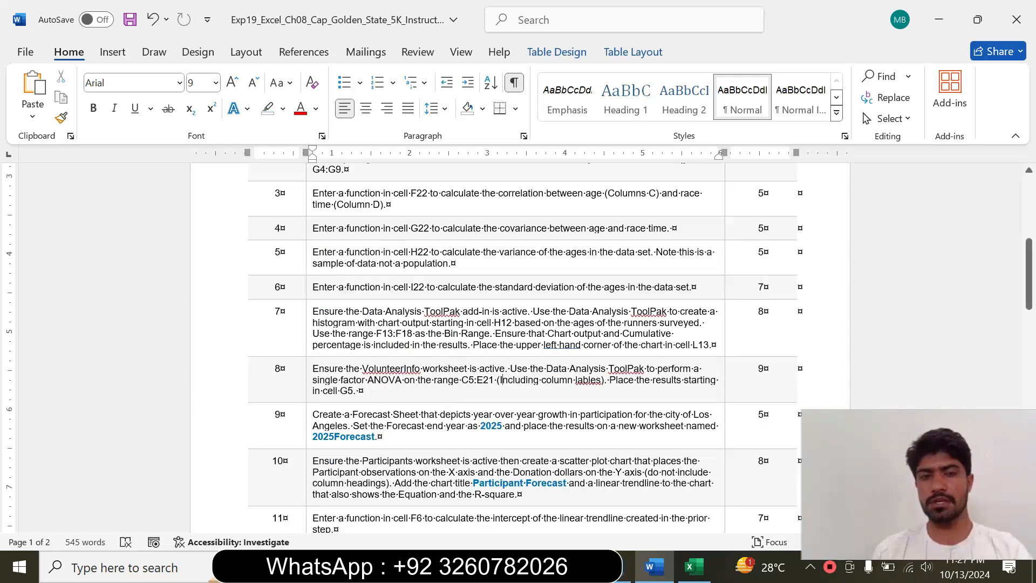
Format the step 7 instruction about the Data Analysis ToolPak histogram at 14 pt with turquoise highlighting and read it
click(308, 345)
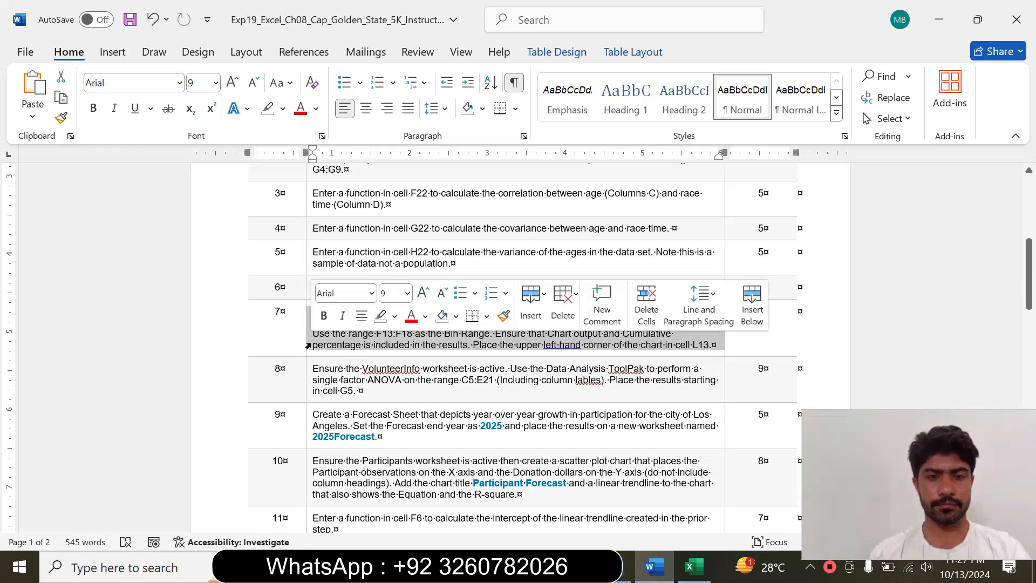
click(407, 293)
click(395, 111)
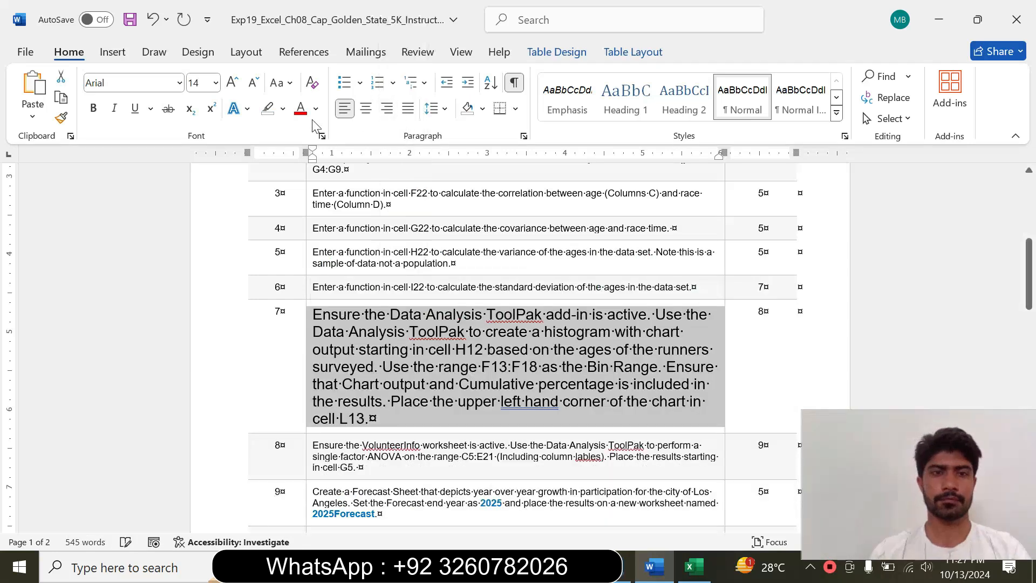
click(283, 108)
click(321, 162)
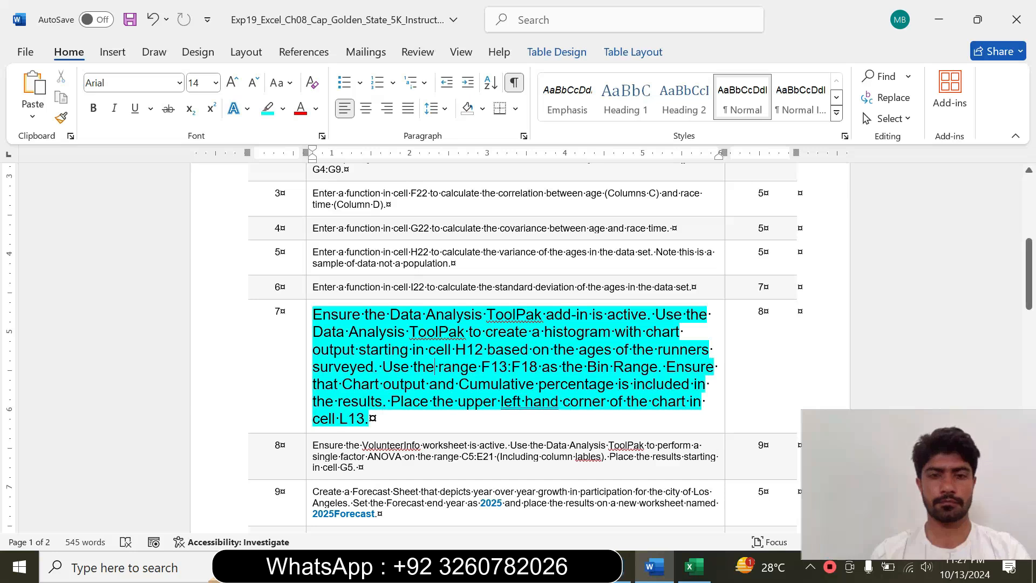
drag(1030, 270, 1030, 279)
mouse_move(314, 270)
mouse_down()
mouse_move(408, 287)
mouse_move(392, 305)
mouse_move(457, 305)
mouse_move(508, 322)
mouse_move(481, 322)
mouse_move(512, 322)
mouse_move(377, 410)
mouse_move(377, 375)
mouse_move(322, 276)
mouse_up()
click(387, 357)
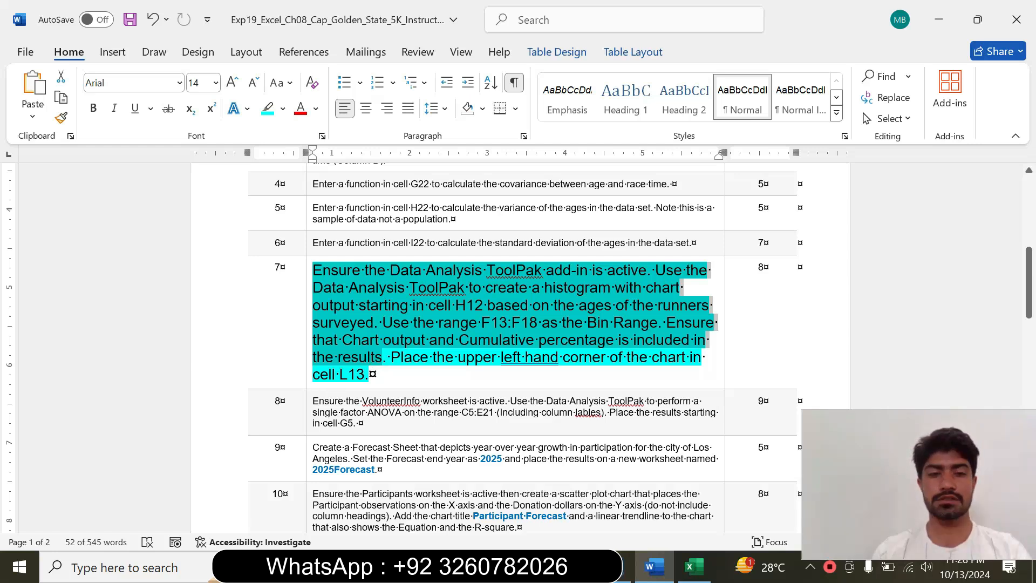
click(403, 305)
drag(313, 270, 517, 269)
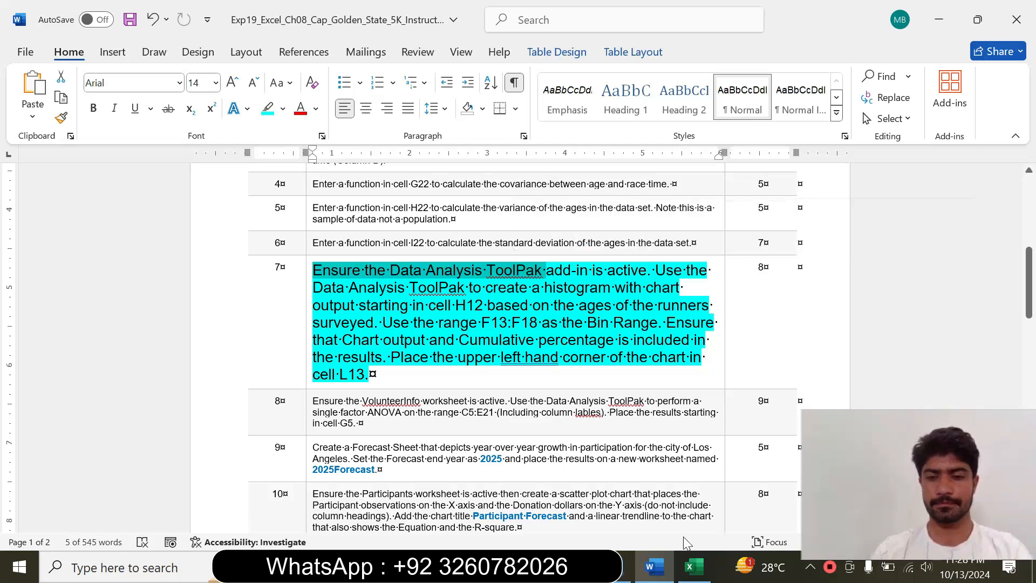
Switch to Excel and open the Data Analysis ToolPak's Histogram tool, rechecking the step 7 instruction in Word along the way
click(689, 576)
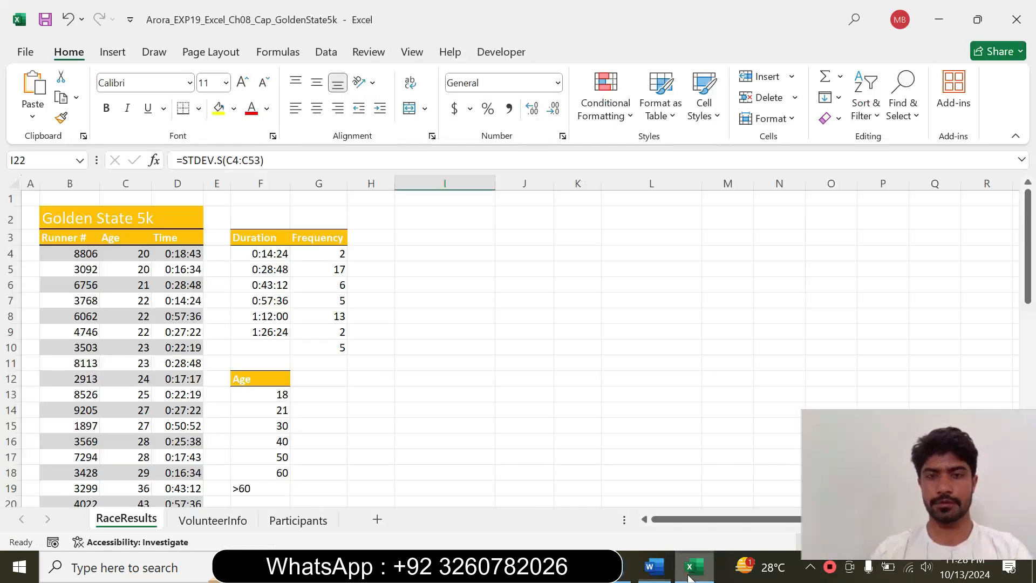
click(322, 56)
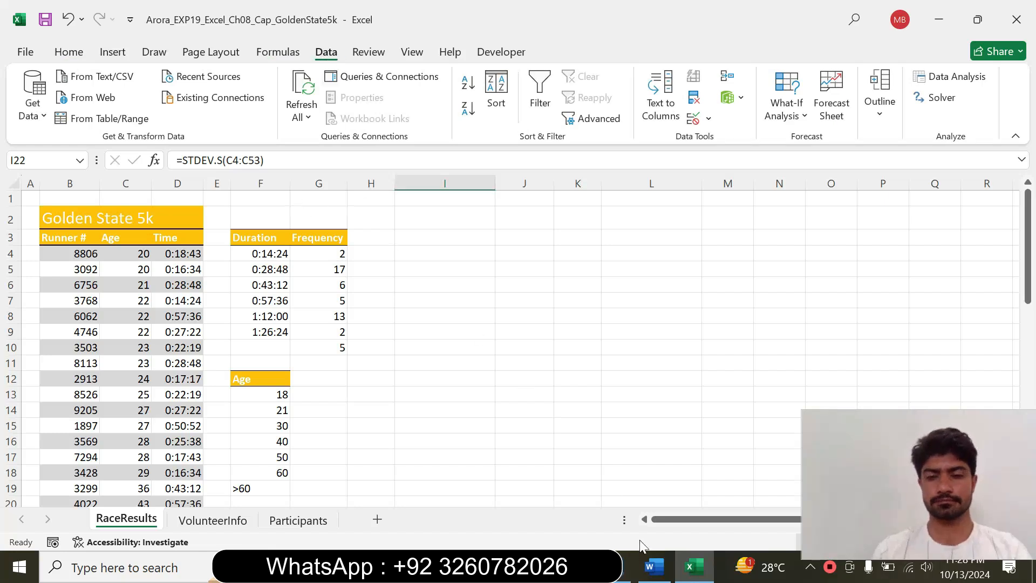
click(653, 566)
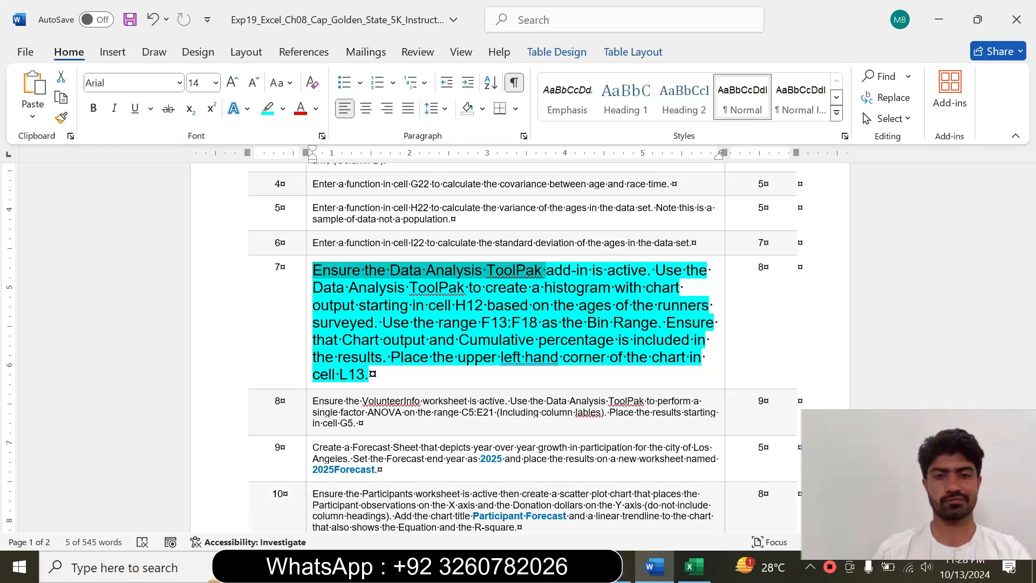
click(694, 566)
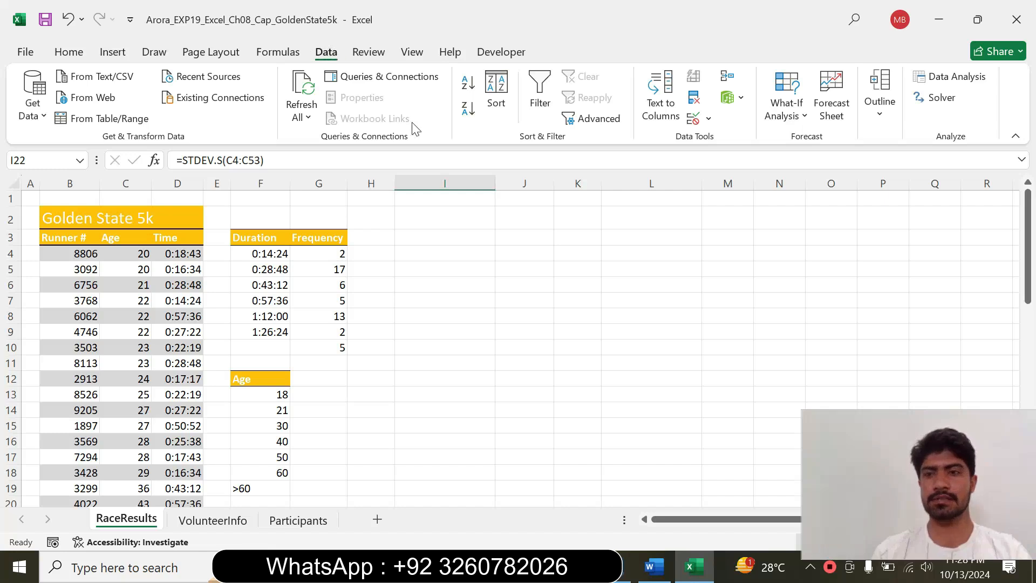
click(966, 85)
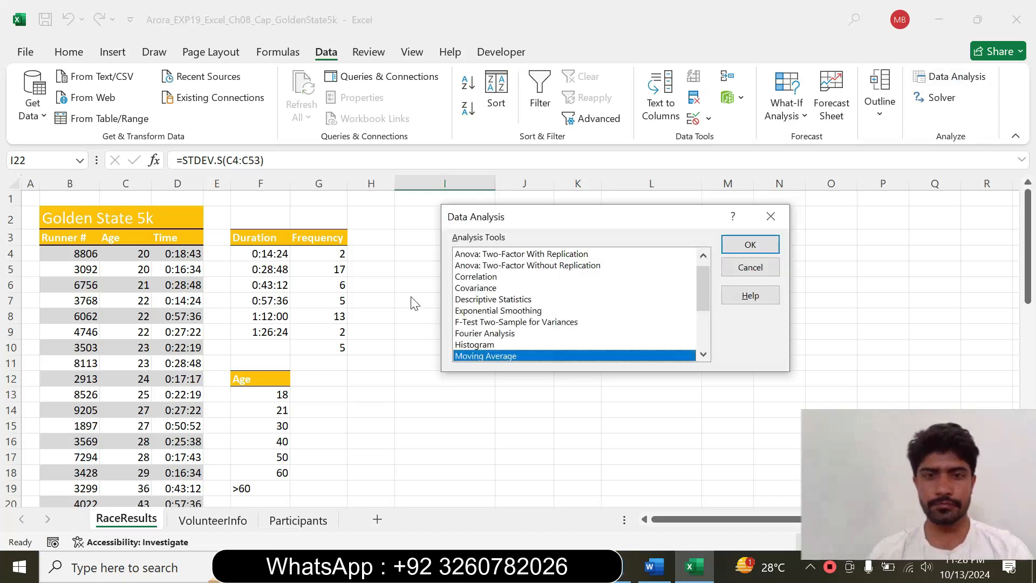
click(654, 567)
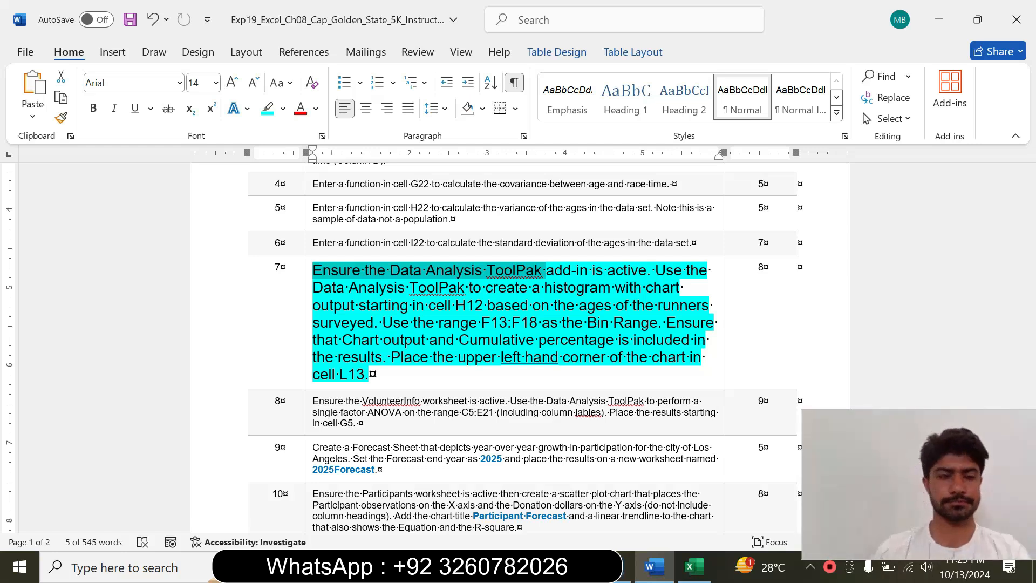
click(694, 567)
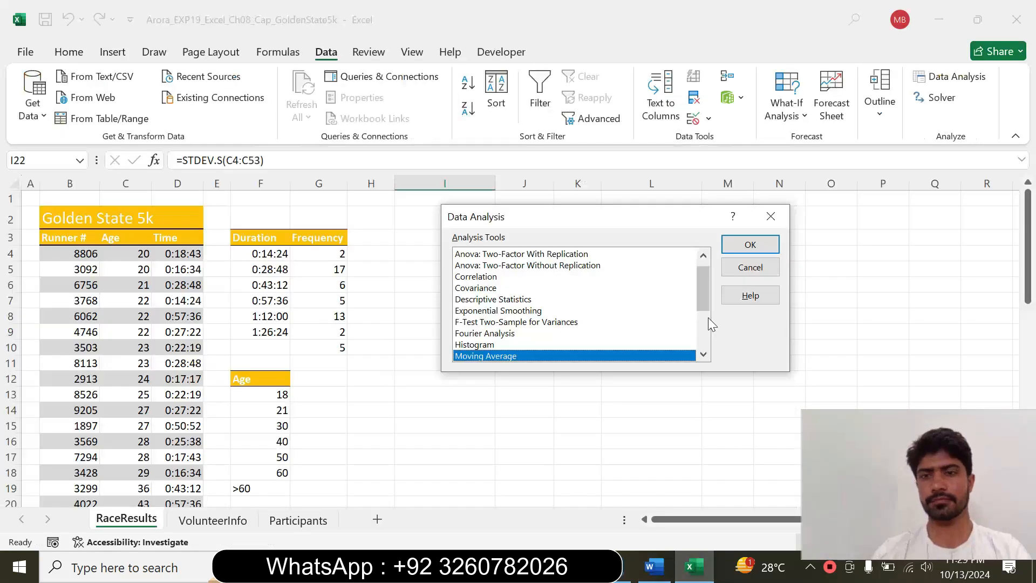
click(517, 345)
click(746, 247)
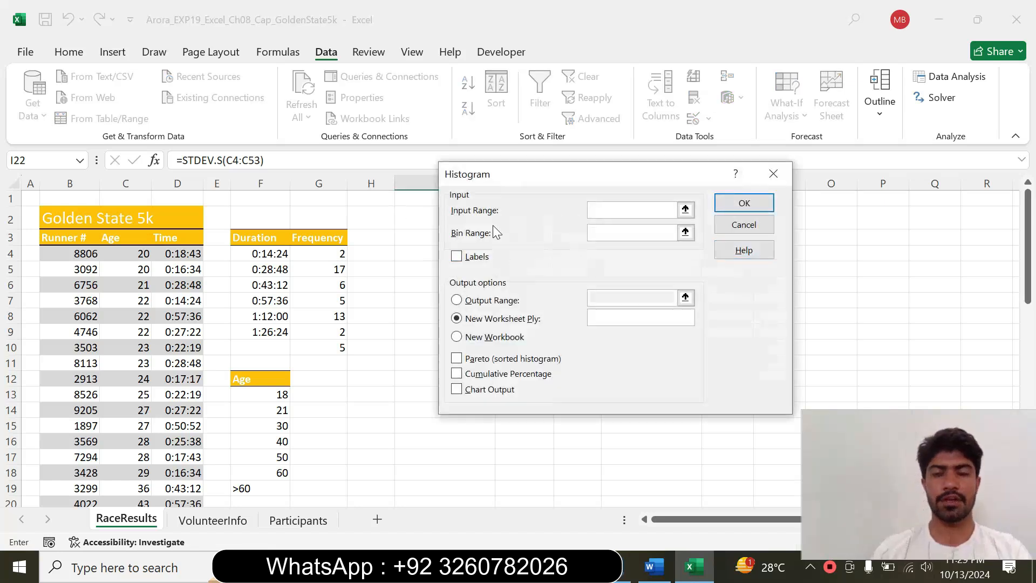
Recheck step 7 in Word, and in Excel set the histogram's input range to C4:C53 and its bin range to F13:F18
click(653, 567)
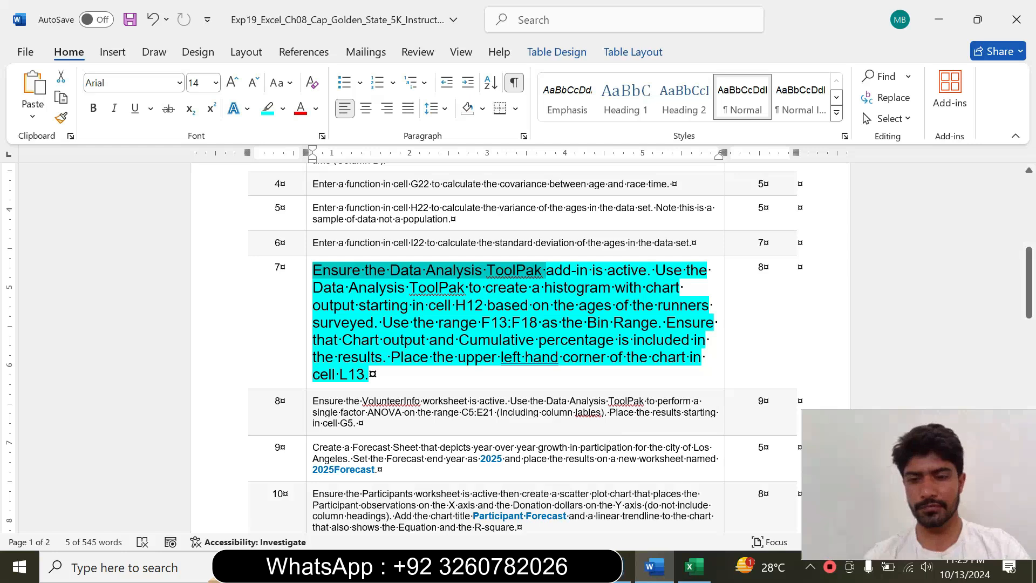
click(694, 567)
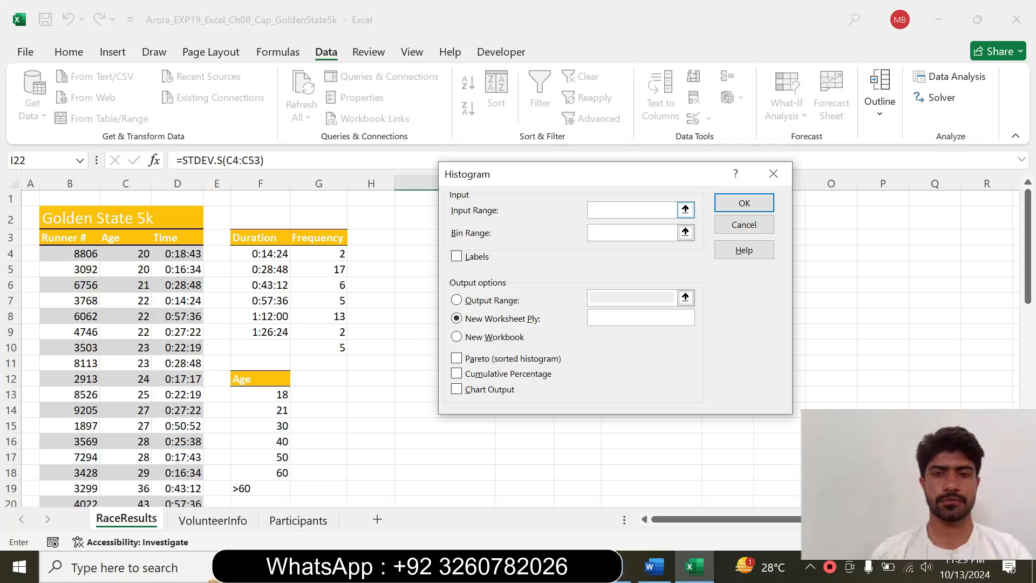
drag(143, 255, 132, 487)
click(630, 233)
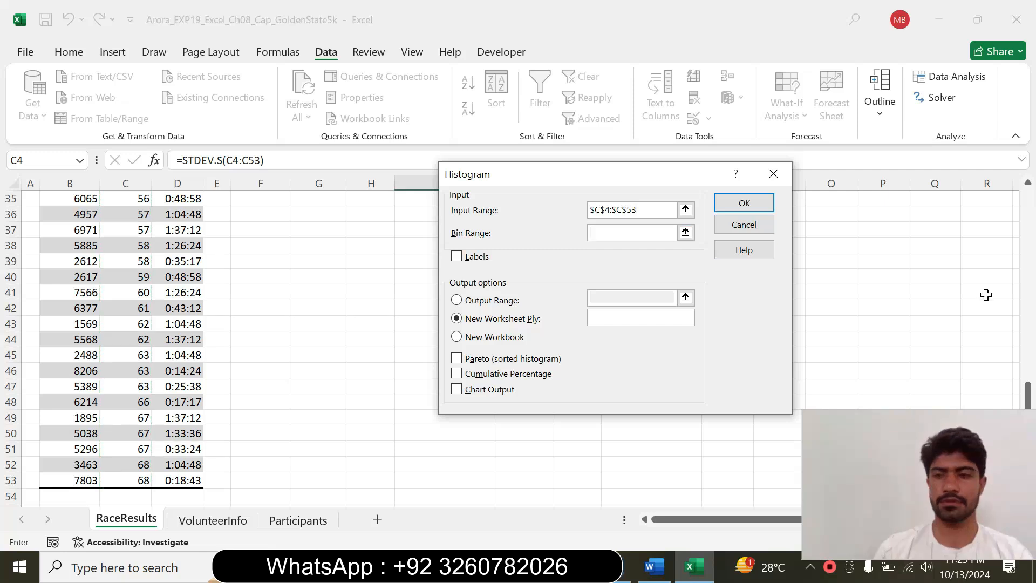
drag(1028, 393, 1016, 190)
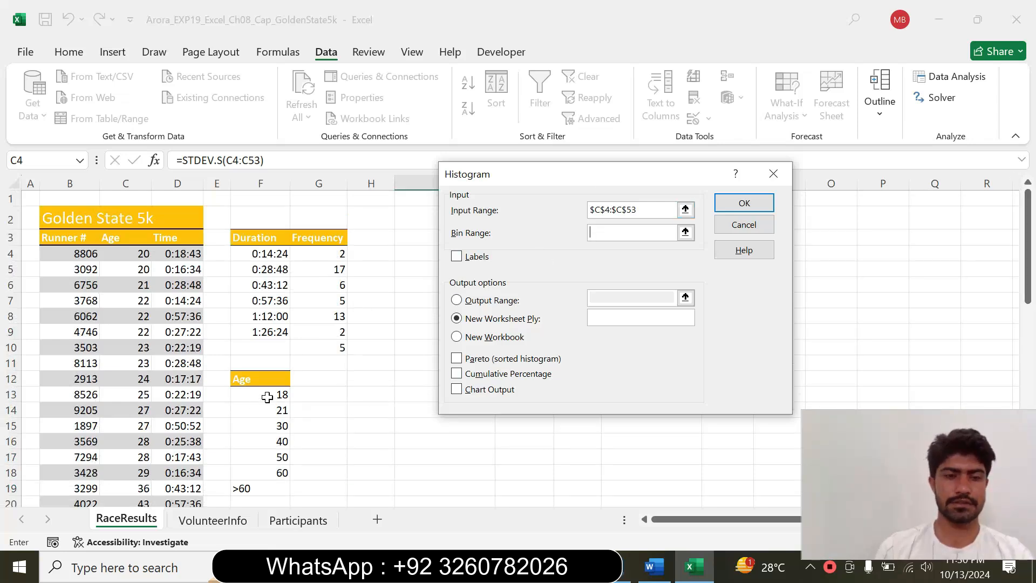
drag(268, 396, 268, 473)
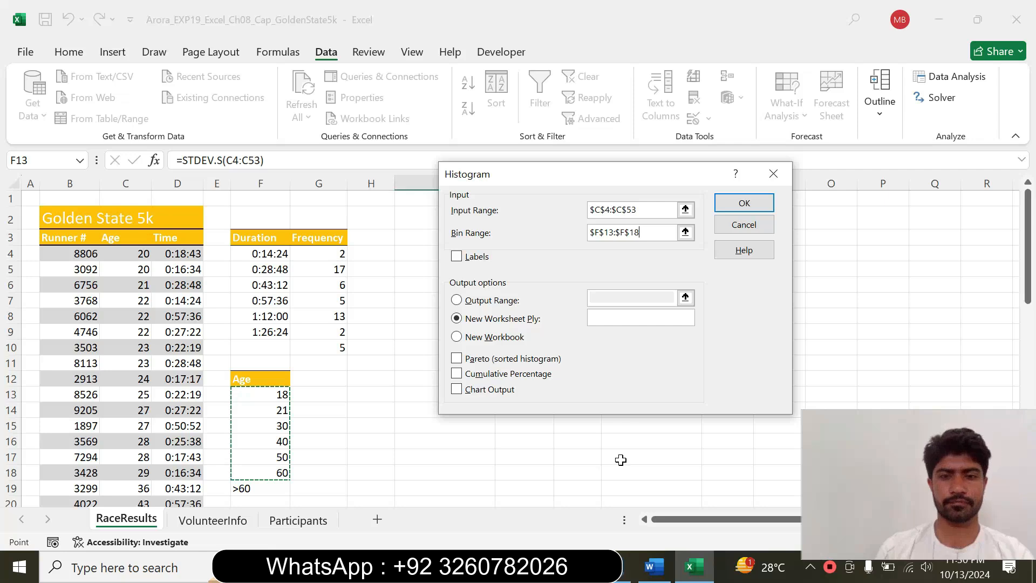
Verify the bin range instruction in Word, and in Excel enable Labels and choose Output Range as the histogram's output option
click(654, 567)
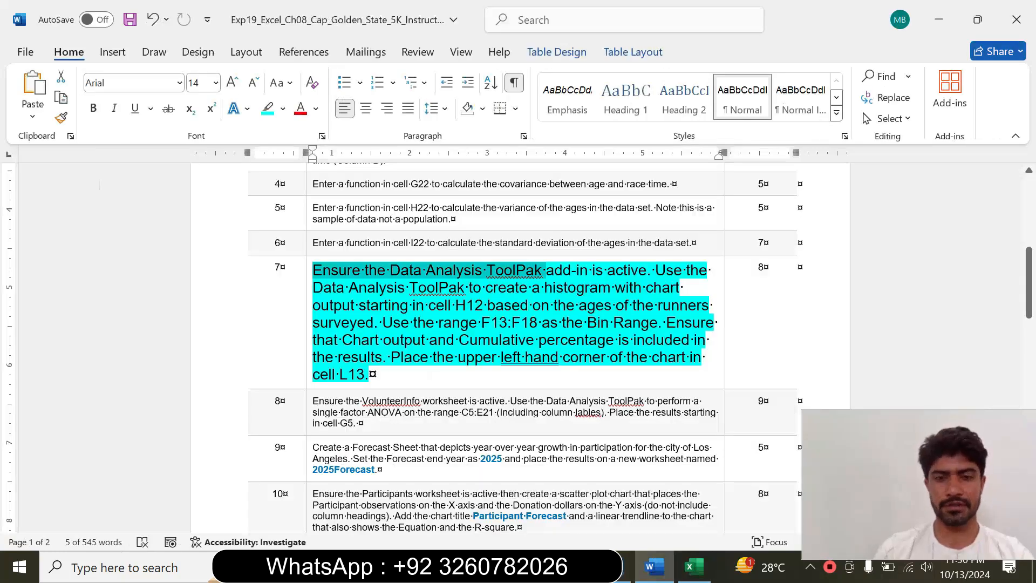
drag(439, 324, 559, 324)
click(522, 327)
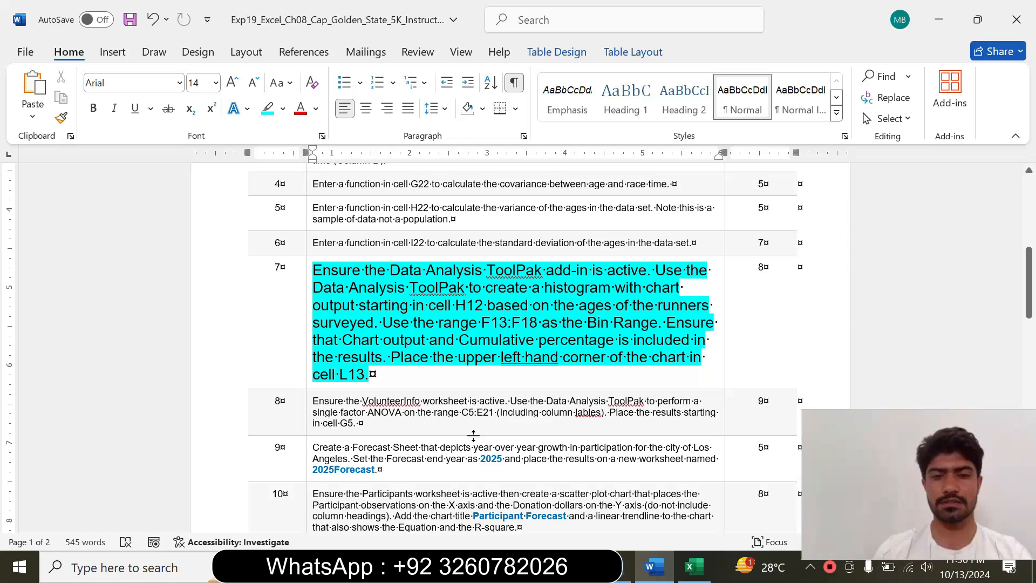
click(692, 567)
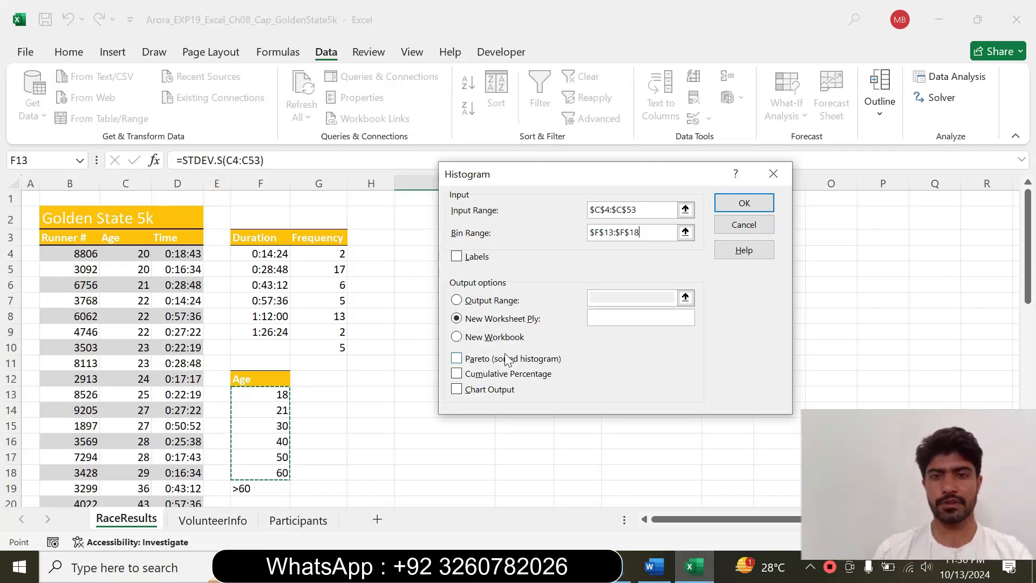
click(456, 257)
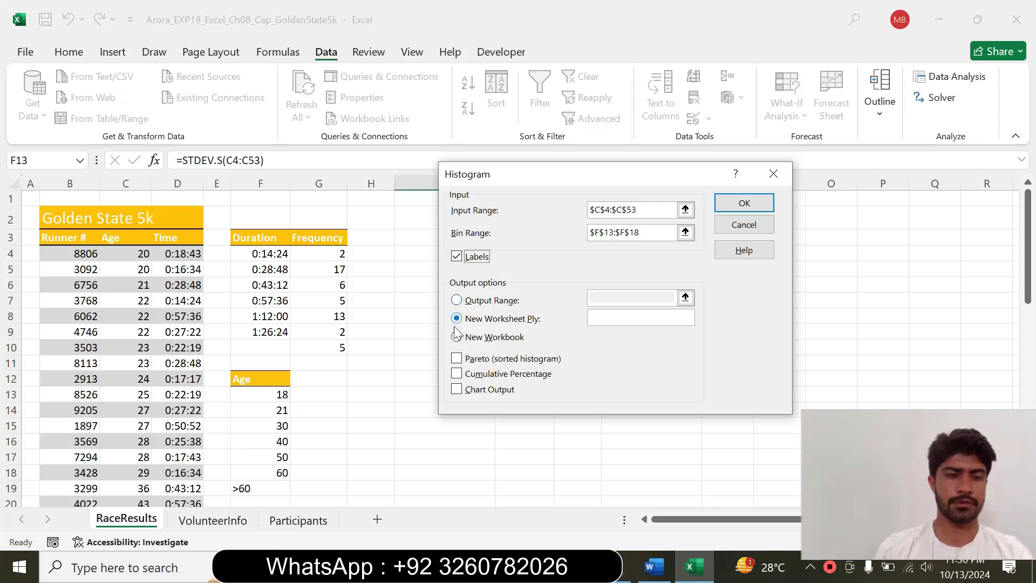
click(457, 300)
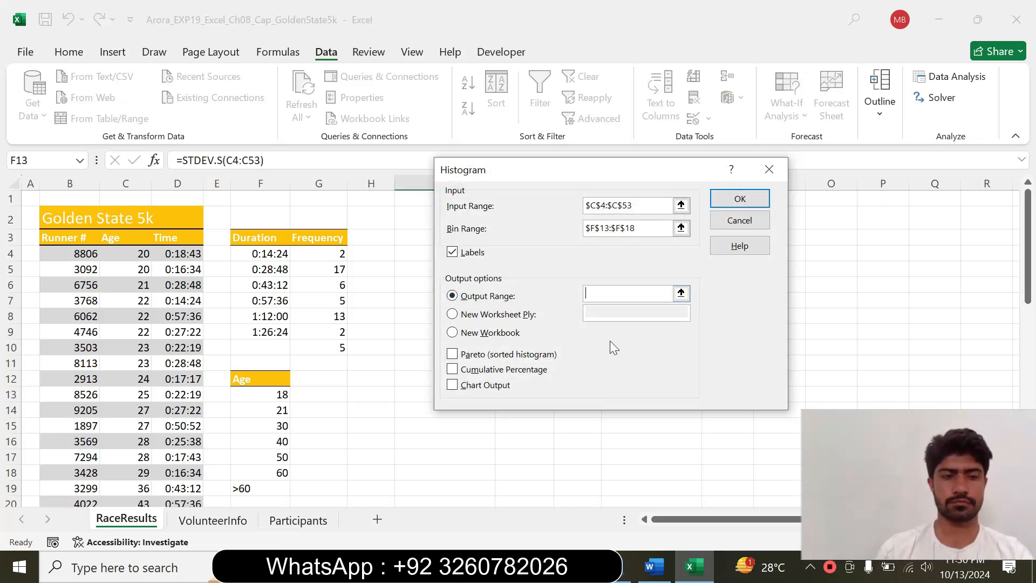
Check the output location in the Word instruction, and in Excel set the histogram's output range to H12
click(654, 576)
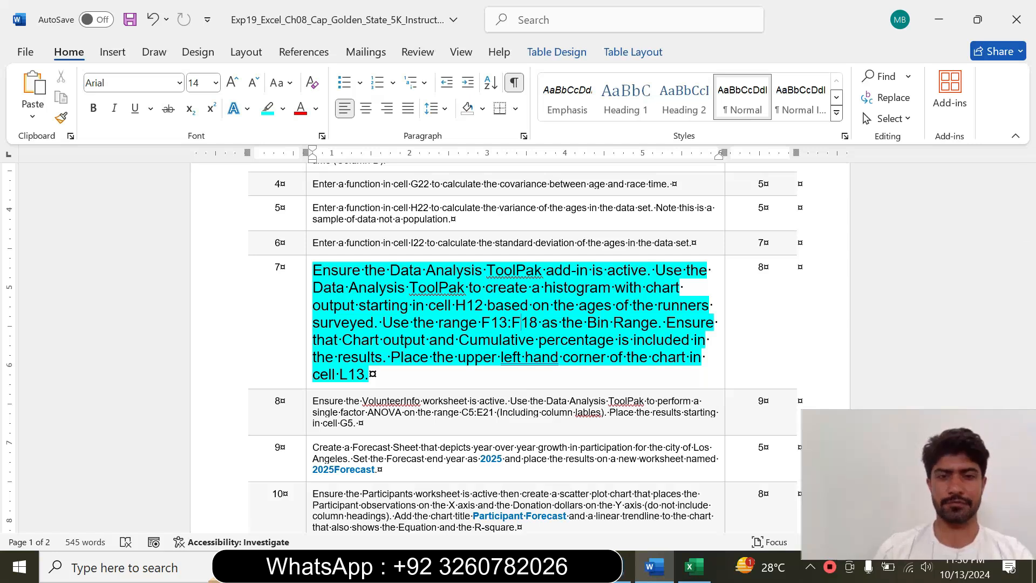
drag(313, 305, 488, 305)
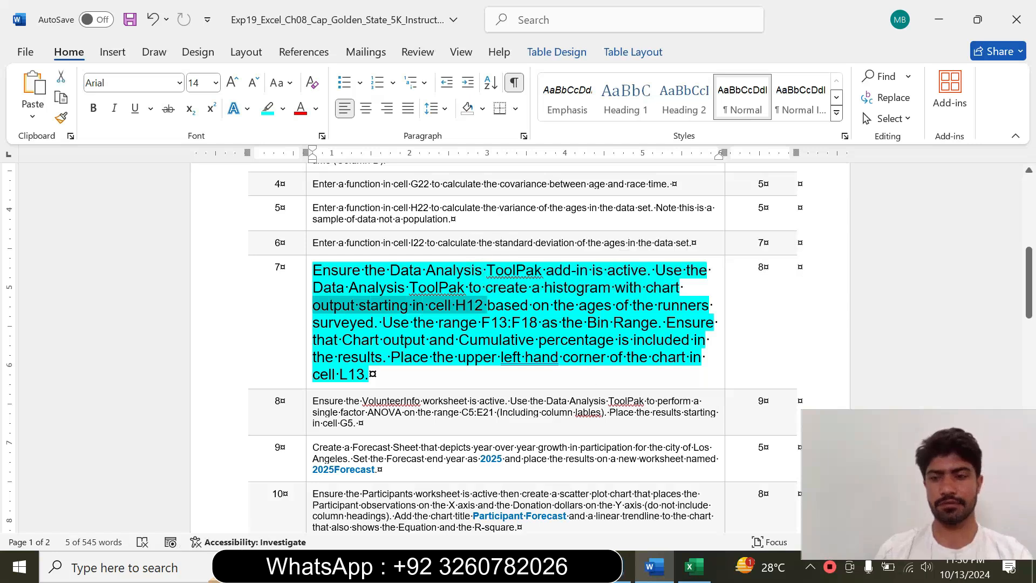
click(694, 566)
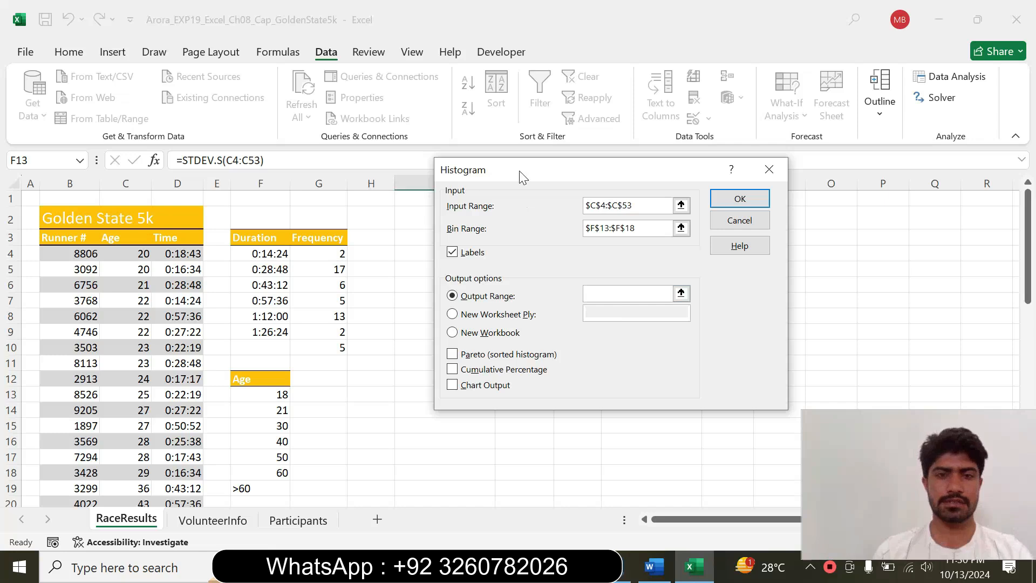
drag(513, 171, 573, 183)
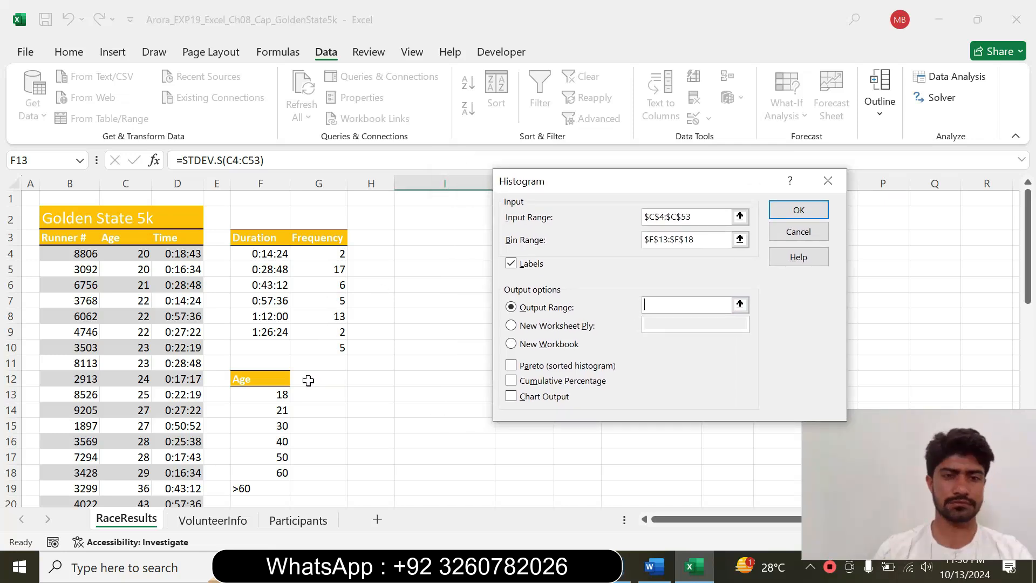
click(365, 379)
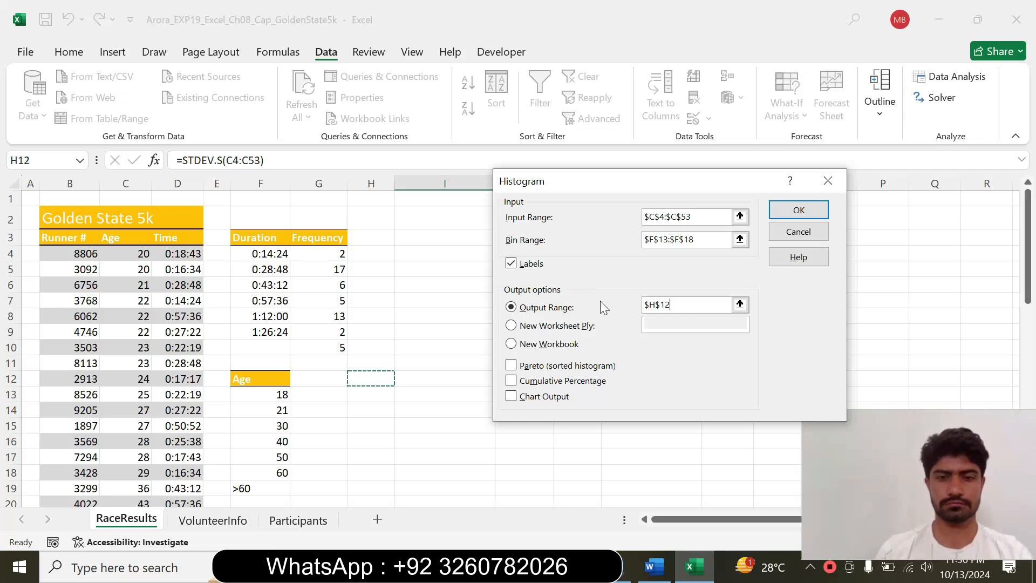
Reread the output requirements in Word, and in Excel enable Cumulative Percentage and Chart Output and generate the histogram
click(654, 567)
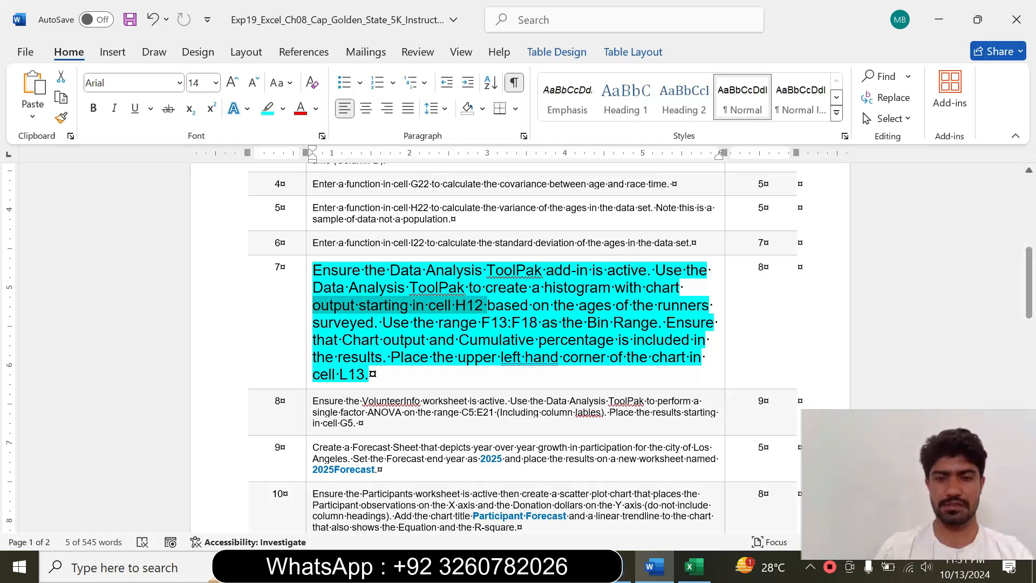
drag(666, 322, 372, 362)
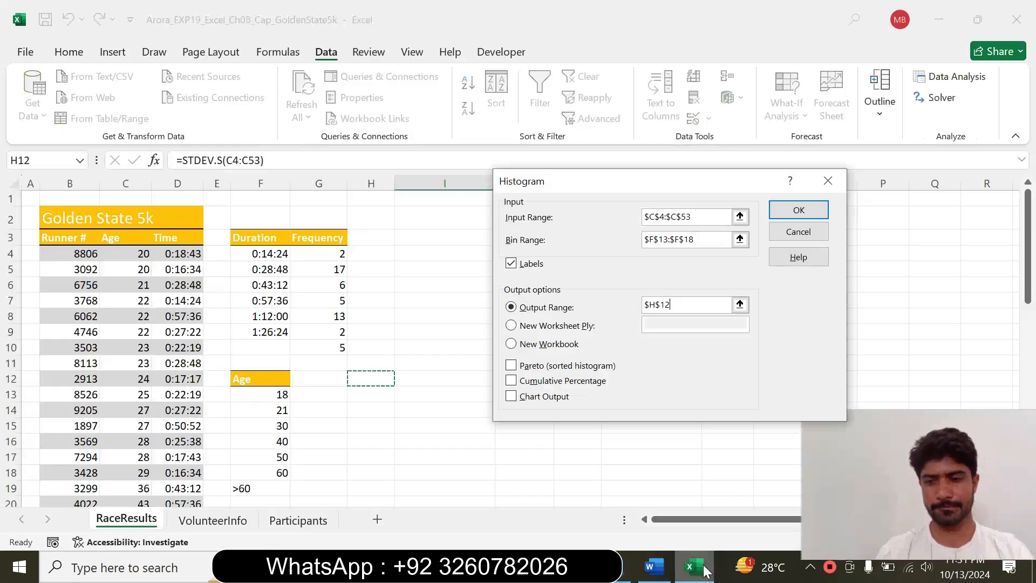
click(694, 567)
click(511, 381)
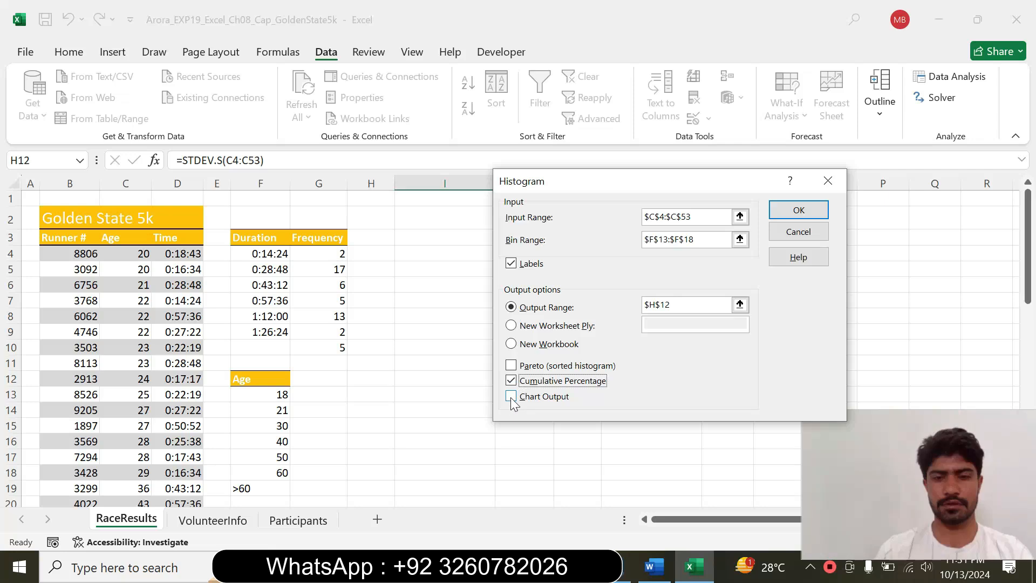
click(512, 397)
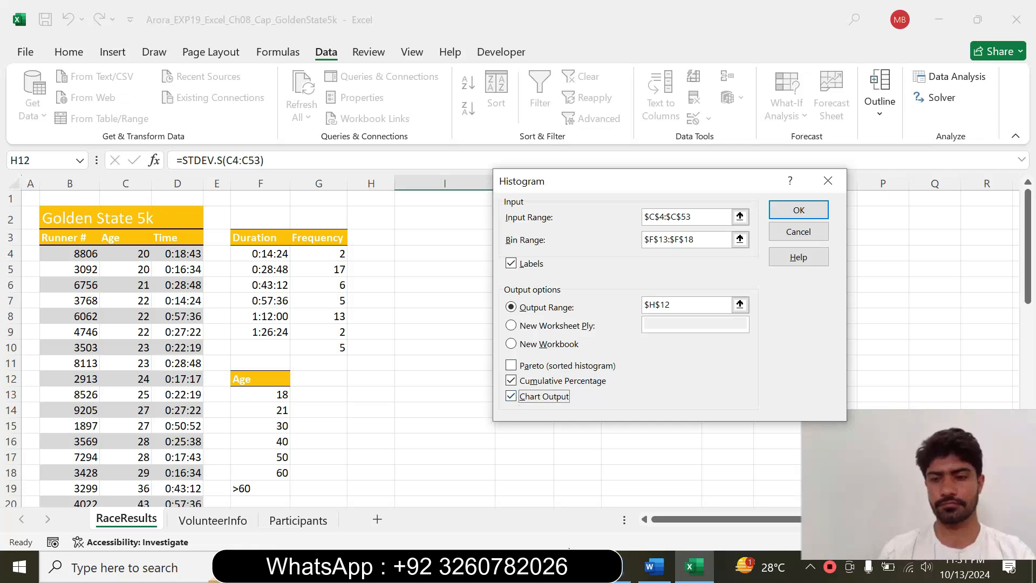
right_click(654, 567)
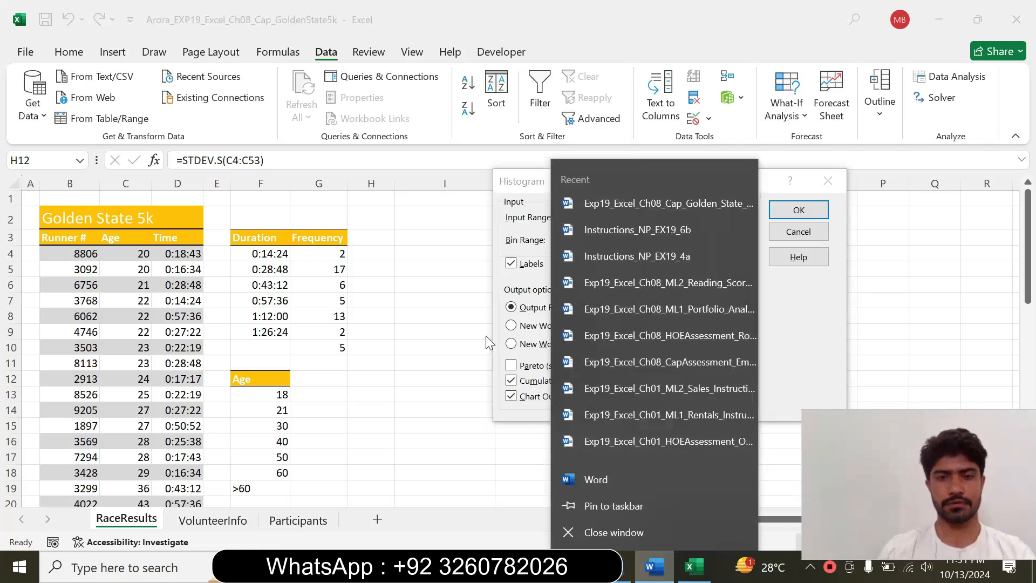
click(487, 335)
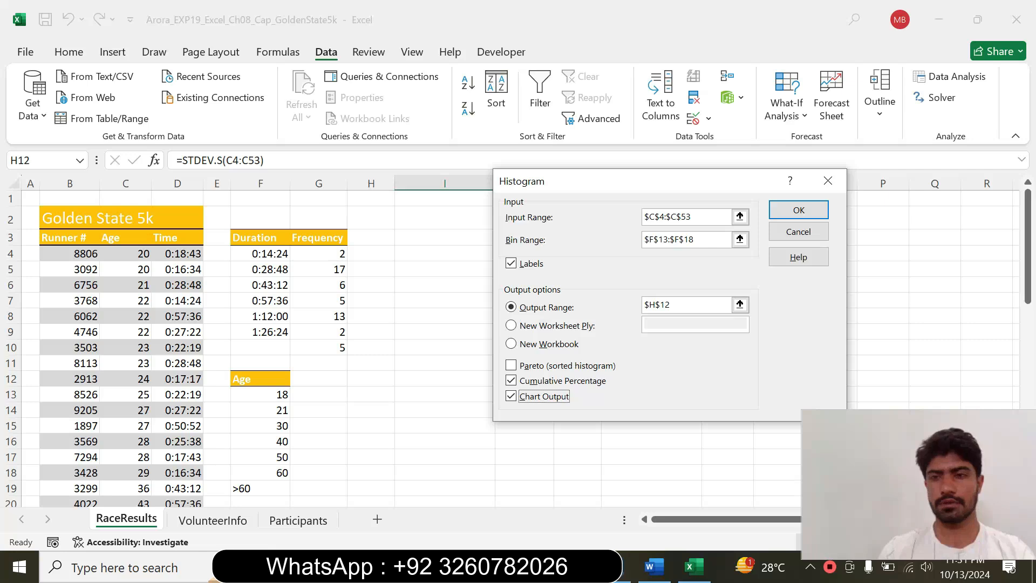
click(802, 211)
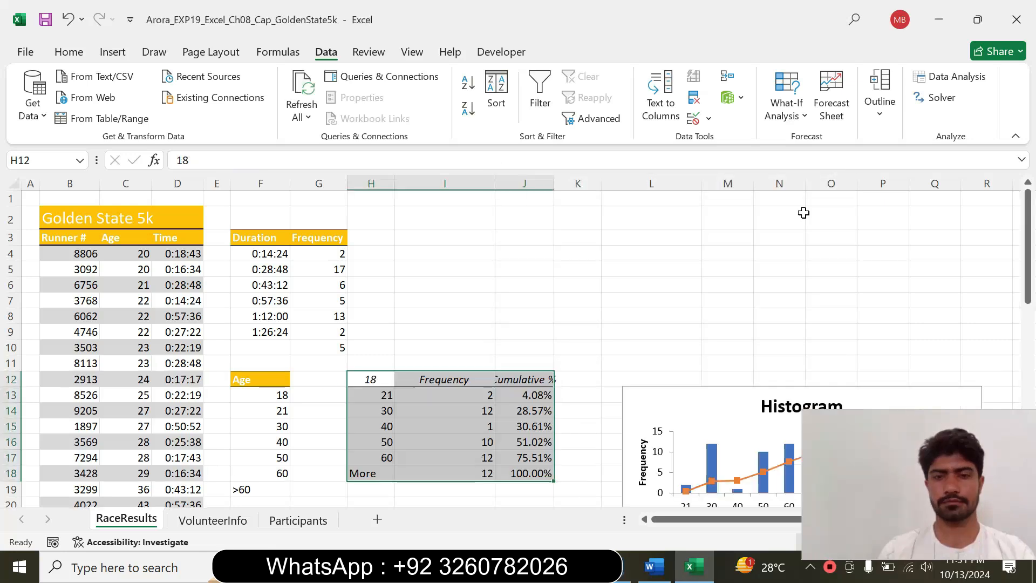
Examine the generated histogram table and chart on the RaceResults worksheet
click(603, 314)
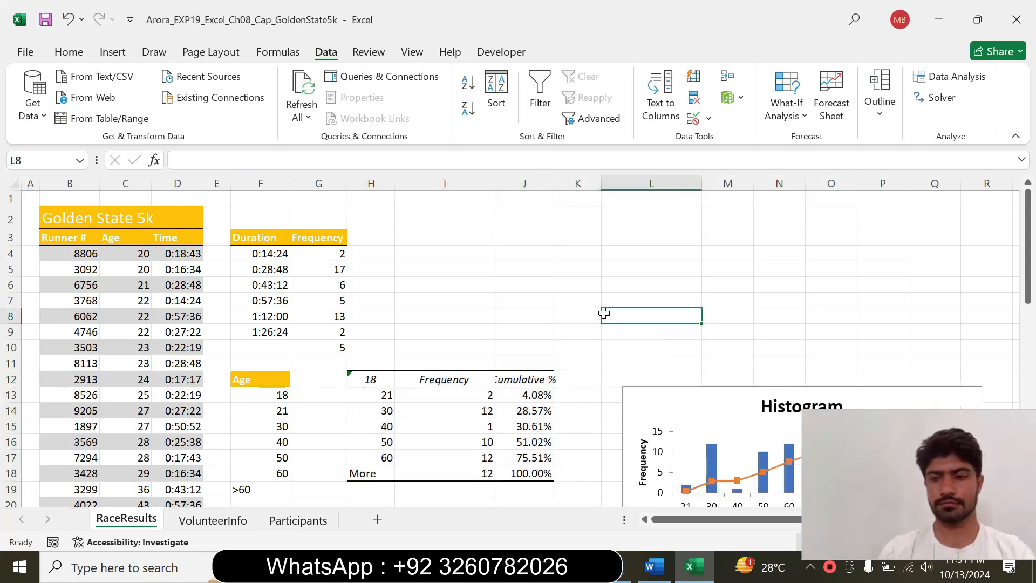
drag(1029, 268, 1029, 309)
drag(803, 504, 808, 504)
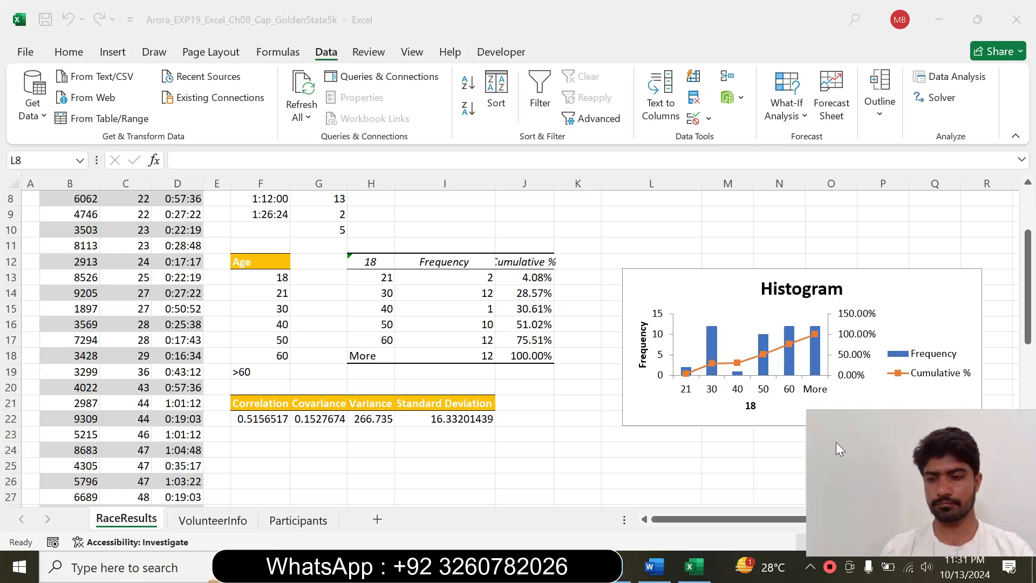
click(873, 213)
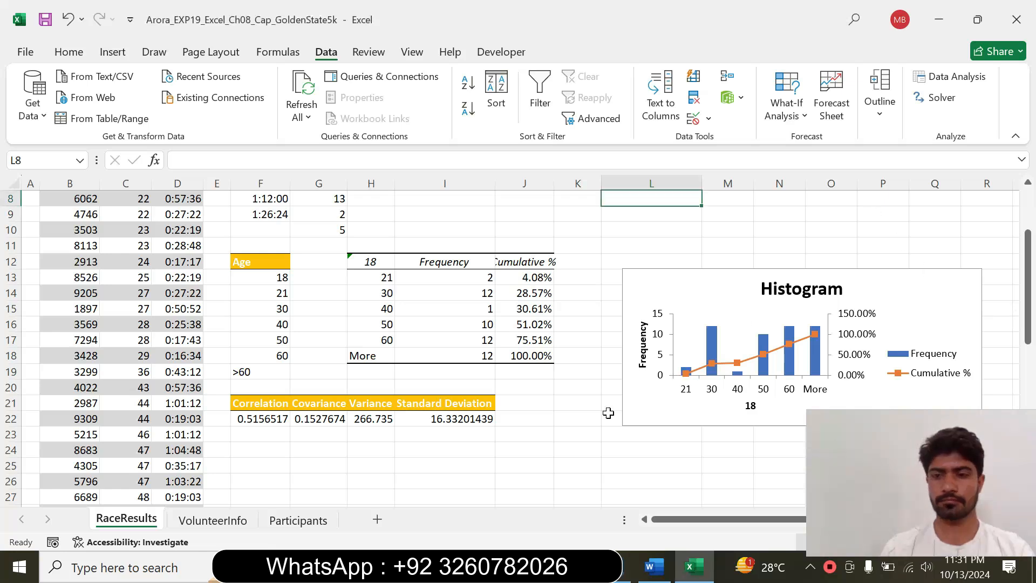
Switch to Word, reset the step 7 instruction to 9 pt and remove its highlight colour
click(661, 571)
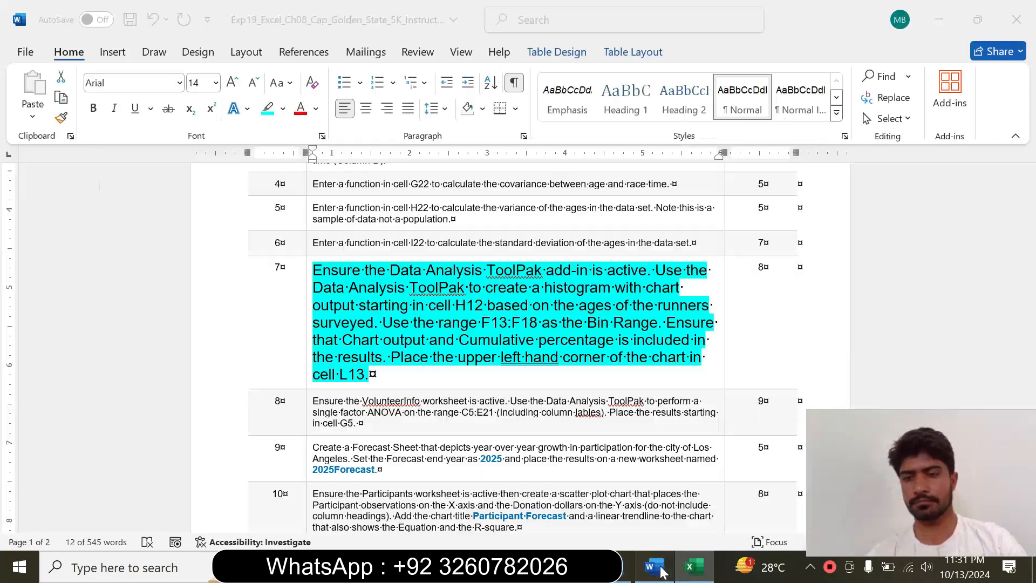
ctrl+click(314, 350)
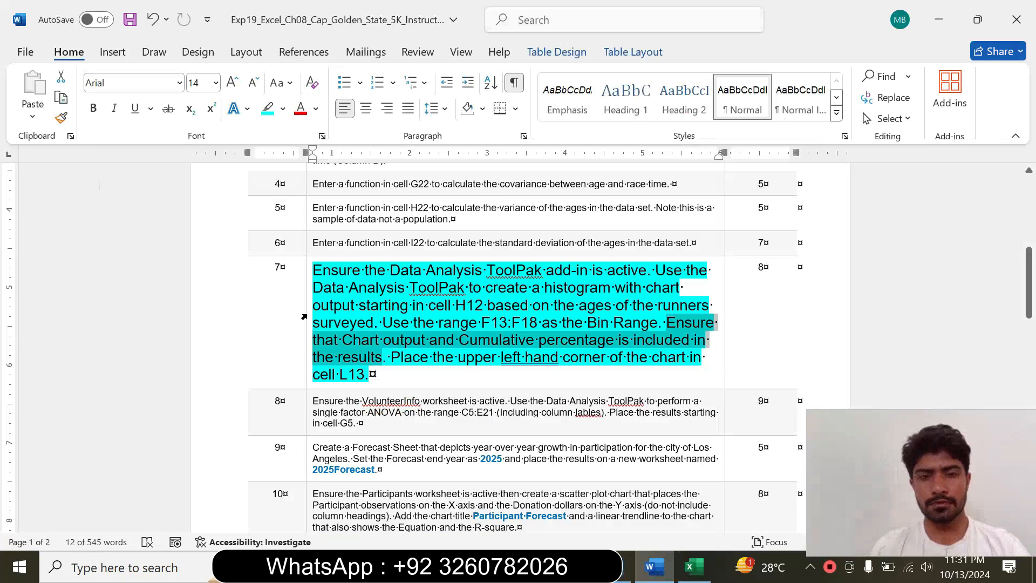
click(315, 350)
click(304, 352)
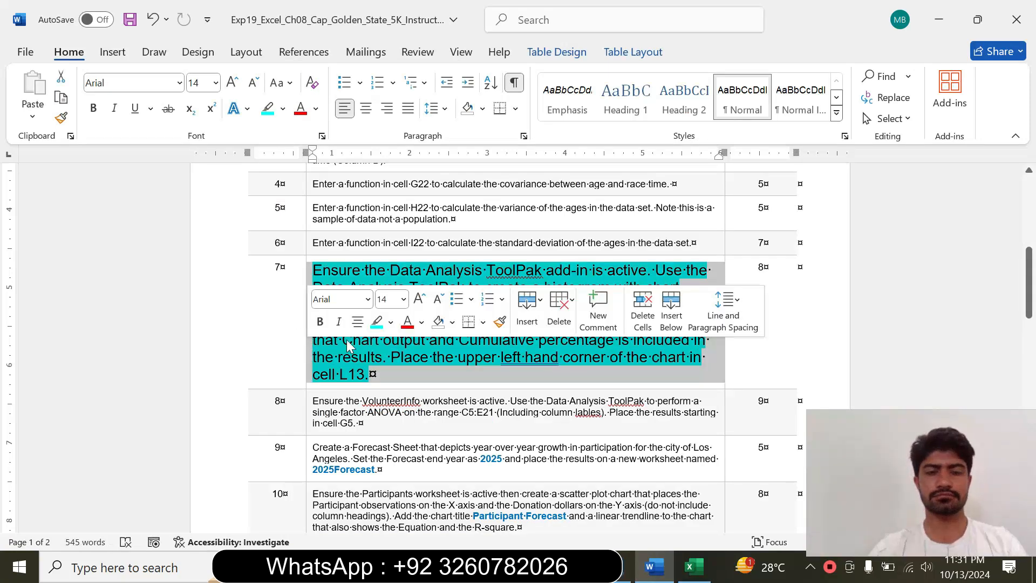
click(403, 299)
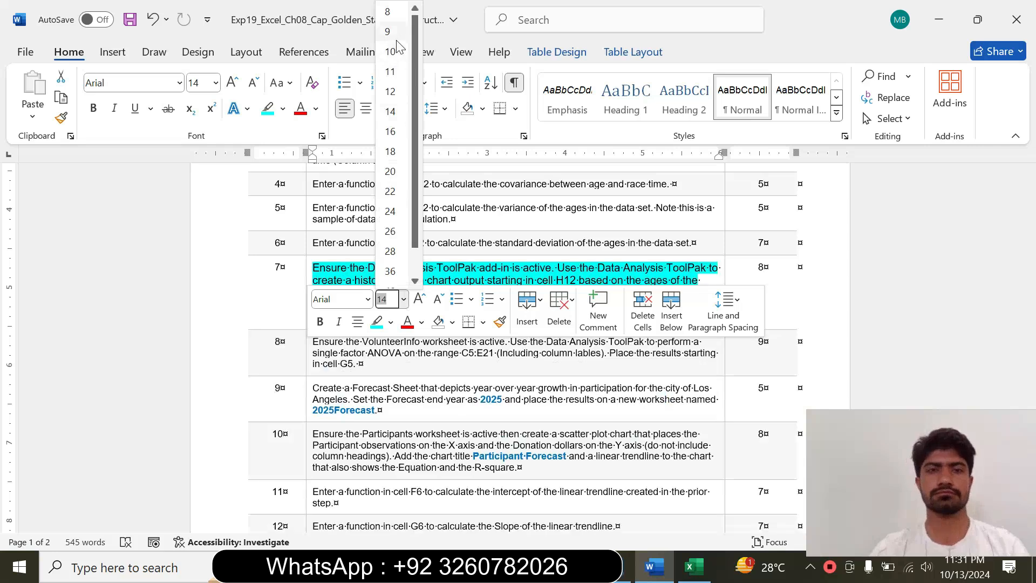
click(390, 33)
click(283, 108)
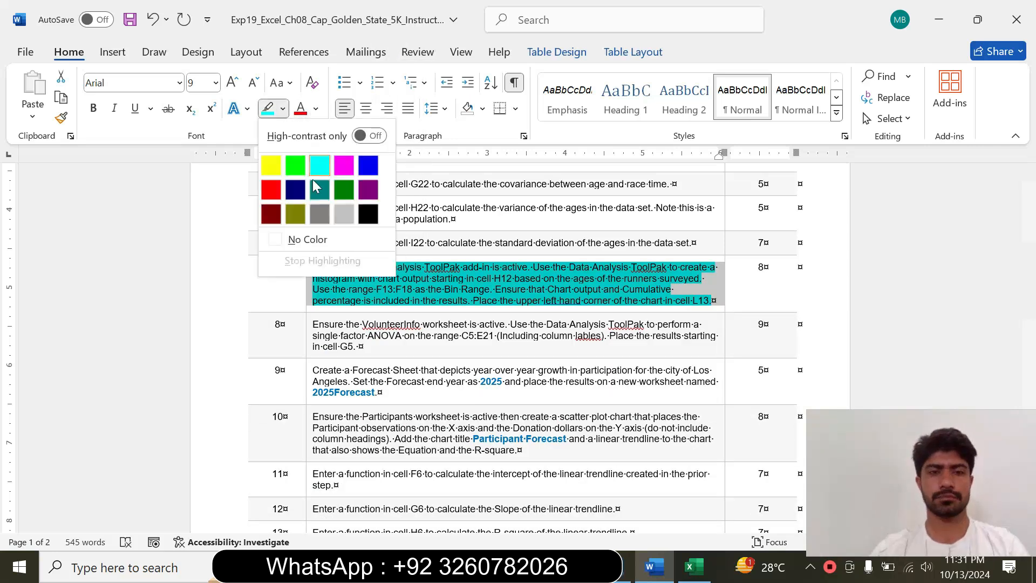
click(291, 239)
Enlarge the step 8 instruction to 18 pt and highlight it in cyan
drag(1028, 288, 1029, 299)
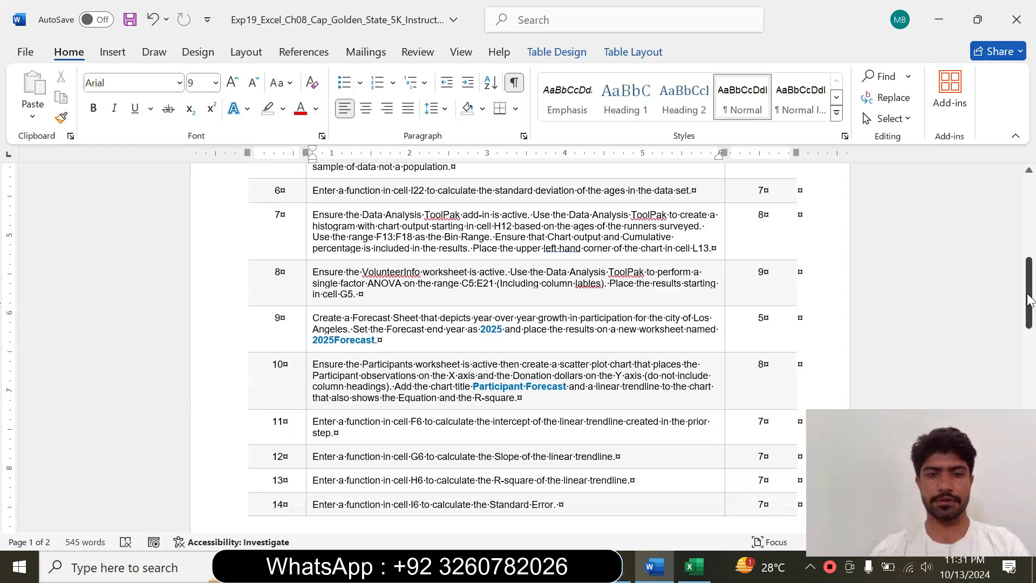
click(306, 292)
click(405, 239)
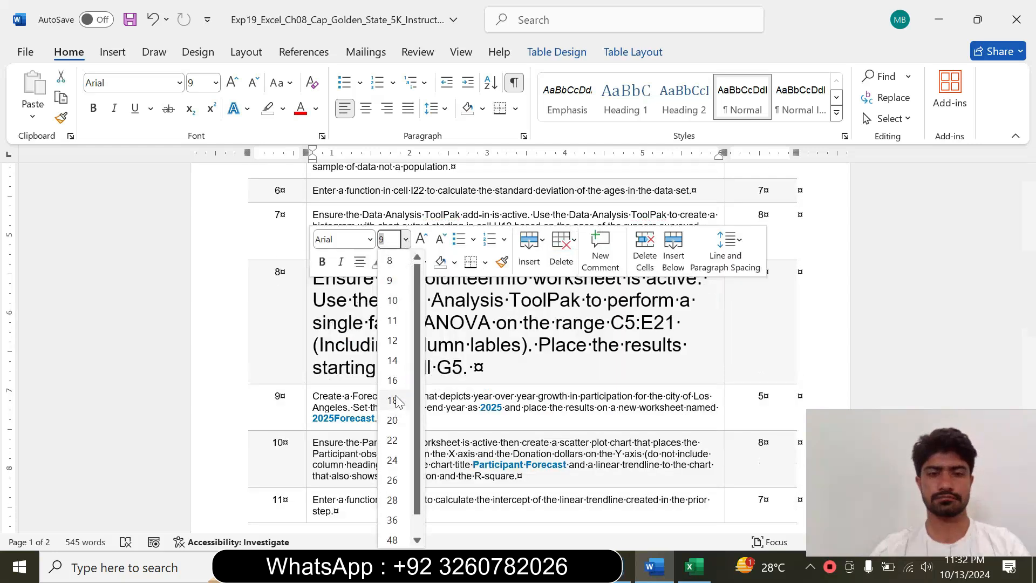
click(392, 400)
click(393, 262)
click(432, 323)
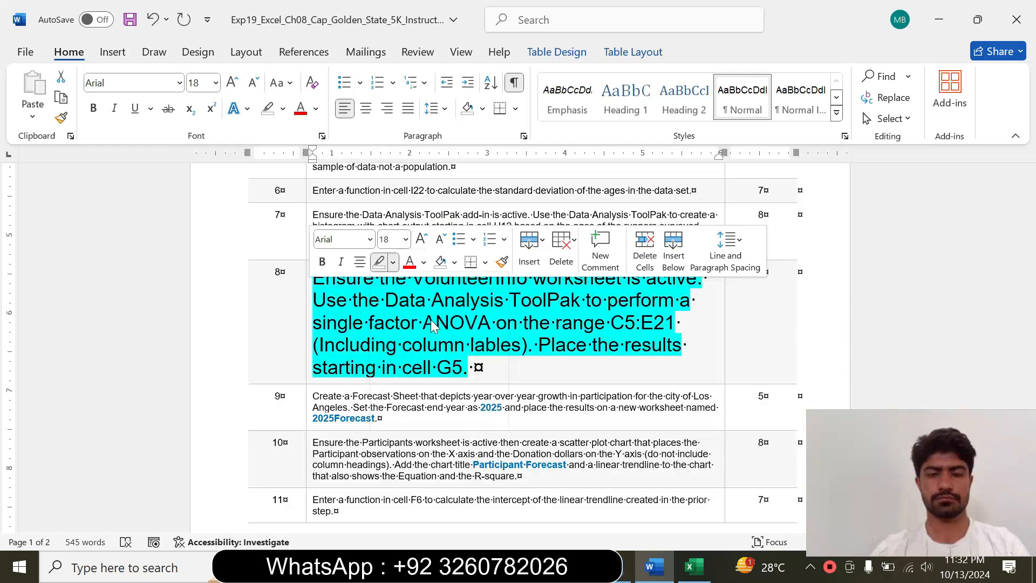
Read the worksheet and ANOVA requirements in step 8, and in Excel open the VolunteerInfo worksheet
drag(312, 278, 520, 348)
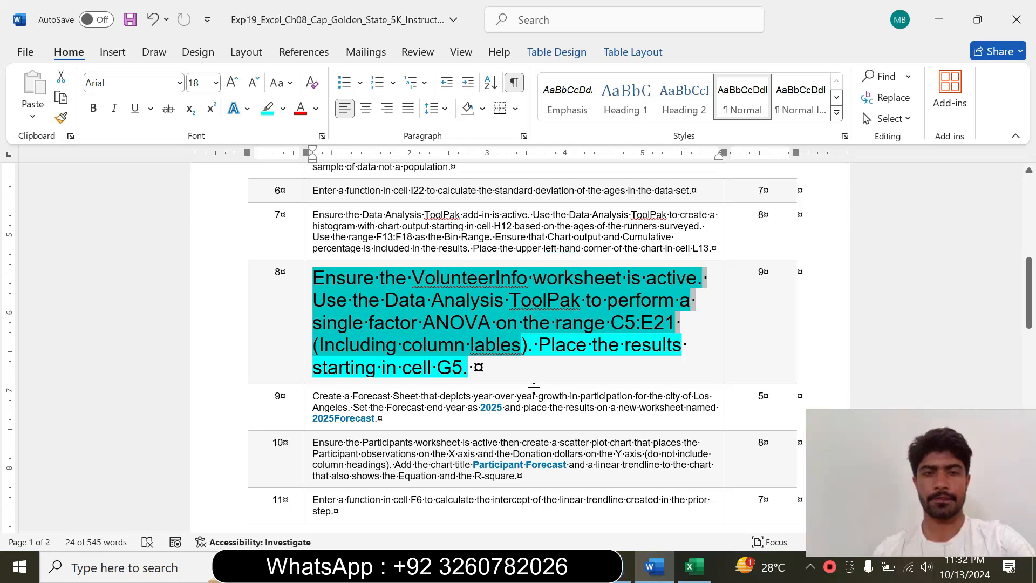
click(693, 569)
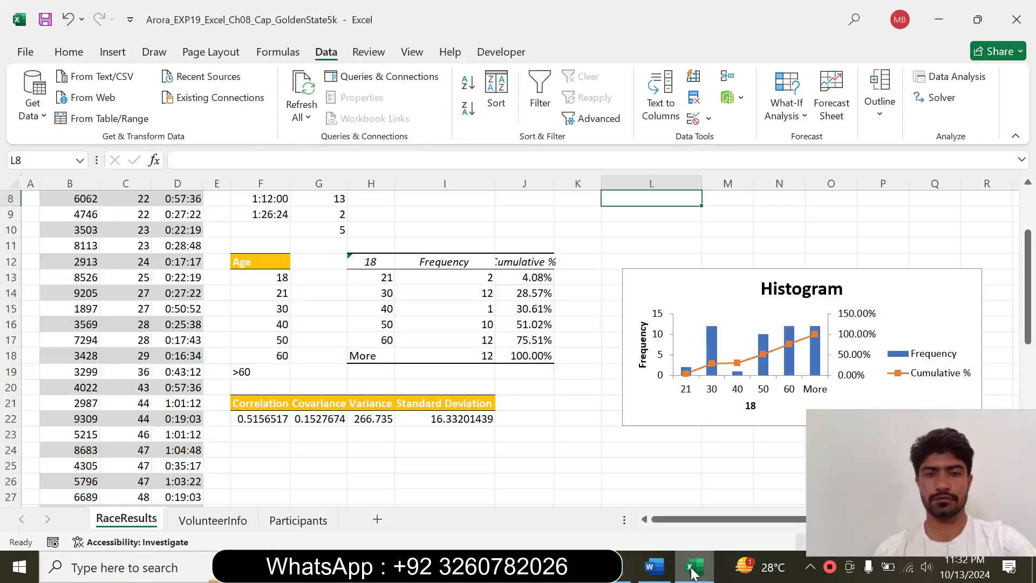
click(213, 519)
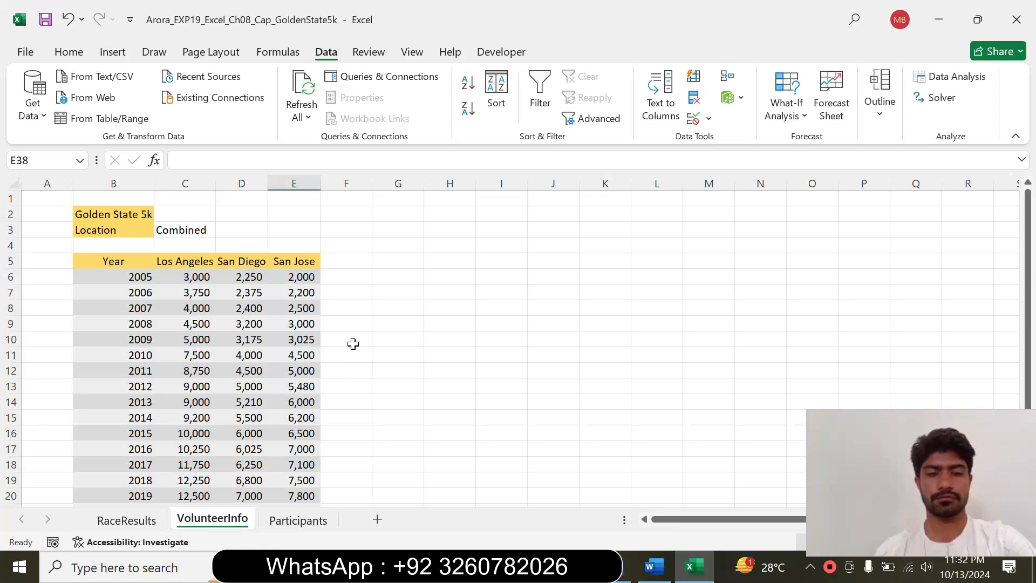
click(553, 477)
Verify the required analysis type in Word, and in Excel start the Anova: Single Factor tool from Data Analysis
click(654, 567)
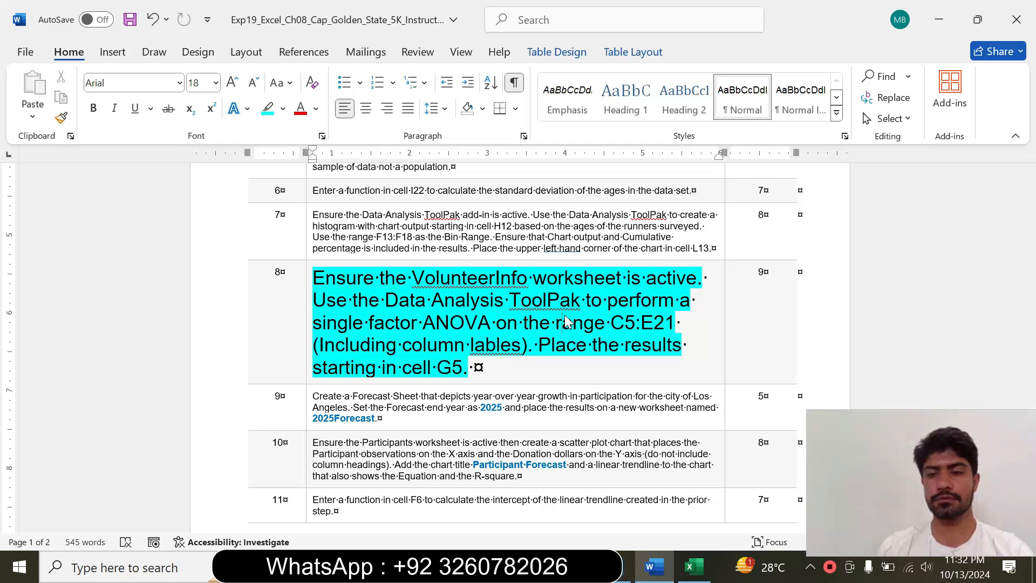
click(693, 567)
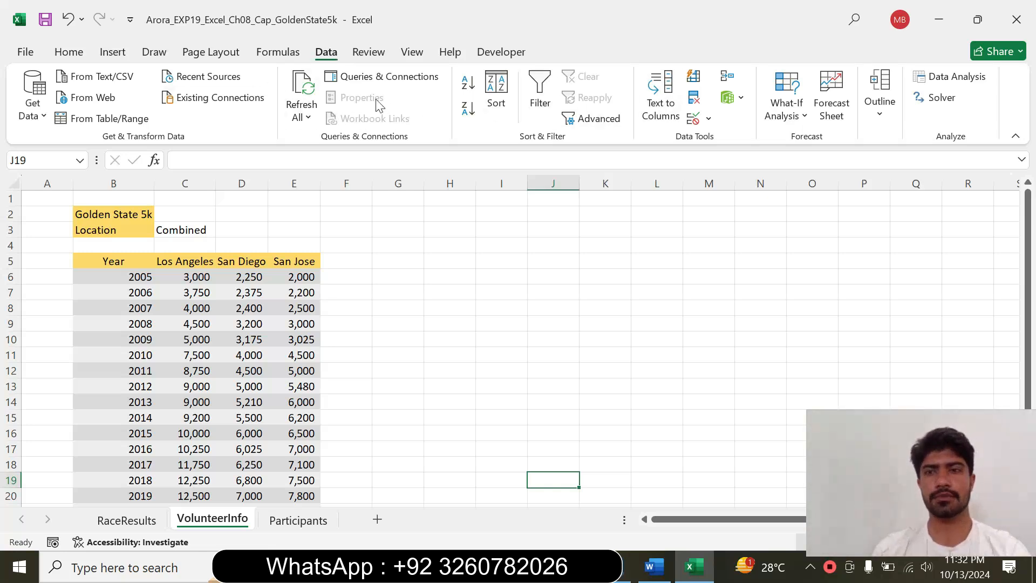
click(944, 85)
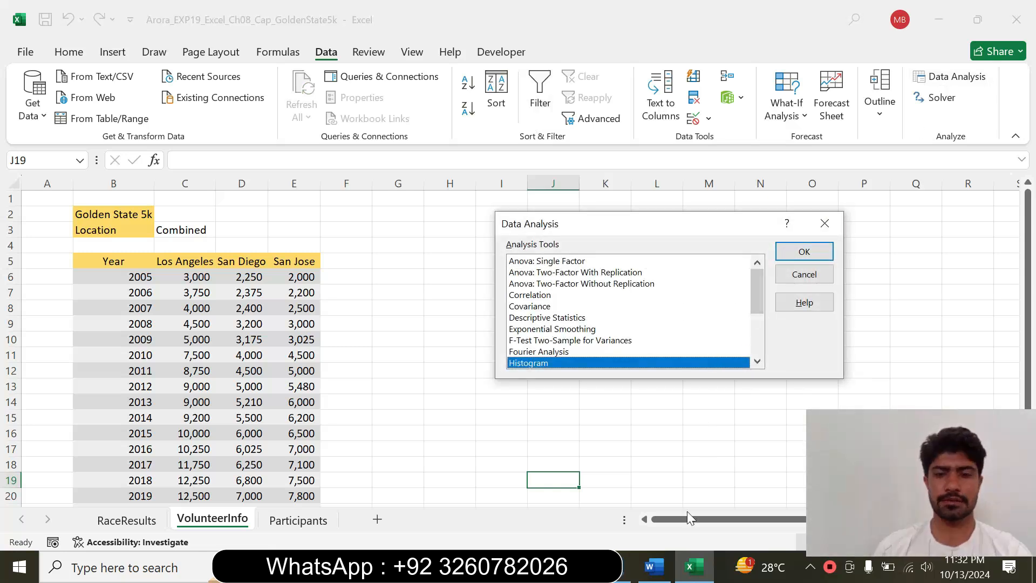
click(655, 566)
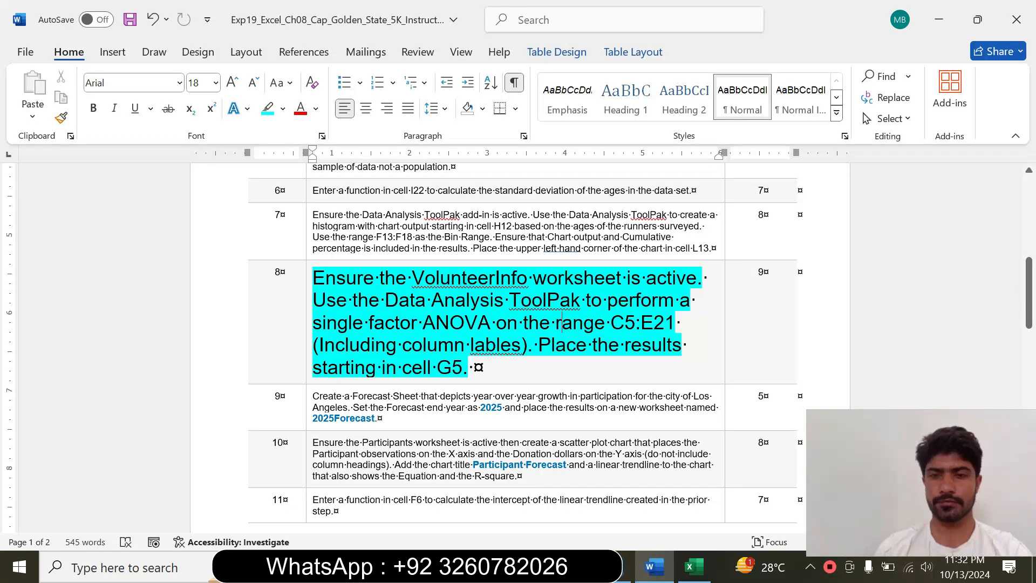
drag(313, 323, 495, 323)
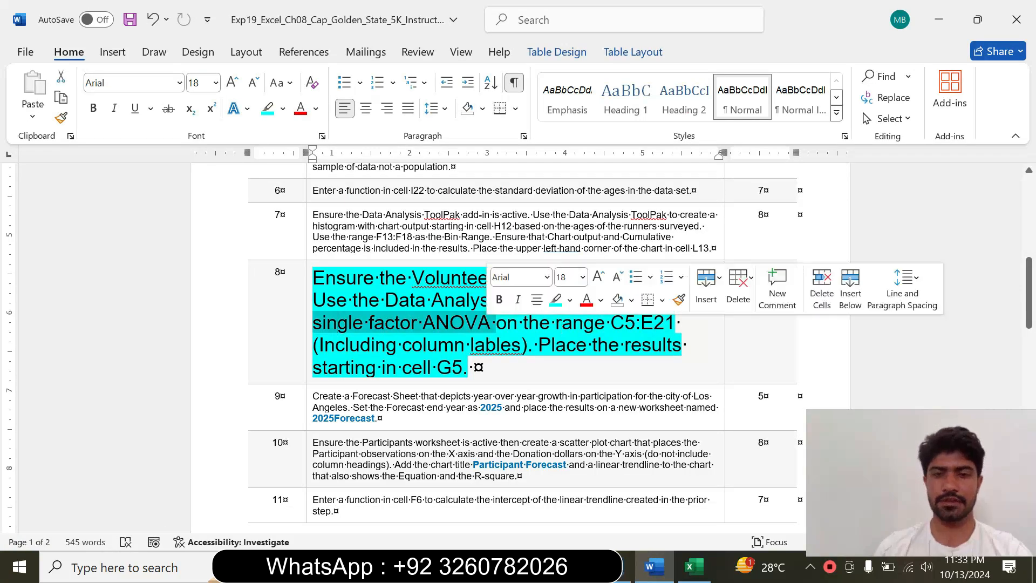
click(695, 566)
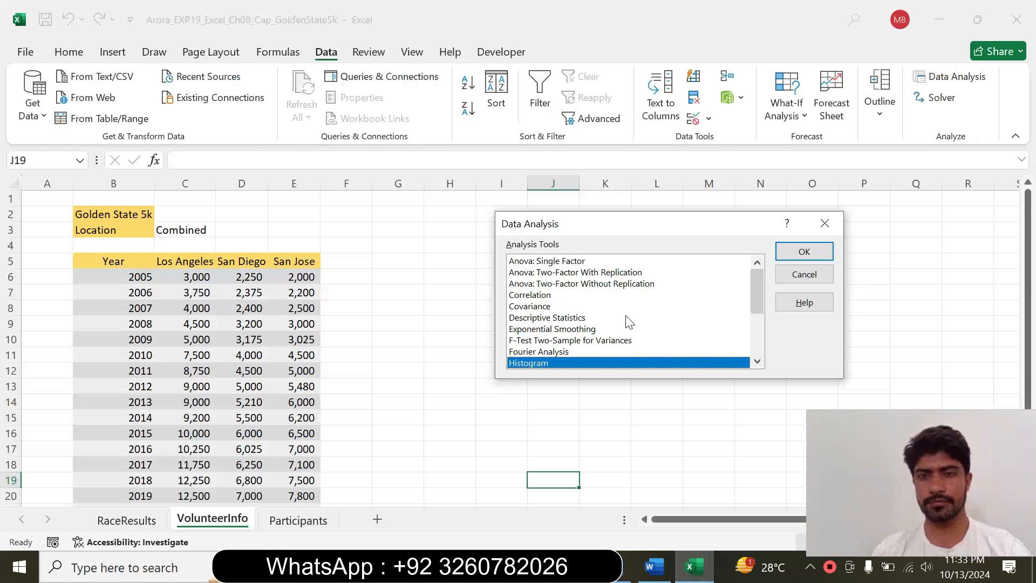
click(575, 262)
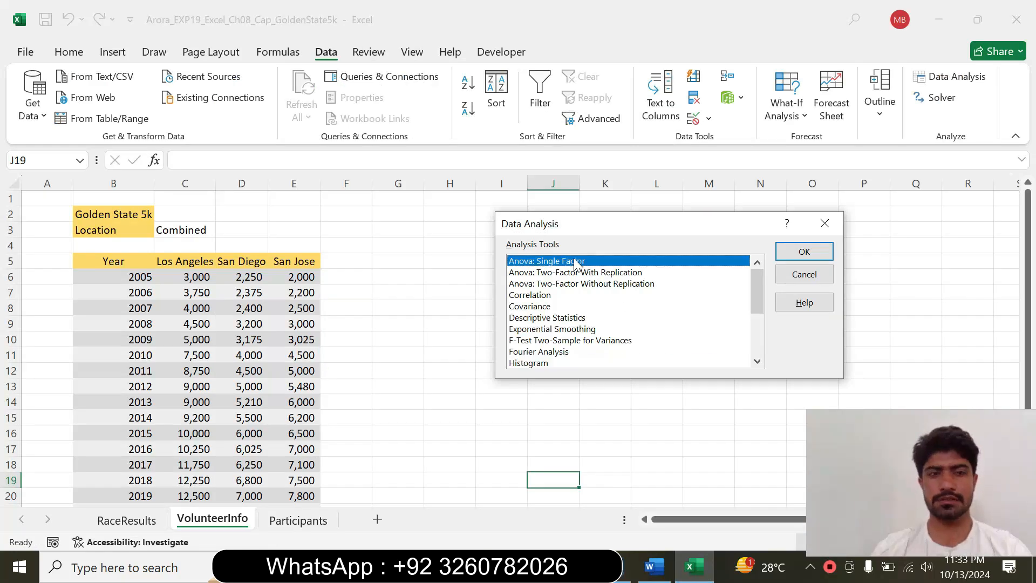
click(791, 259)
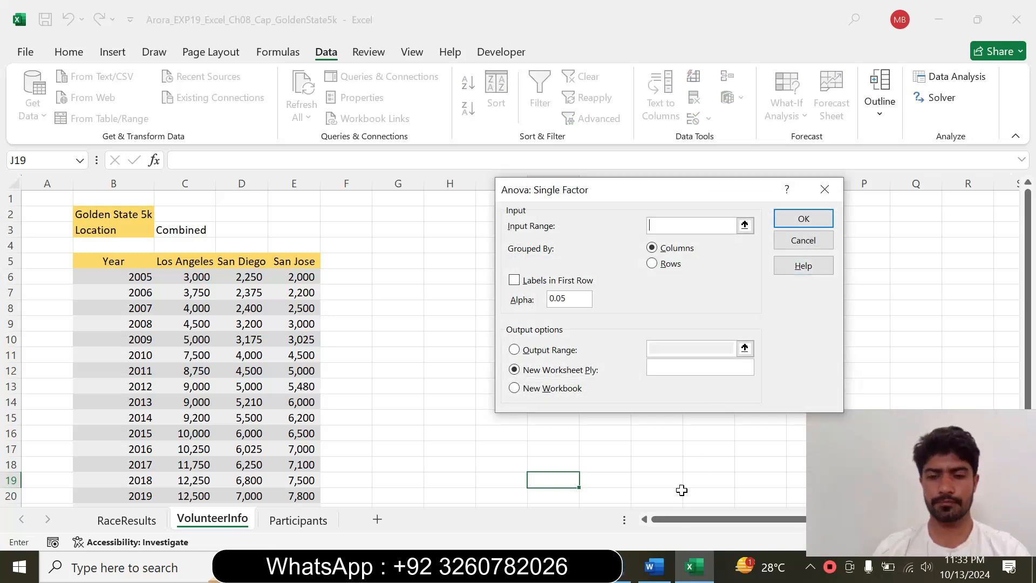
Recheck the instruction in Word, and in Excel set the ANOVA input range to C5:E21 on VolunteerInfo
key(alt+Tab)
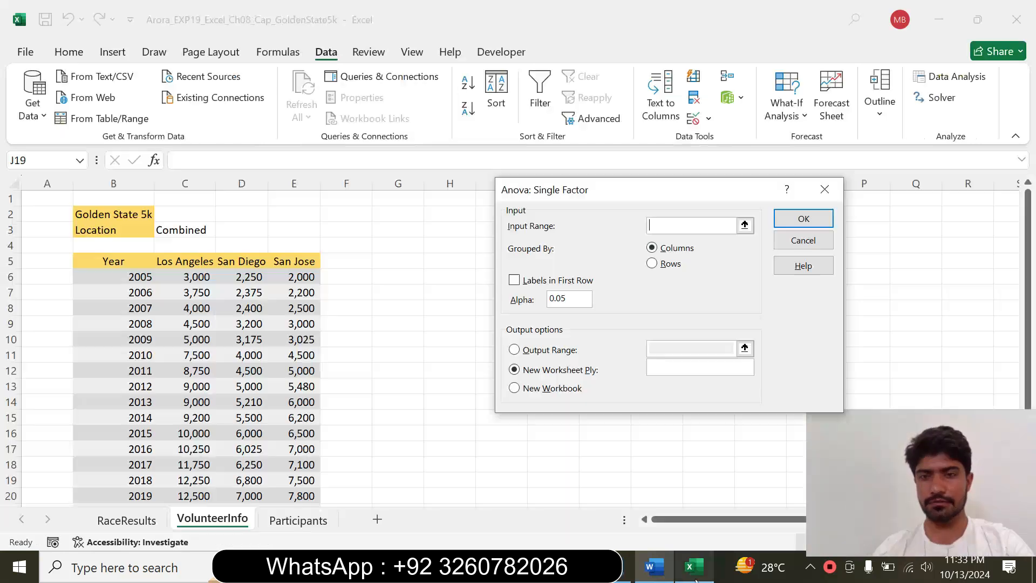
click(694, 567)
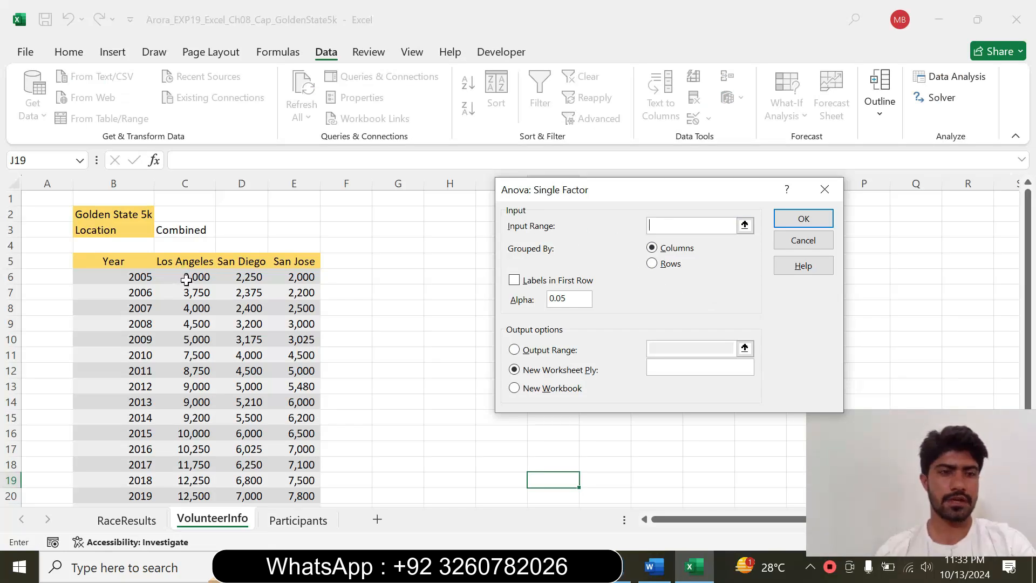
drag(189, 261, 292, 504)
drag(292, 516, 307, 370)
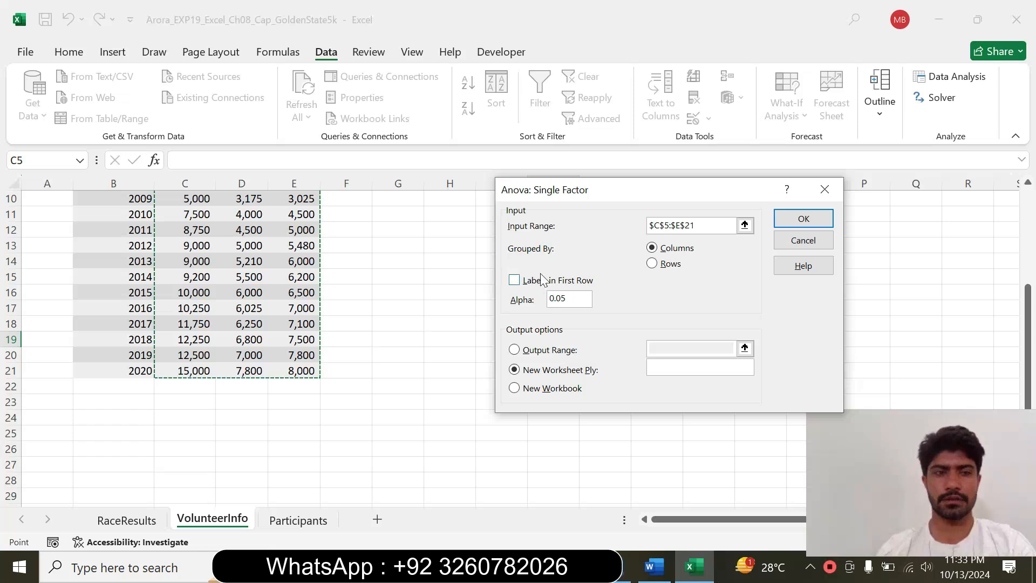
Check the column labels requirement in Word, and in Excel enable Labels in First Row for the ANOVA
click(660, 567)
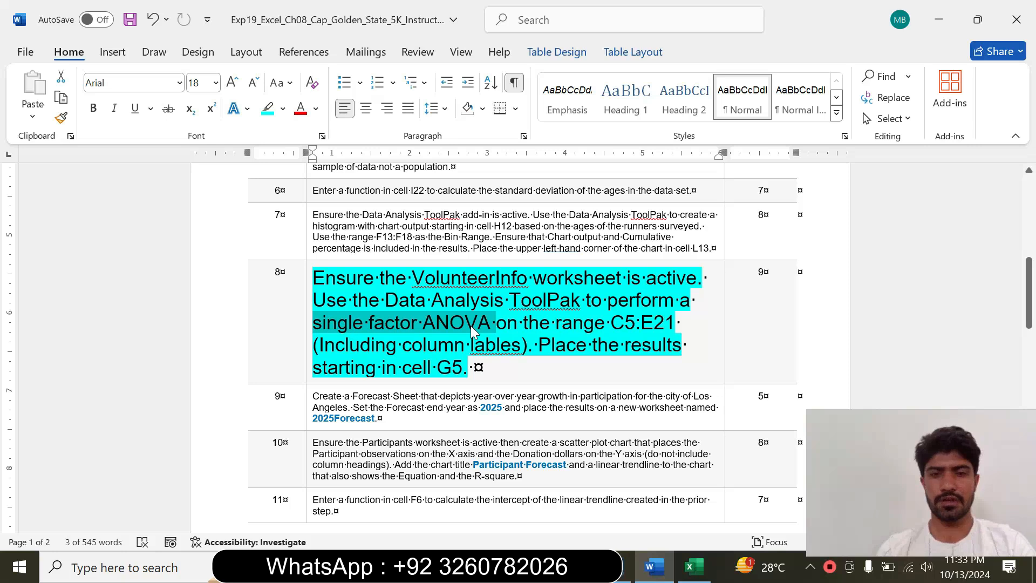
drag(319, 344, 521, 344)
click(694, 566)
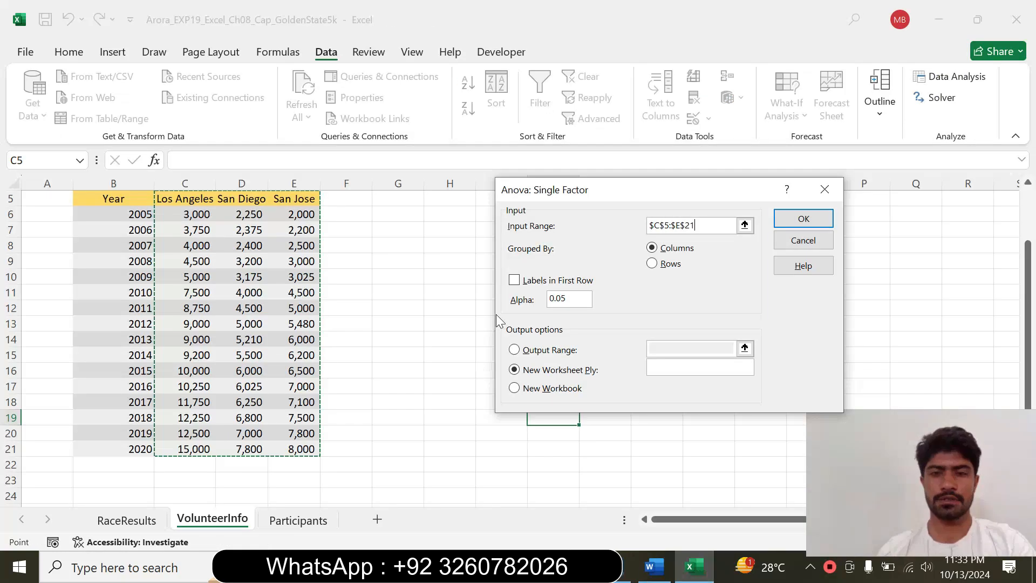
click(516, 281)
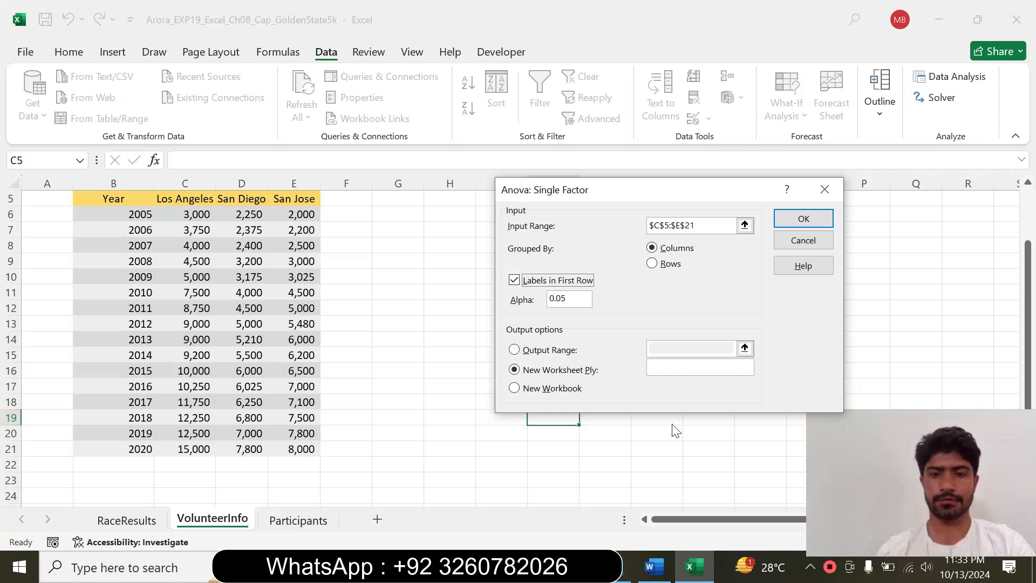
Read where the results belong in Word, and in Excel choose Output Range as the ANOVA's output option
click(654, 567)
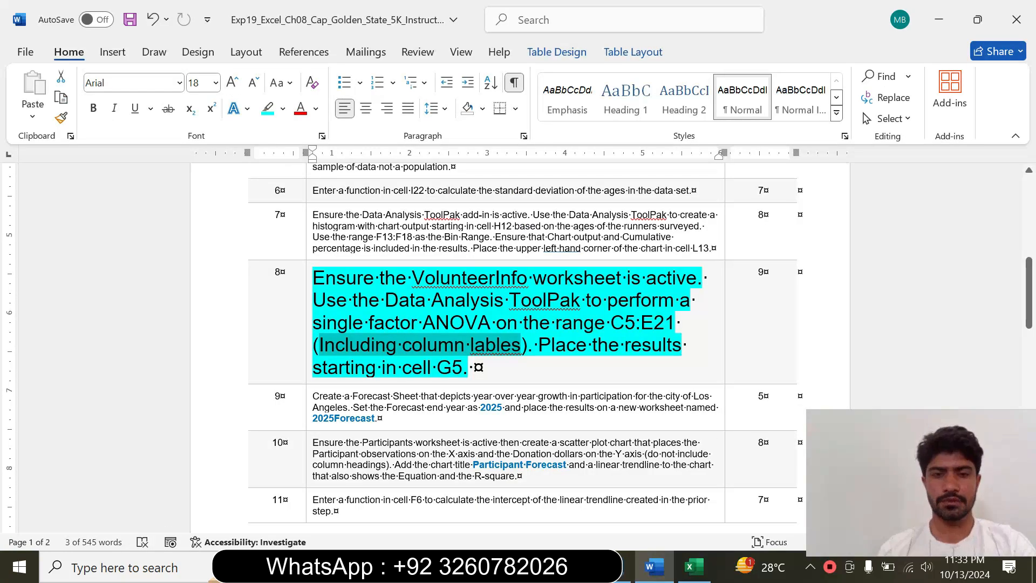
drag(555, 347, 573, 369)
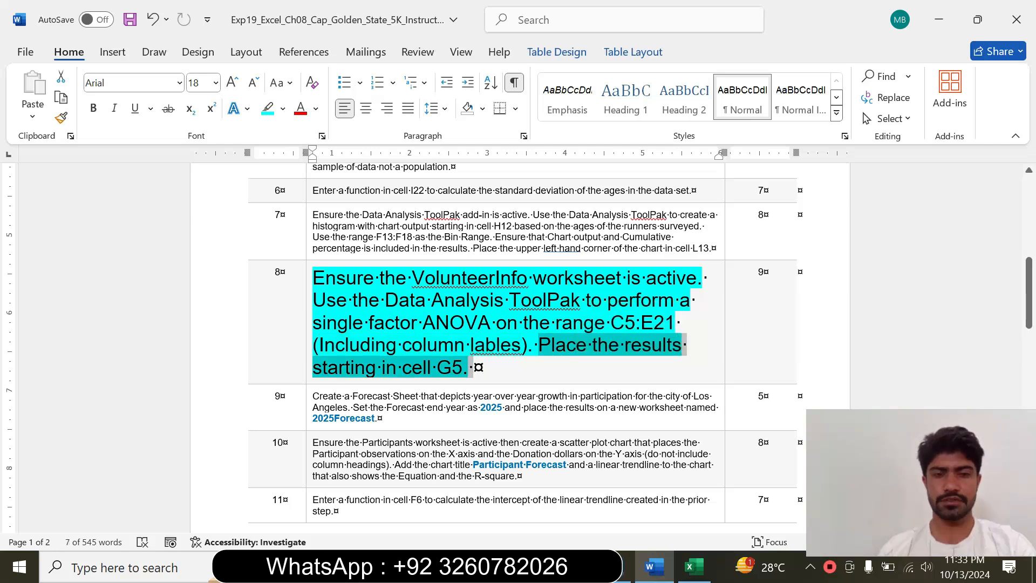
click(694, 566)
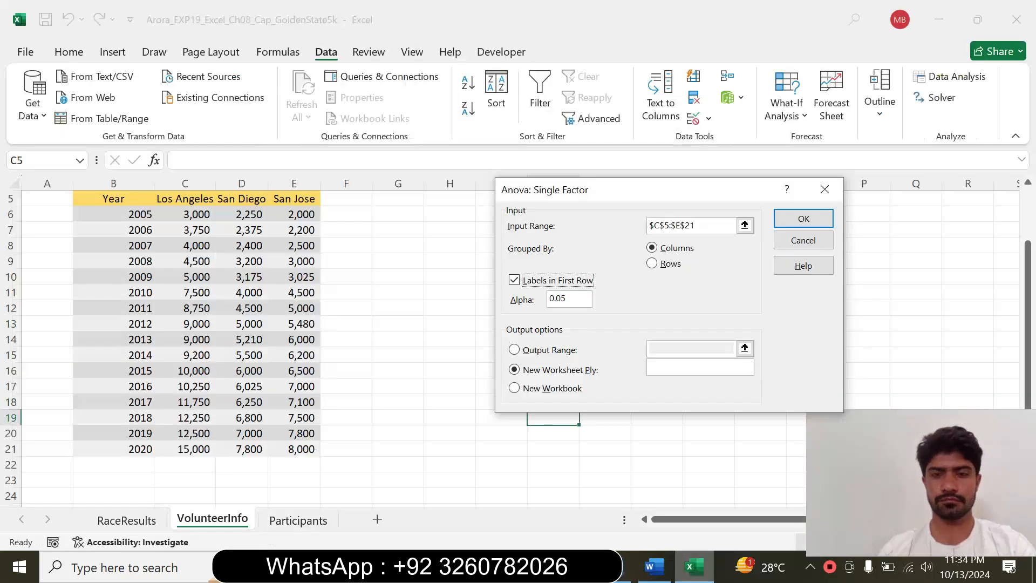
click(516, 349)
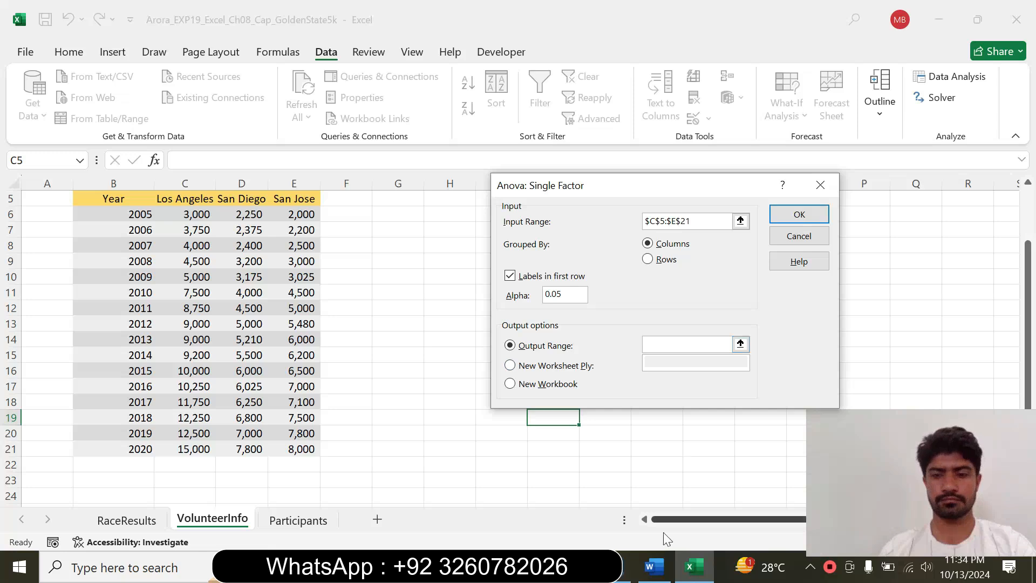
Recheck the results location in Word, and in Excel set the ANOVA output range to G5 and run the analysis
click(654, 566)
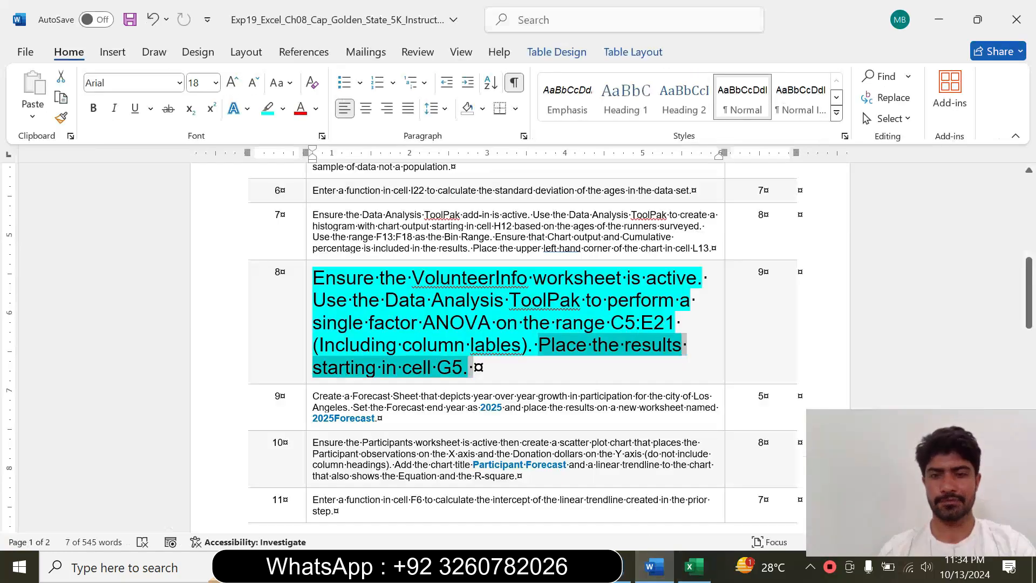
click(695, 568)
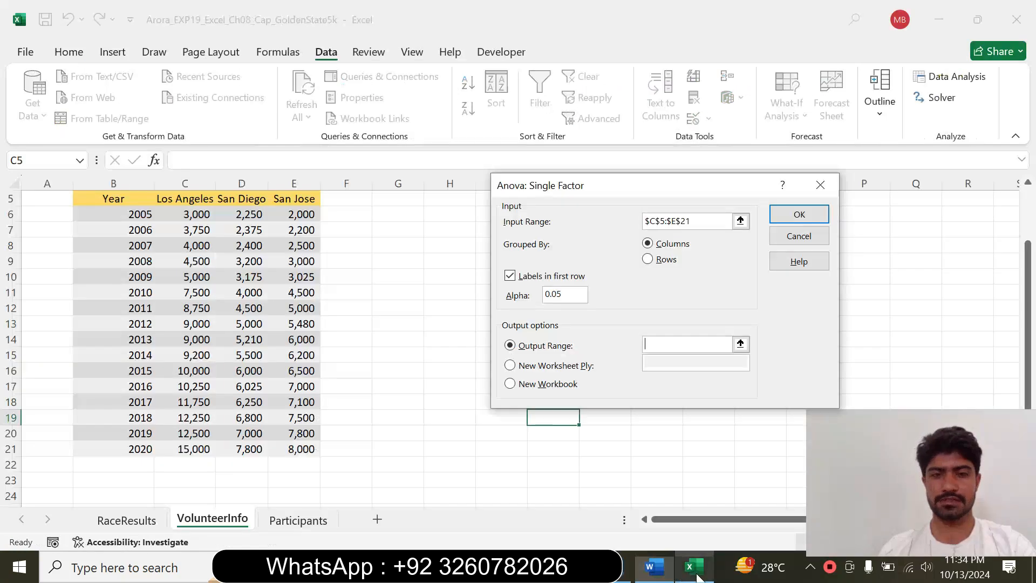
drag(668, 193, 671, 193)
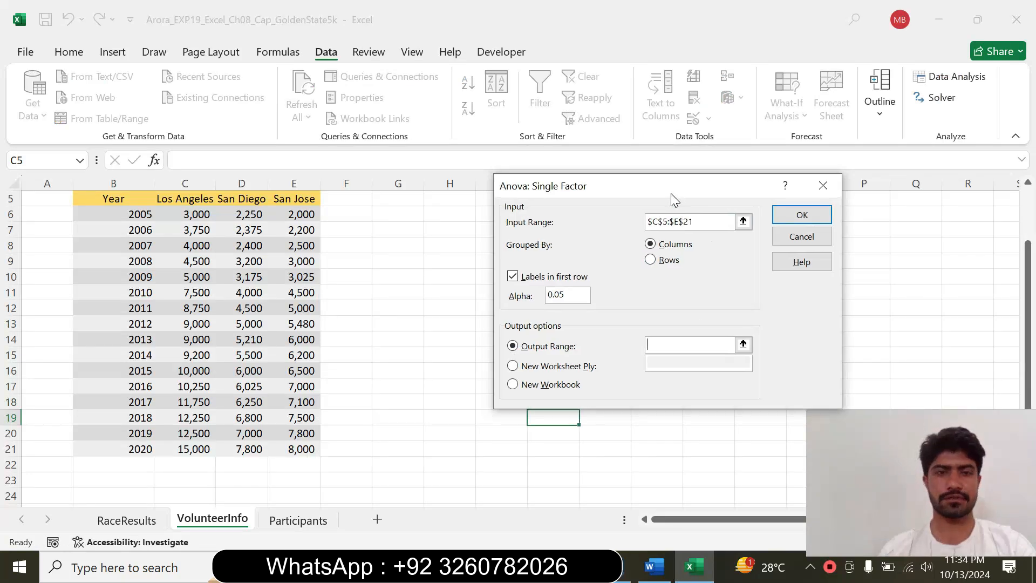
click(392, 199)
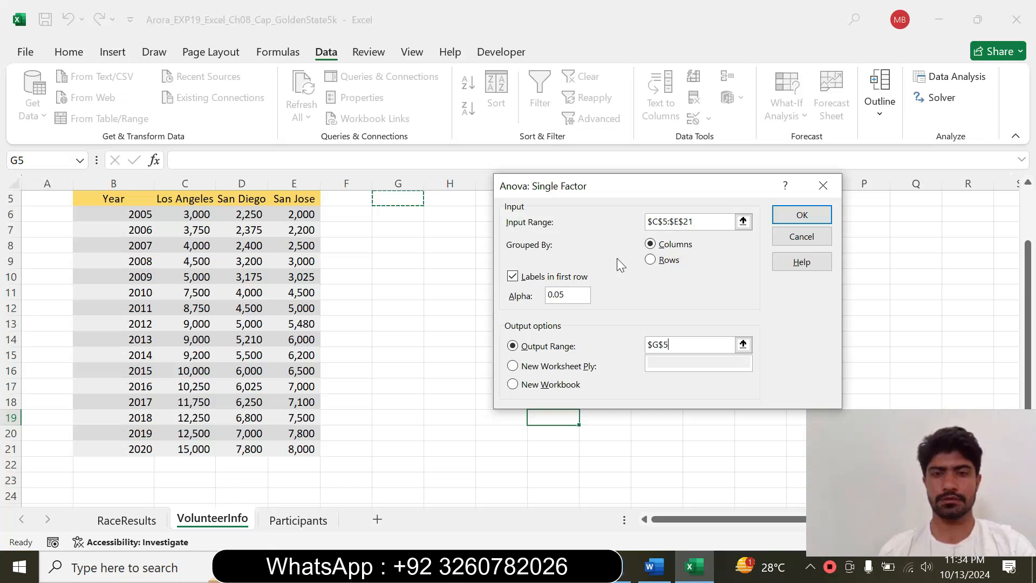
click(800, 214)
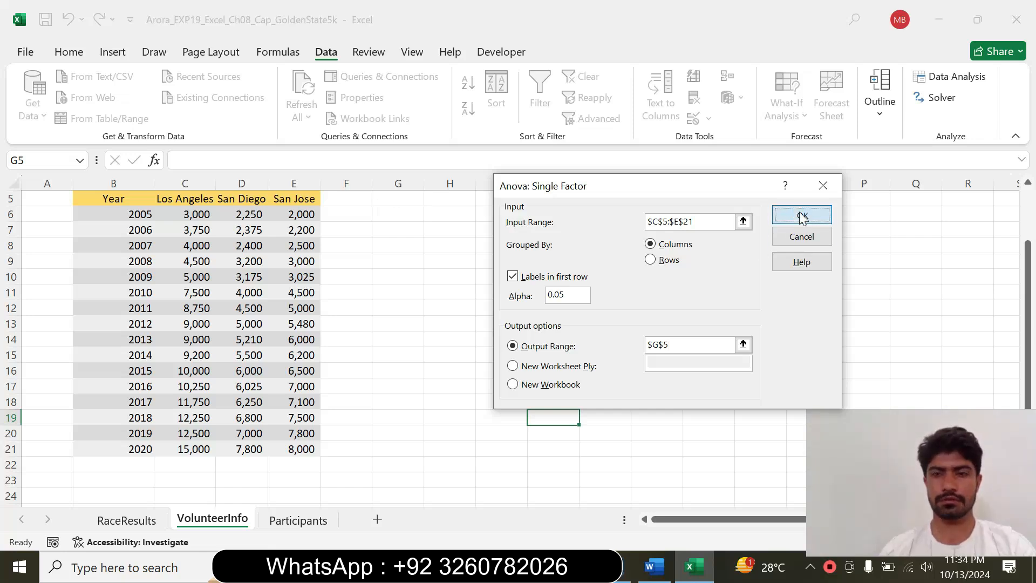
click(834, 278)
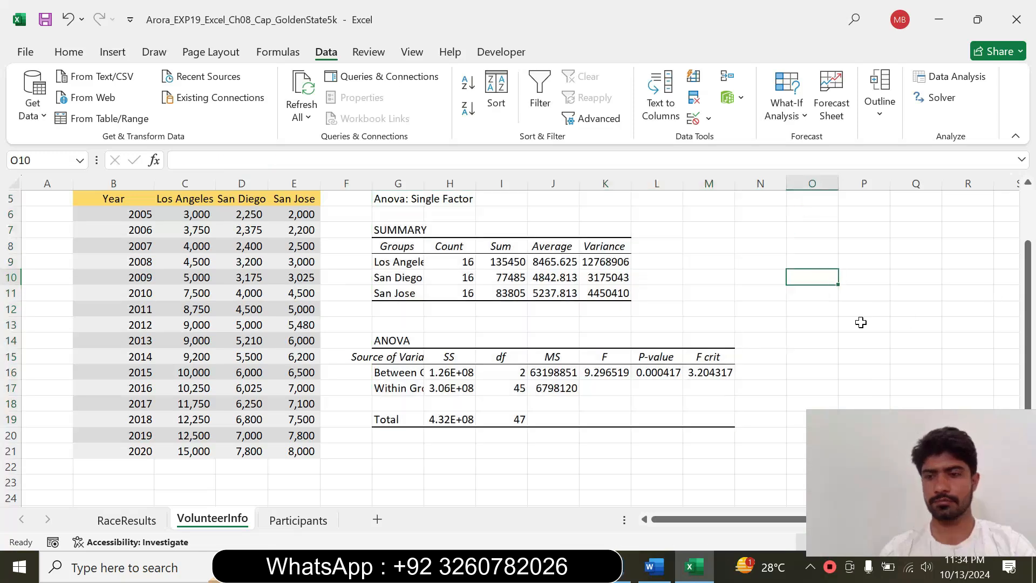
In Word, reset the instruction 8 text to 9 pt and remove its highlight
click(661, 561)
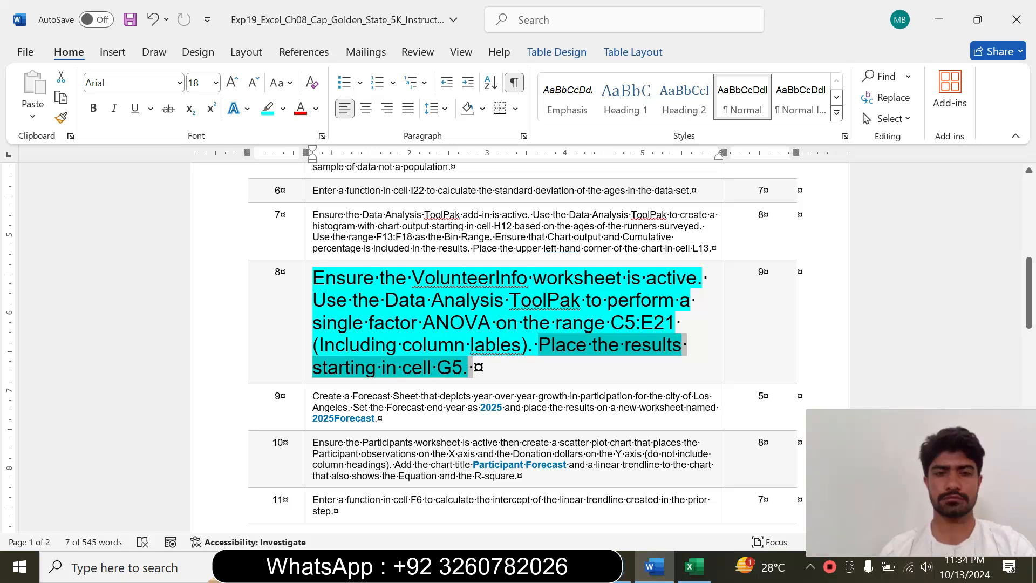
click(305, 350)
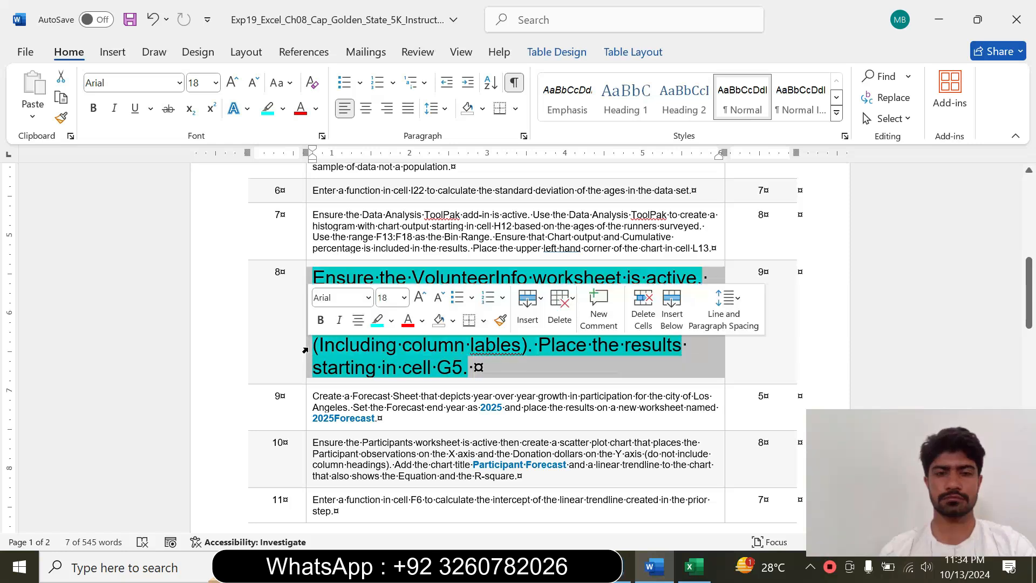
click(404, 297)
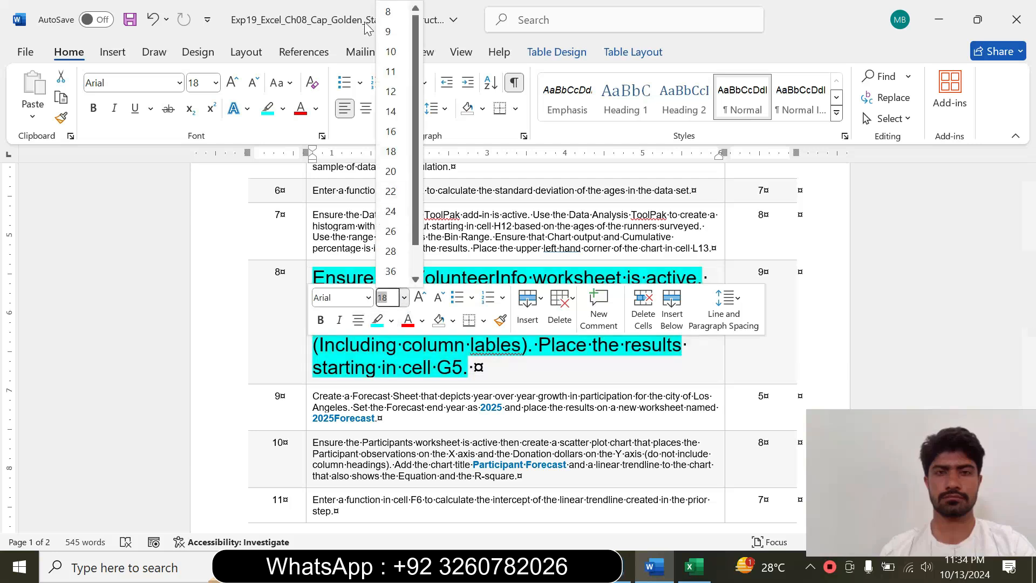
click(393, 30)
click(283, 109)
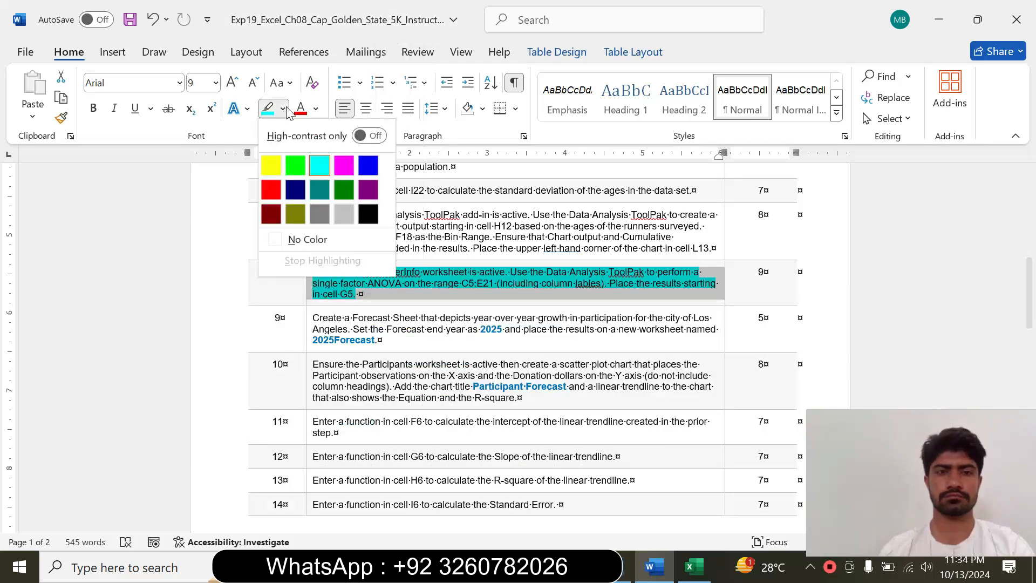
click(306, 238)
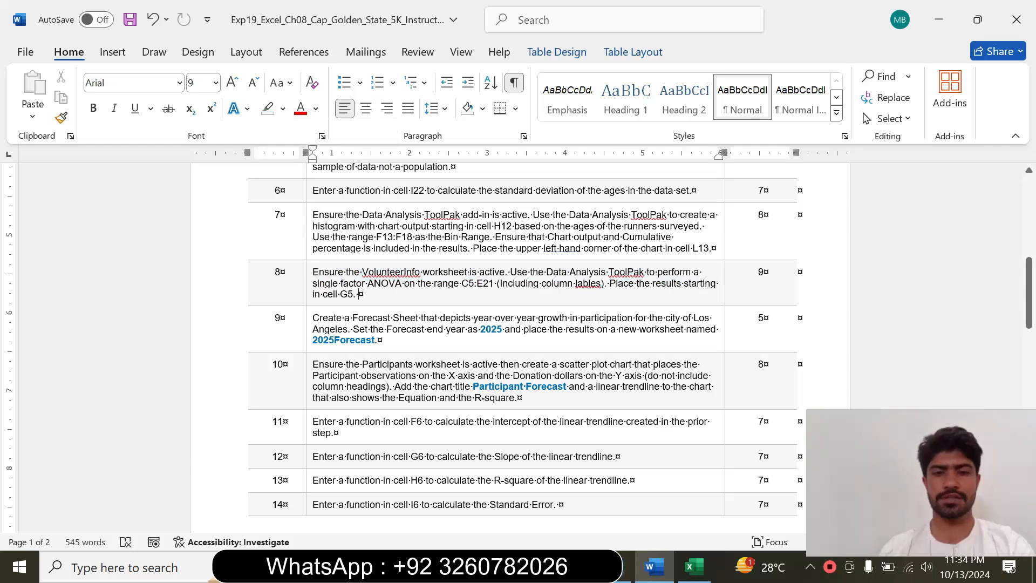
Enlarge the instruction 9 text about the Forecast Sheet to 12 pt with no highlight color
click(308, 337)
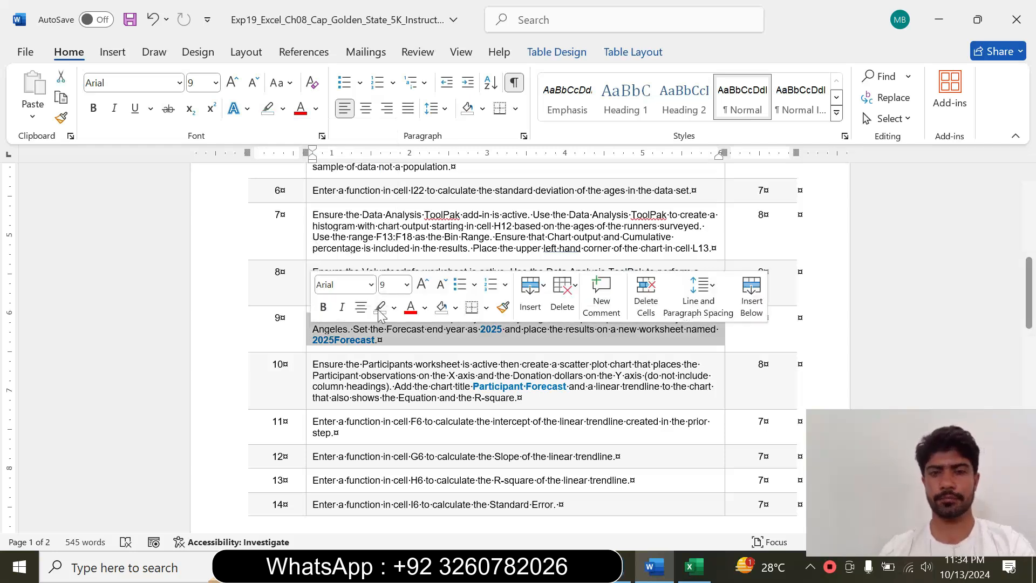
click(406, 284)
click(393, 92)
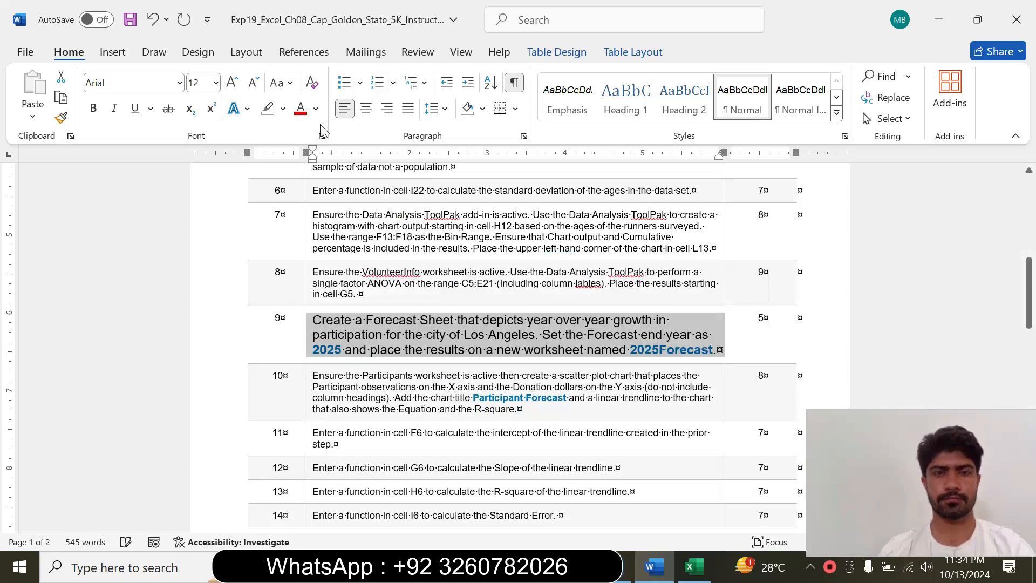
click(283, 109)
click(300, 238)
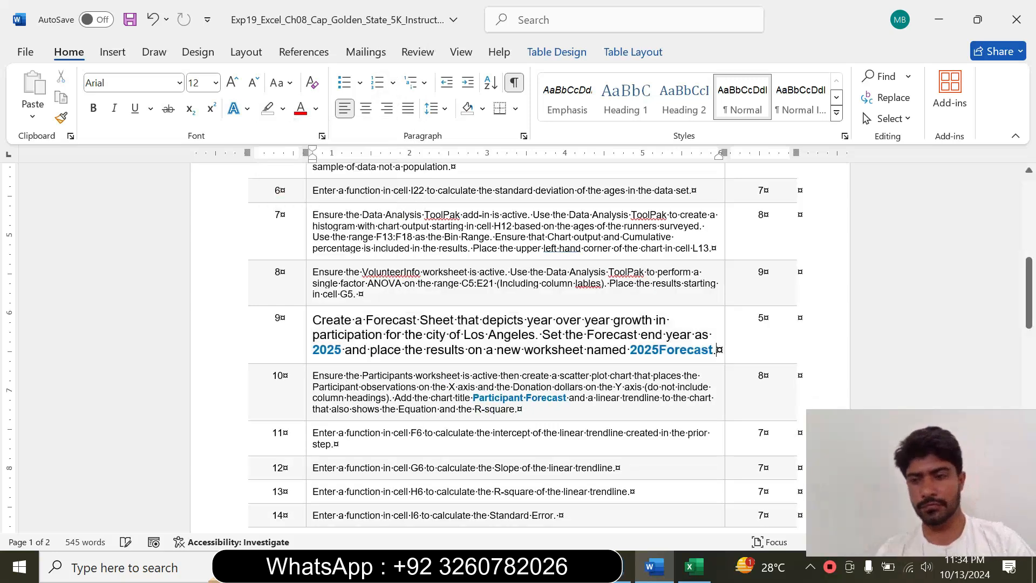
drag(1029, 293, 1029, 299)
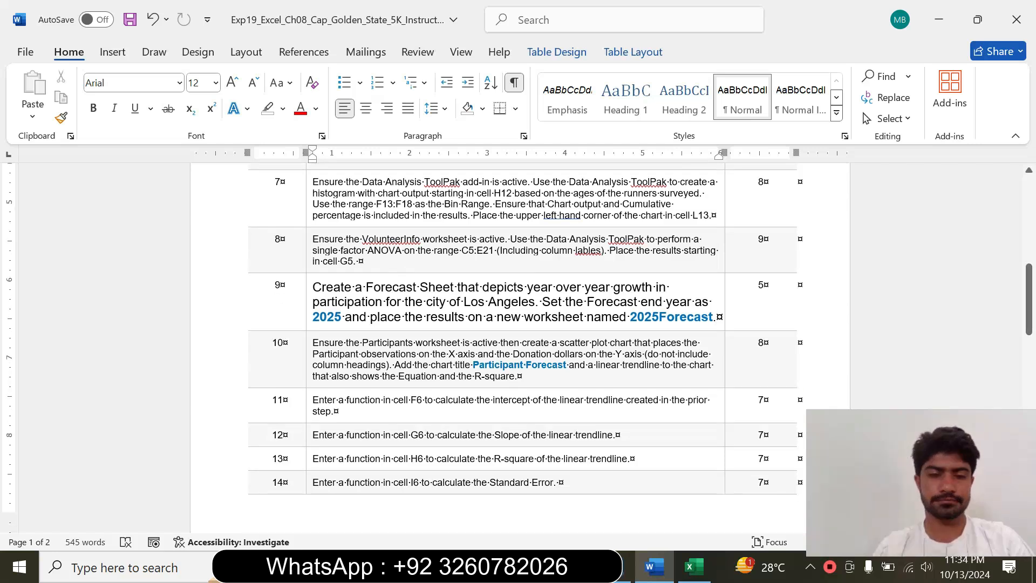
Select the instruction 9 text again and highlight it in turquoise
click(305, 309)
click(404, 256)
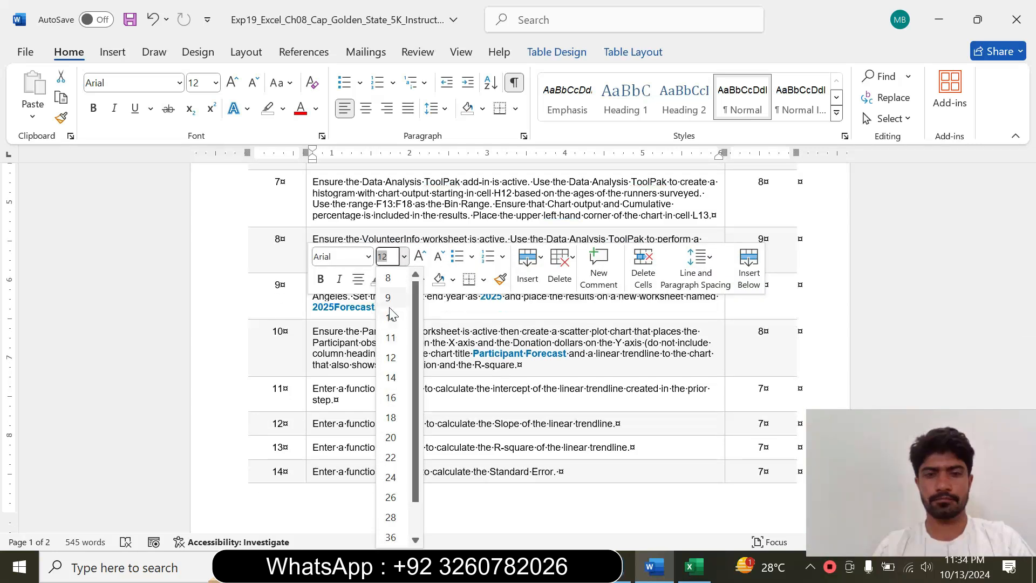
click(391, 397)
click(392, 279)
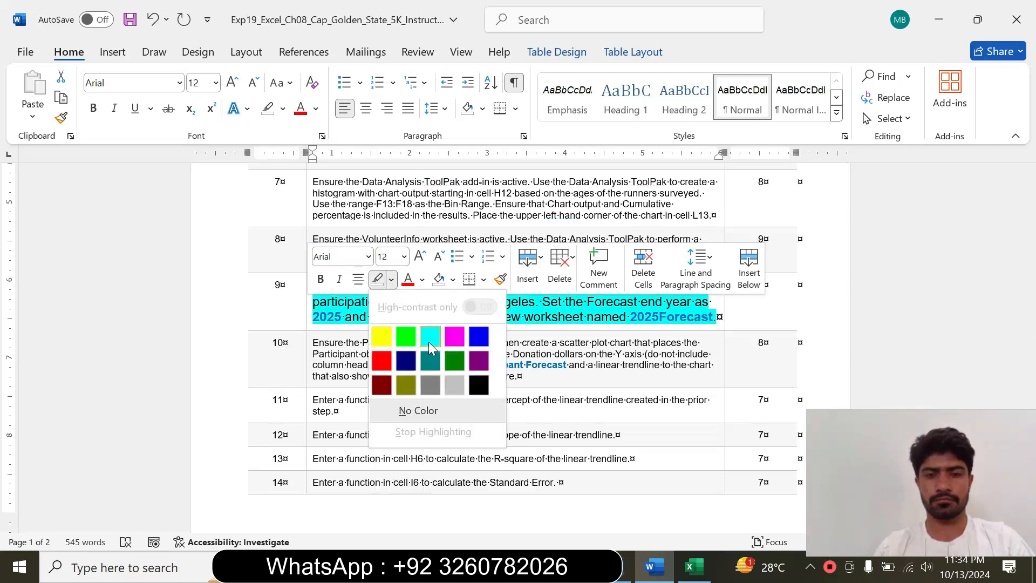
click(430, 336)
key(shift+Down)
key(shift+Up)
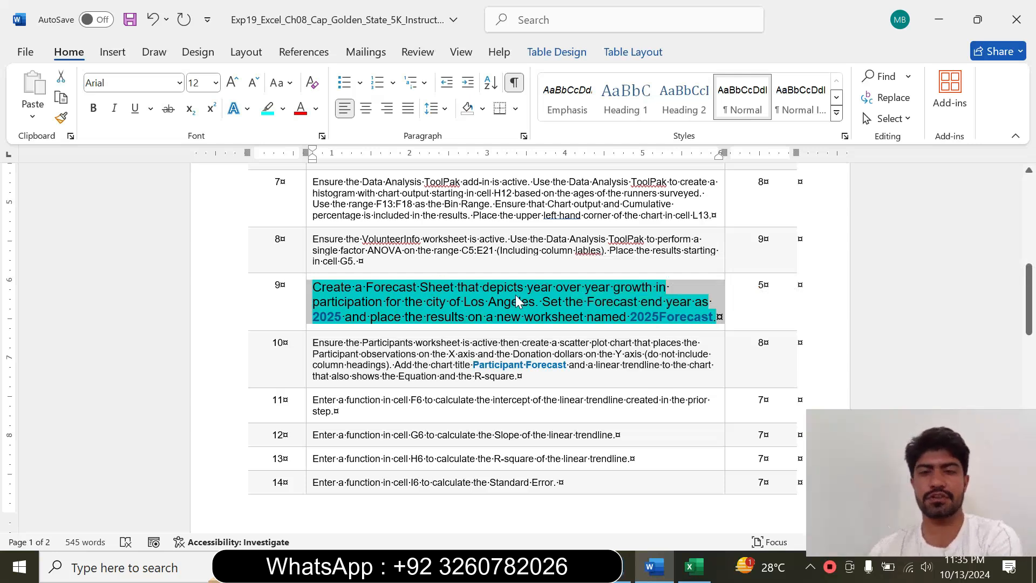
Read the Forecast Sheet requirement in instruction 9, and return to the VolunteerInfo sheet in Excel
click(352, 319)
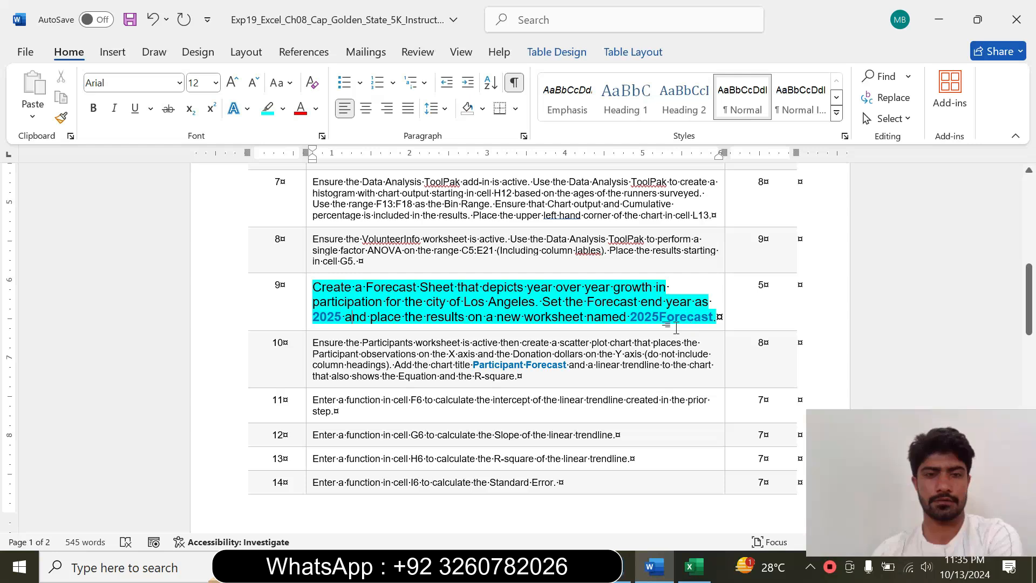
drag(374, 285, 406, 286)
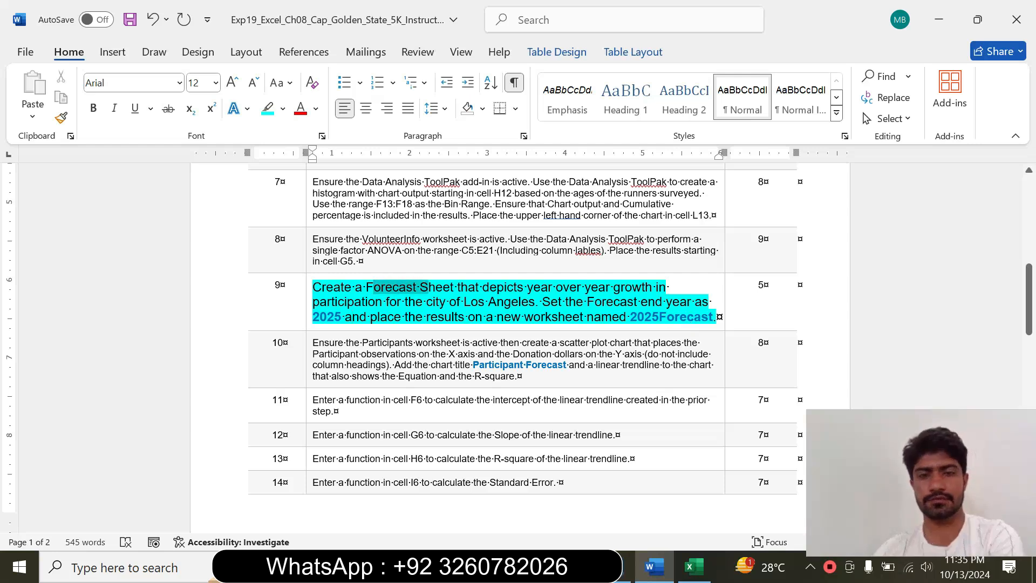
click(695, 567)
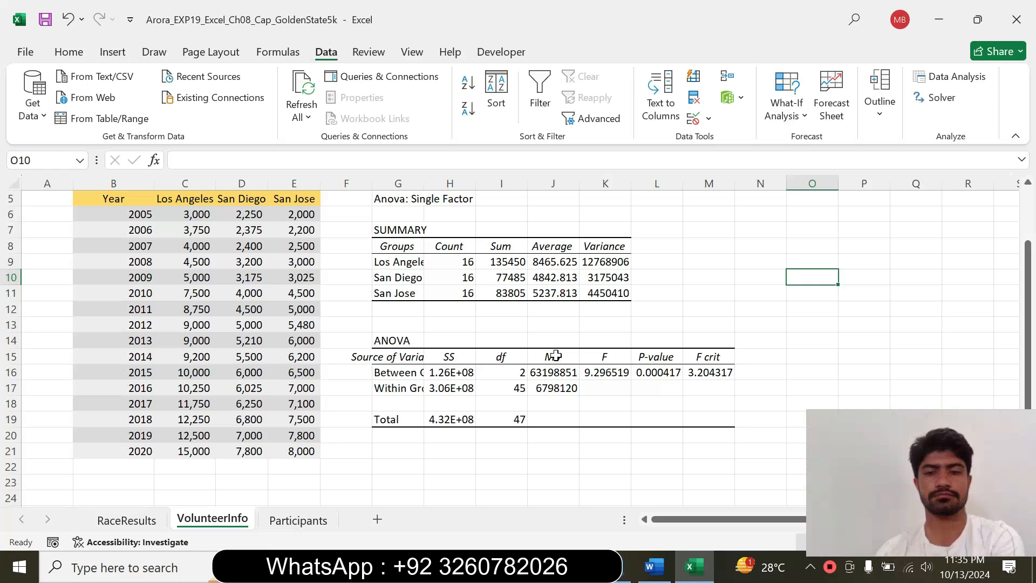
click(655, 566)
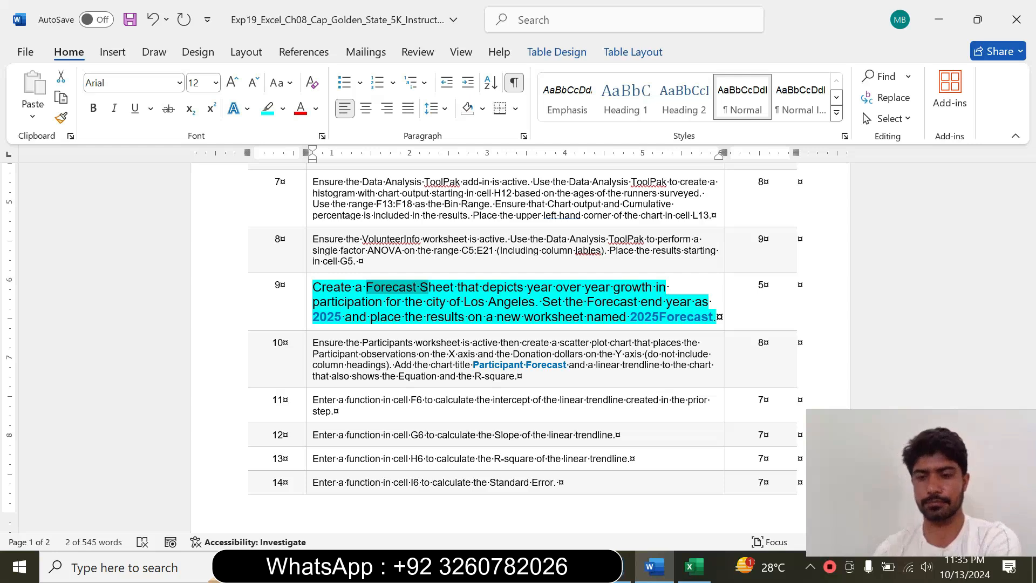
click(693, 567)
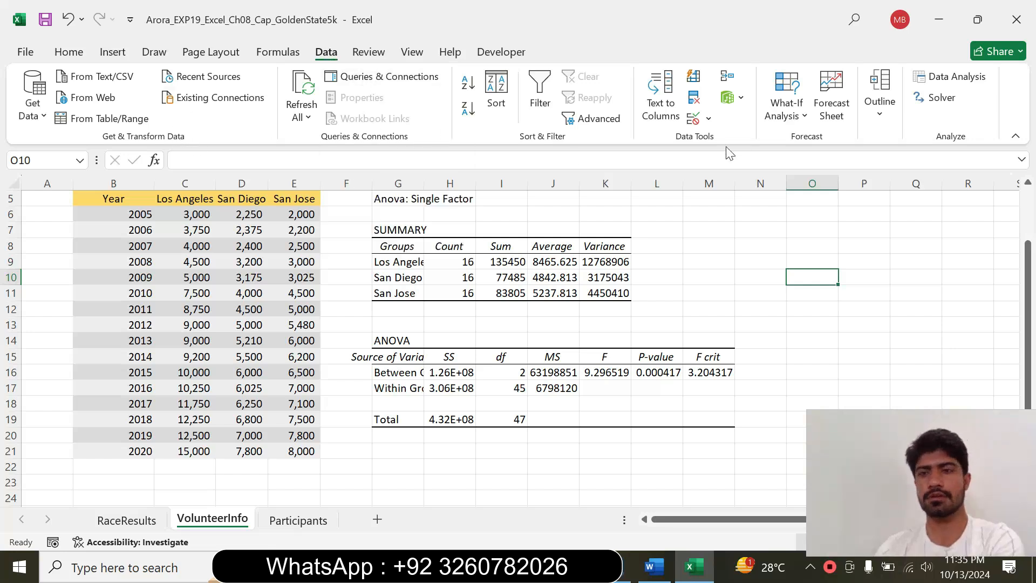
Start a Forecast Sheet from the yearly volunteer data, with a cell in the Los Angeles column selected
click(832, 97)
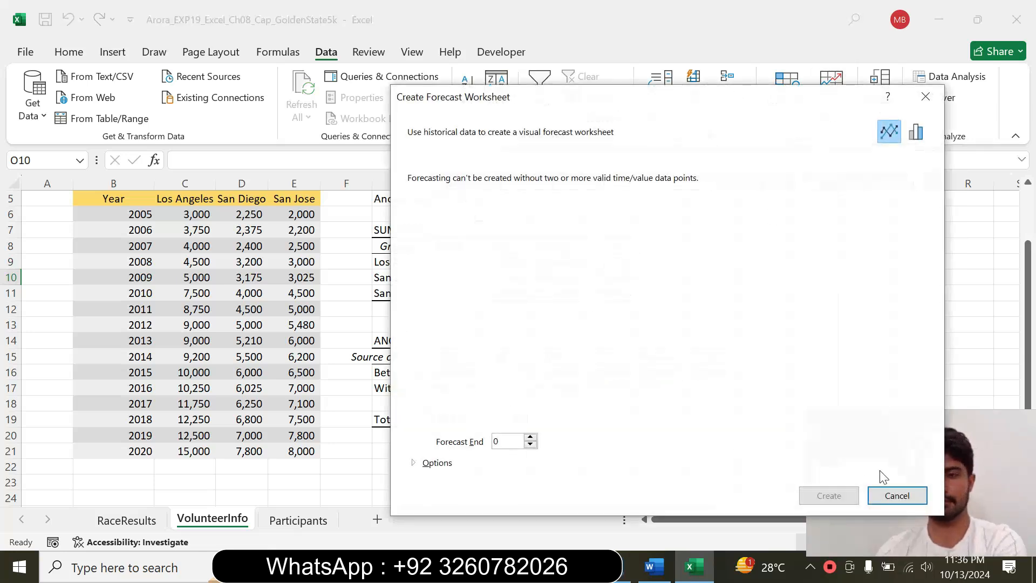
click(897, 495)
click(214, 305)
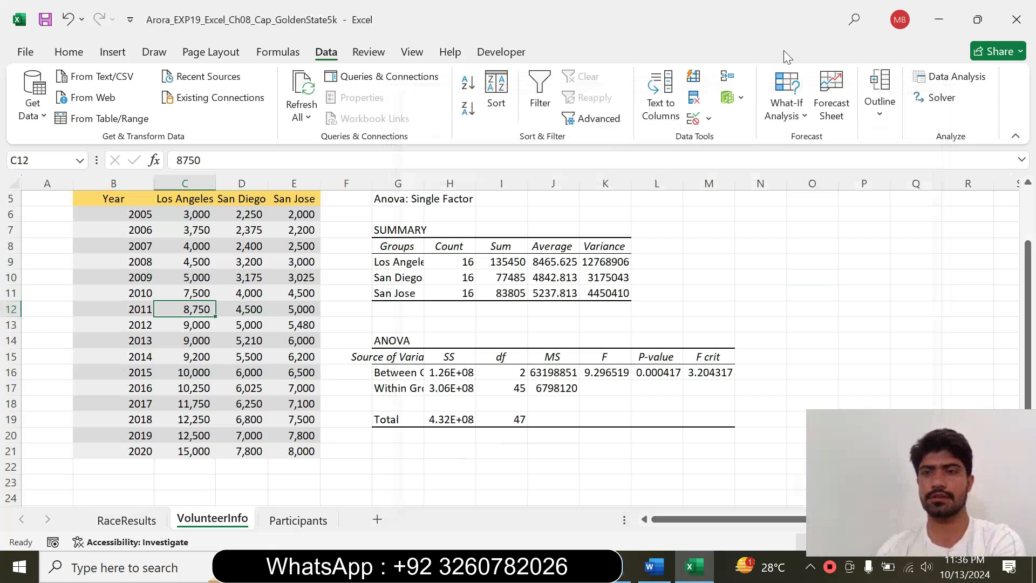
click(832, 100)
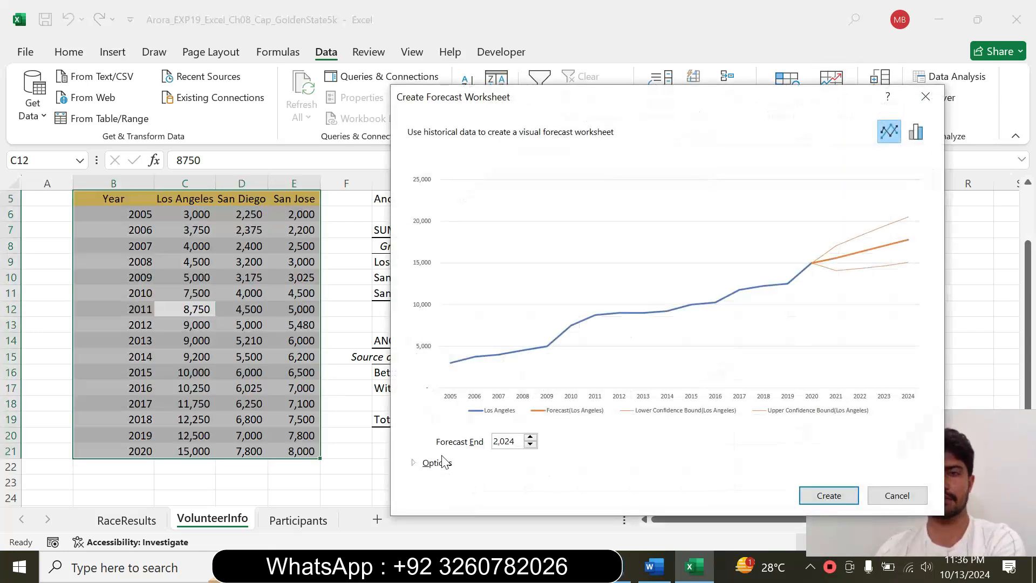
Check the end year in Word, and in Excel set the forecast end to 2025 and create the forecast worksheet
click(650, 564)
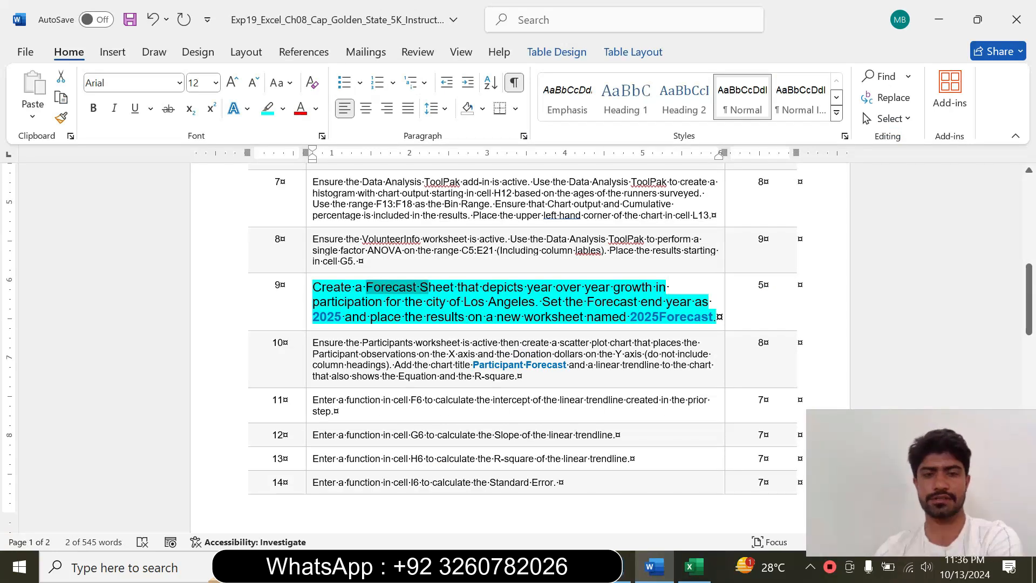
click(693, 566)
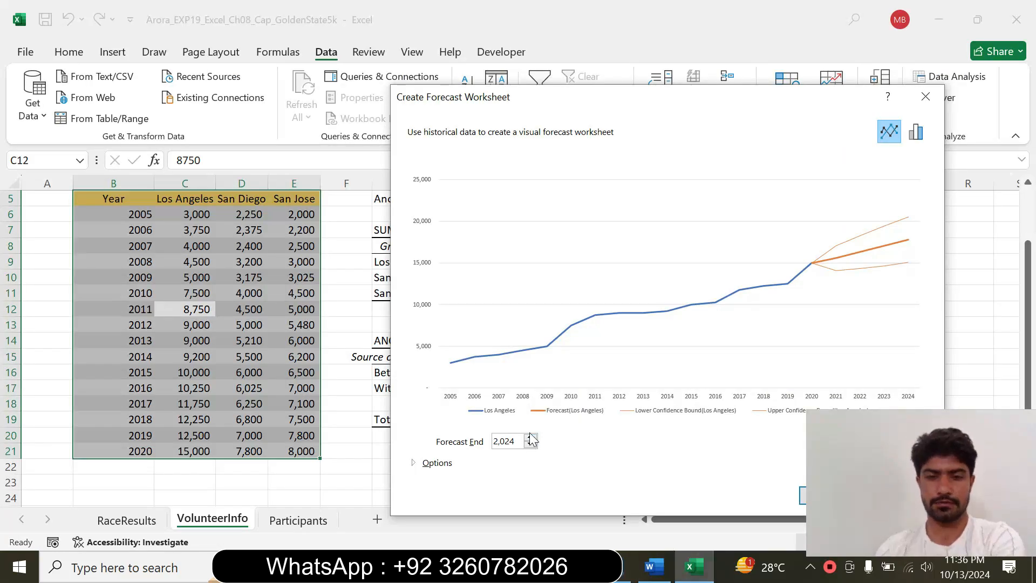
click(531, 437)
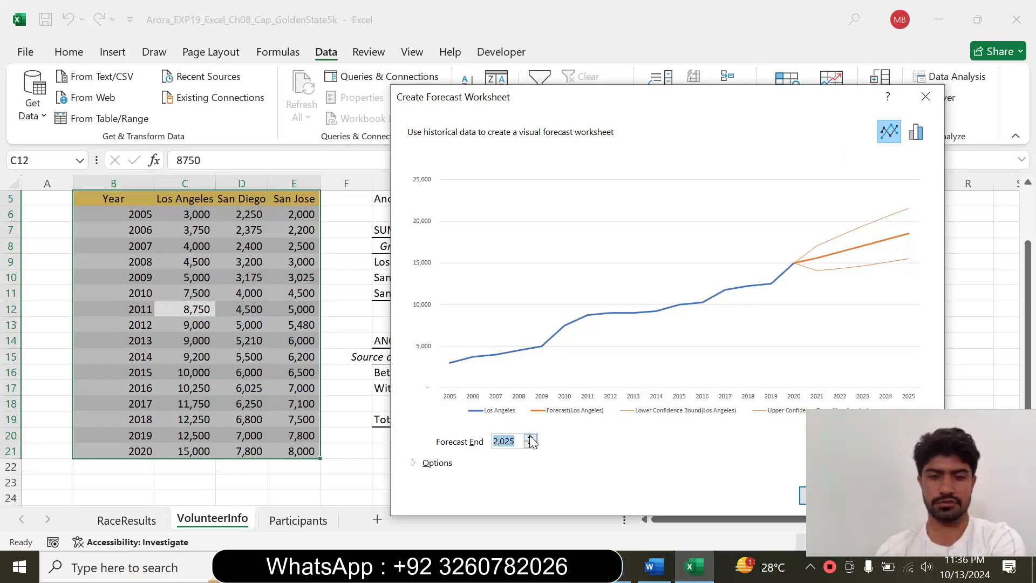
drag(627, 102, 459, 112)
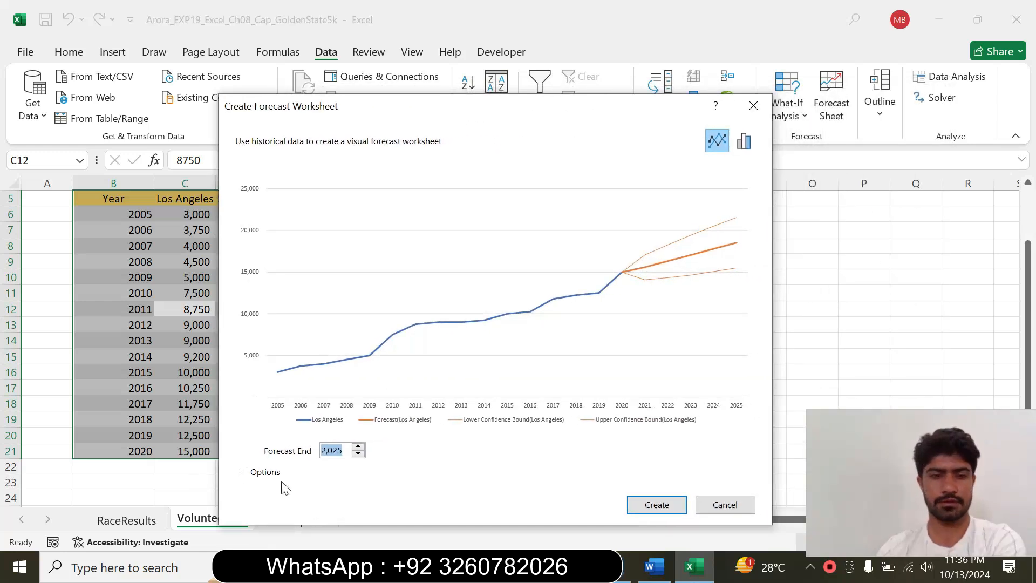
click(657, 505)
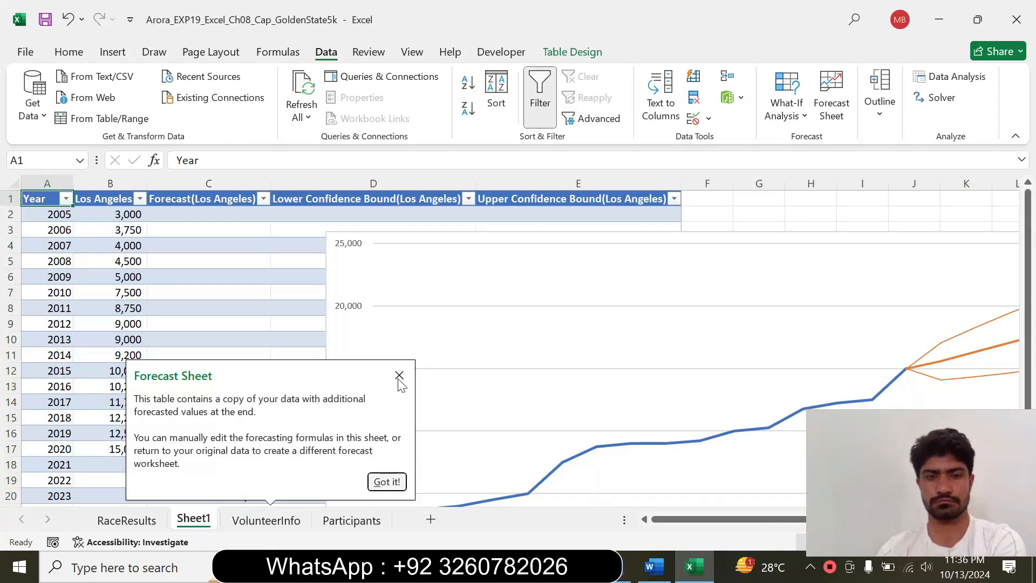
click(399, 376)
Look up the required name for the new forecast worksheet in Word and select the text 2025Forecast in instruction 9
click(643, 567)
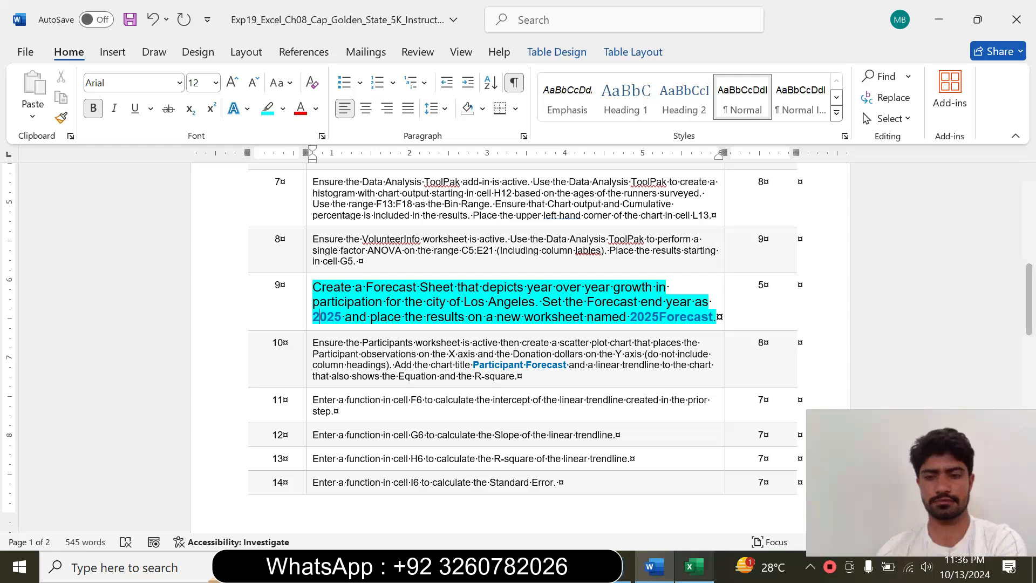
click(693, 566)
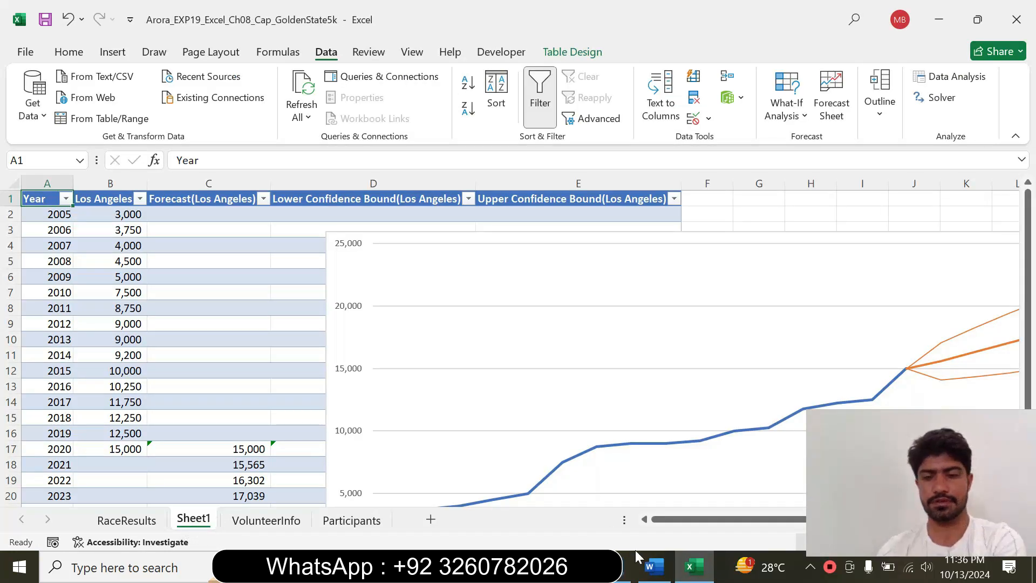
click(654, 567)
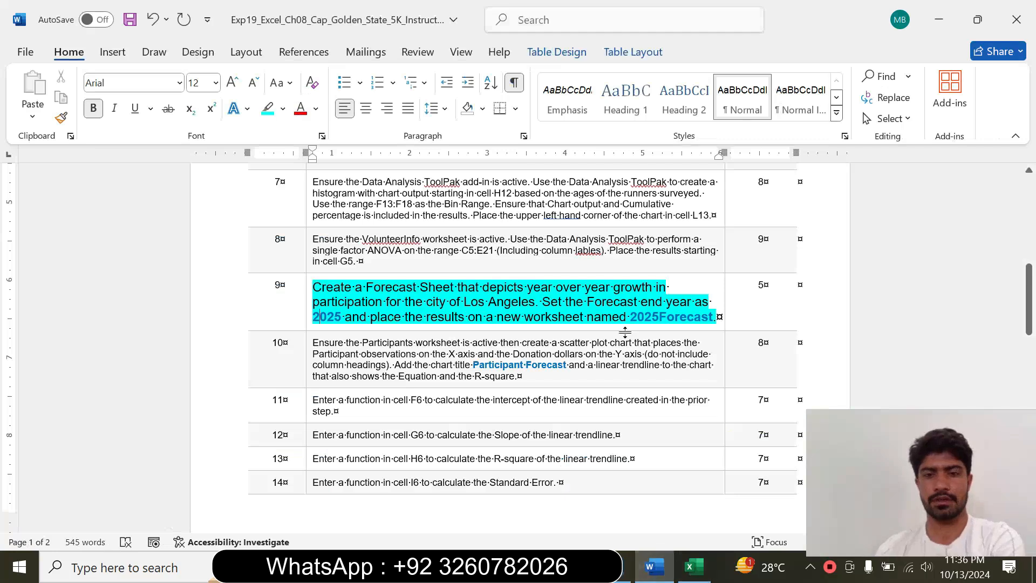
drag(630, 316, 712, 316)
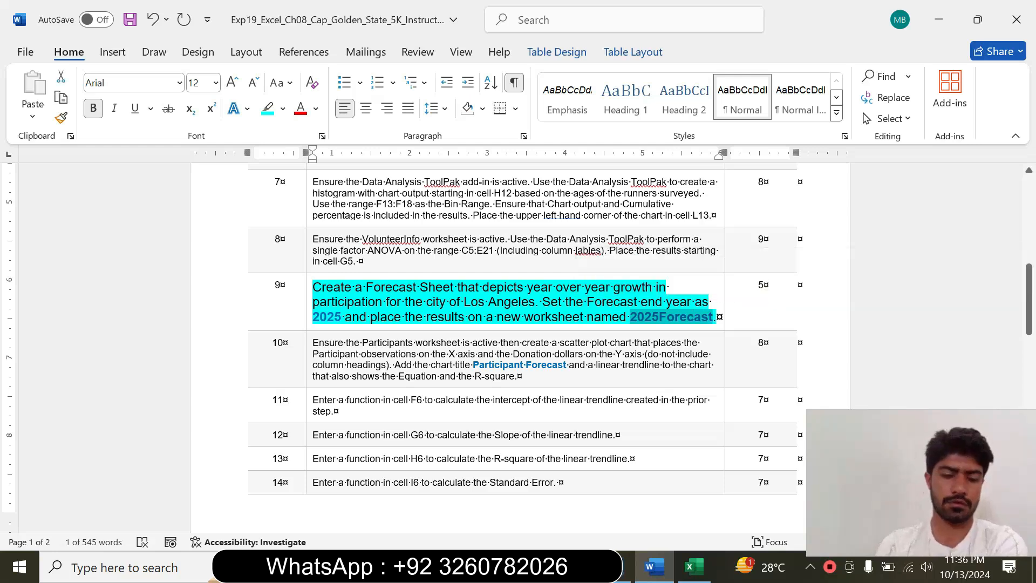
Switch to Excel and rename the new forecast worksheet Sheet1 as 2025Forecast
click(694, 566)
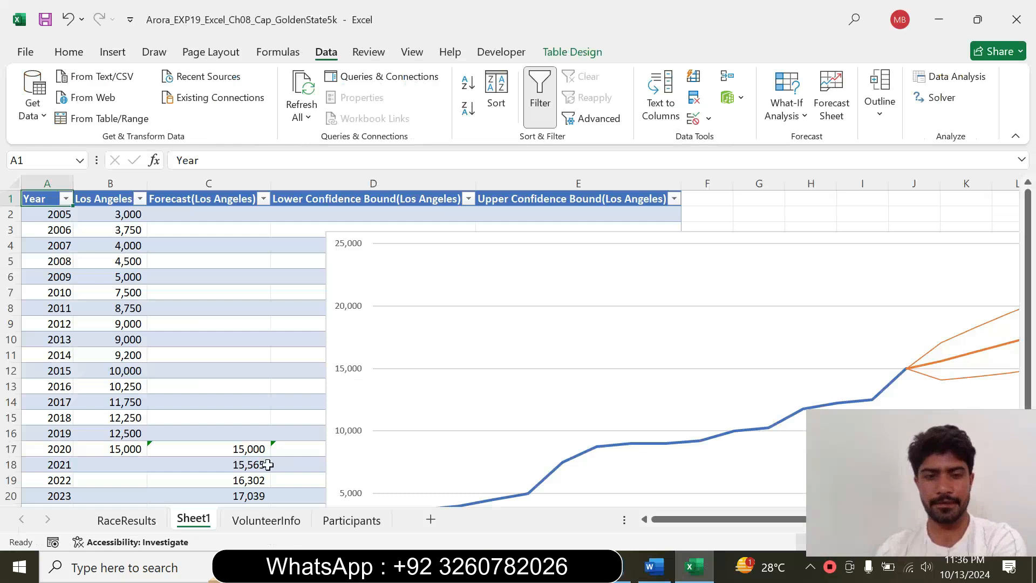
right_click(192, 521)
click(253, 337)
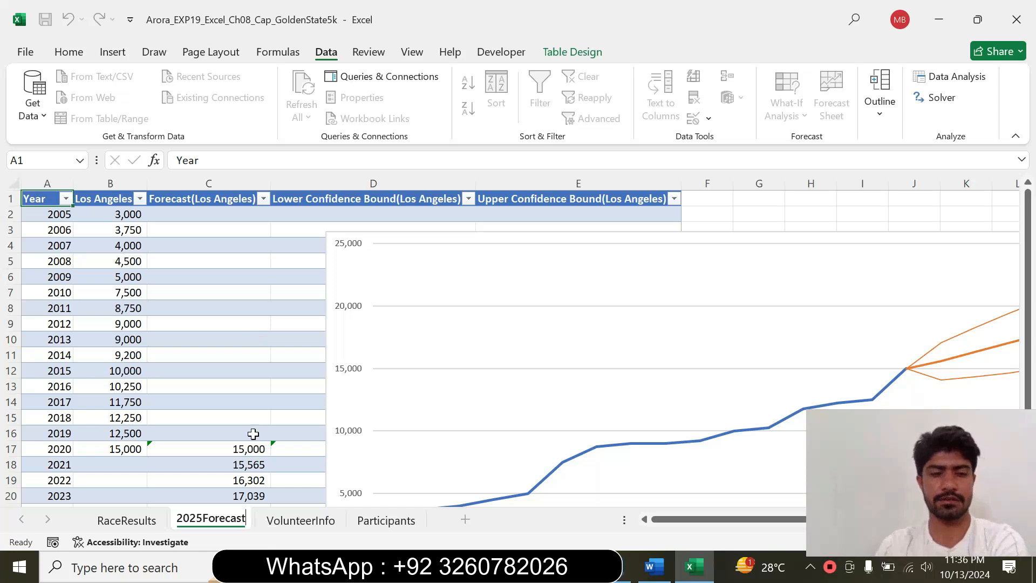
click(268, 388)
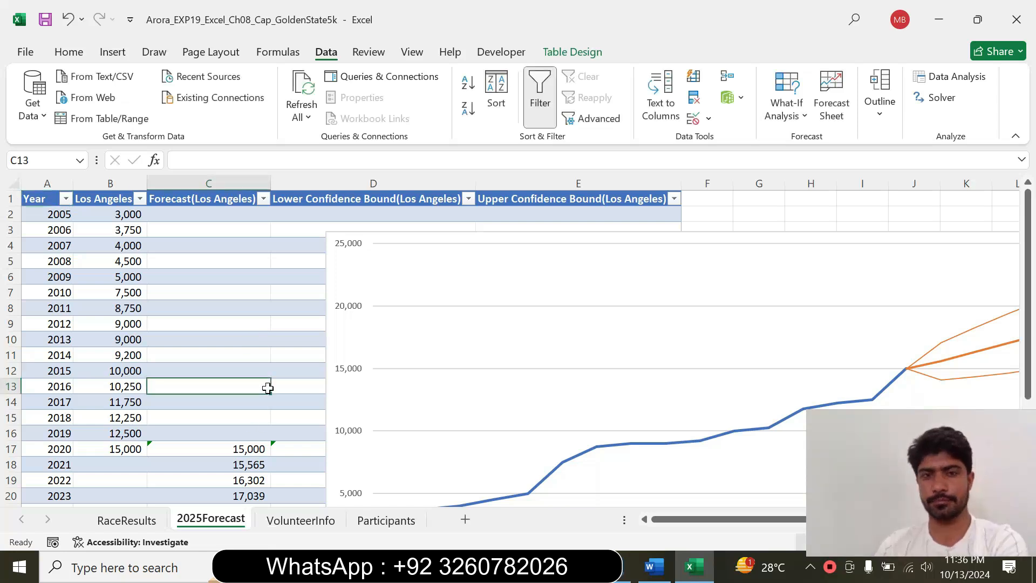
In the Word instructions, set the text of instruction 9 to font size 9 and remove its highlighting
click(653, 567)
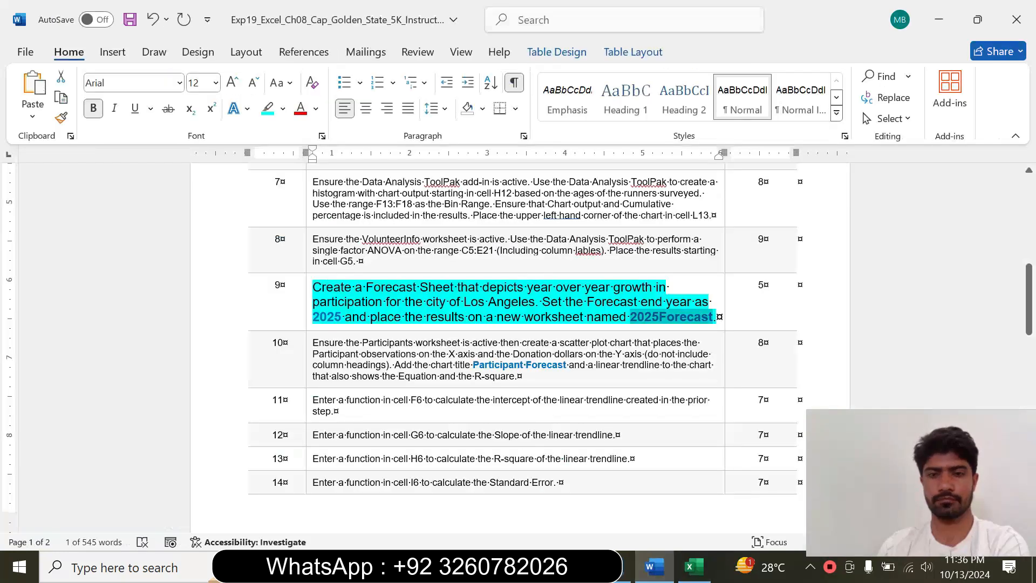
click(306, 315)
click(407, 262)
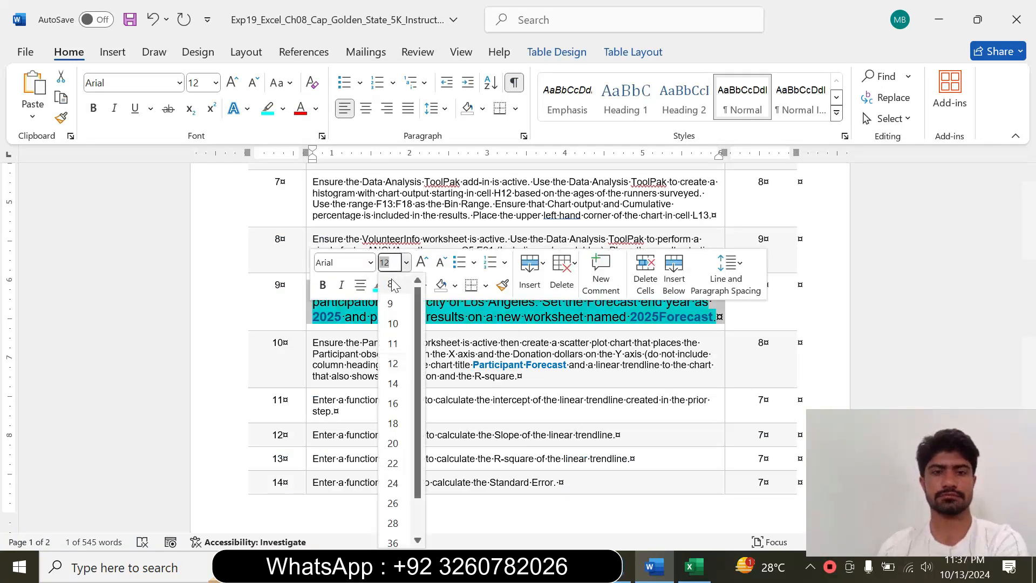
click(394, 303)
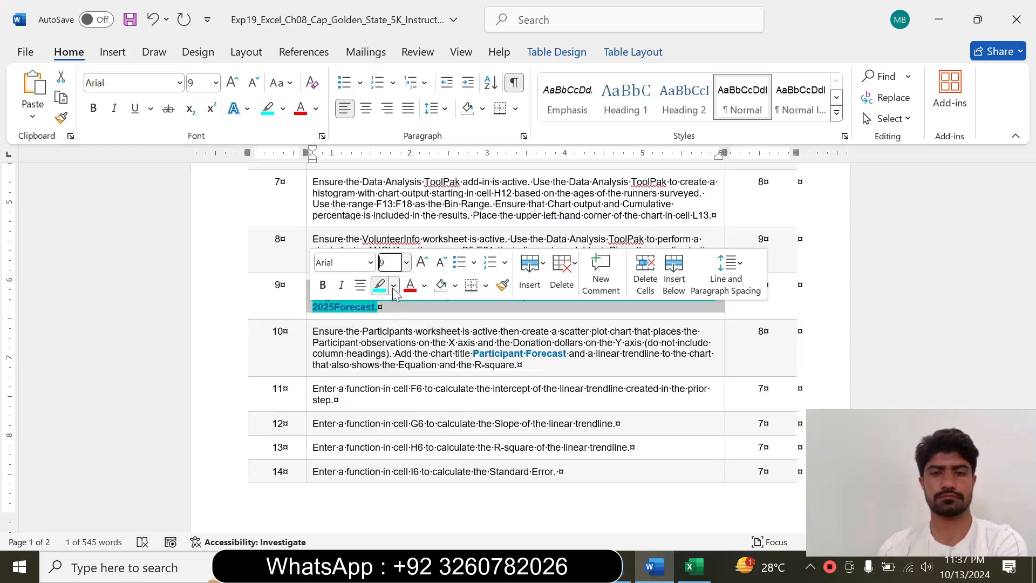
click(393, 285)
click(414, 411)
Return to the Excel workbook and show the RaceResults worksheet with the histogram
click(693, 566)
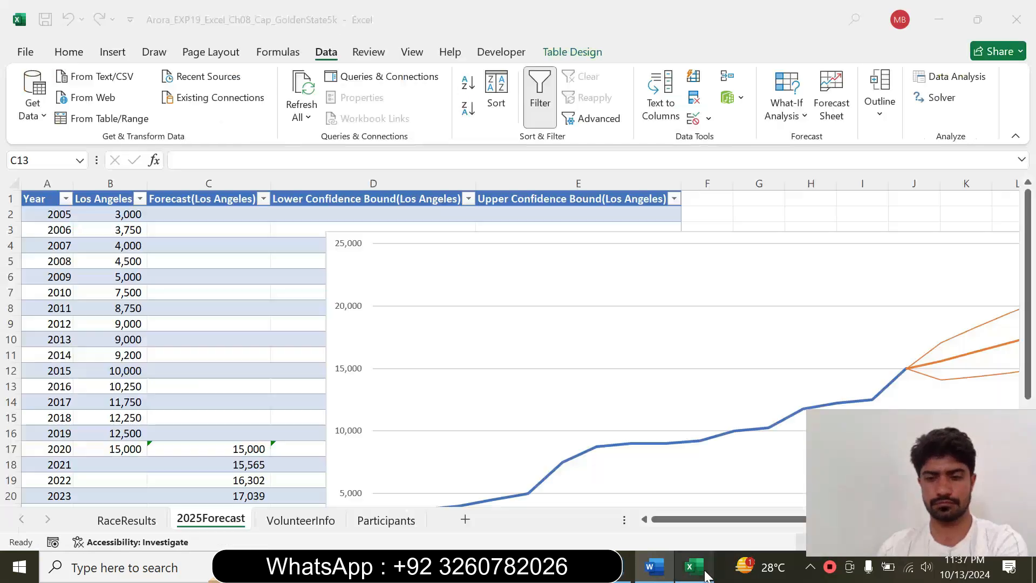
click(126, 519)
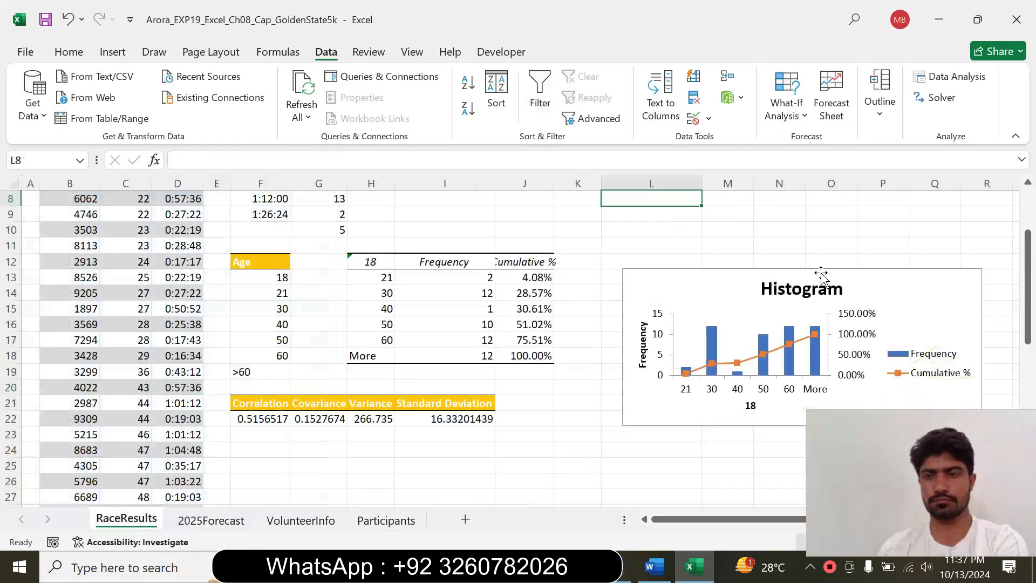